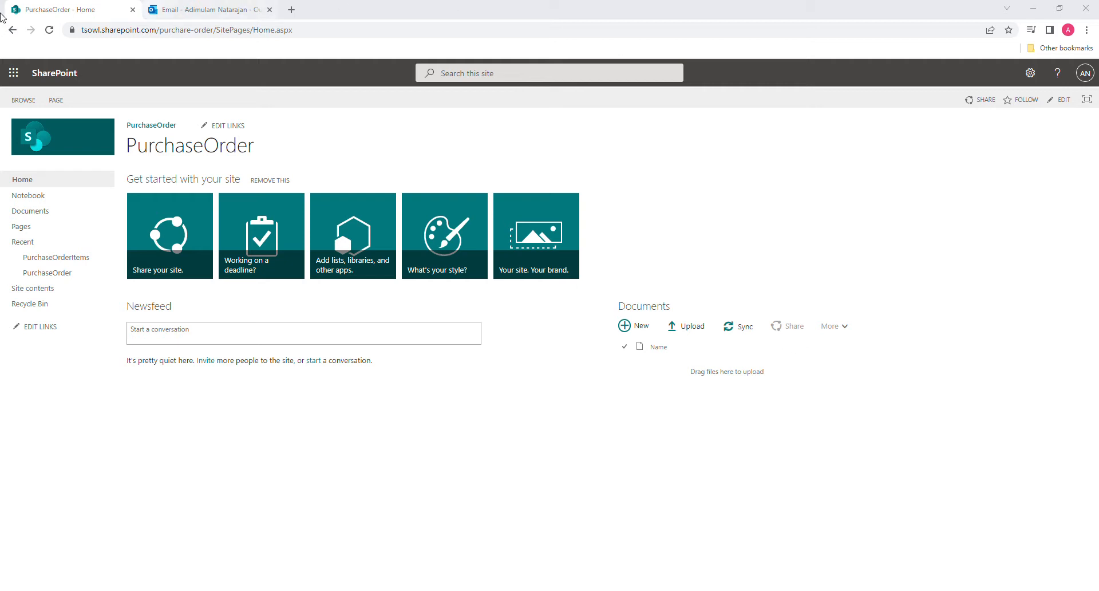
# Open the PurchaseOrder list on the SharePoint site, look over its orders and columns, and view the Outlook mailbox
pyautogui.click(65, 11)
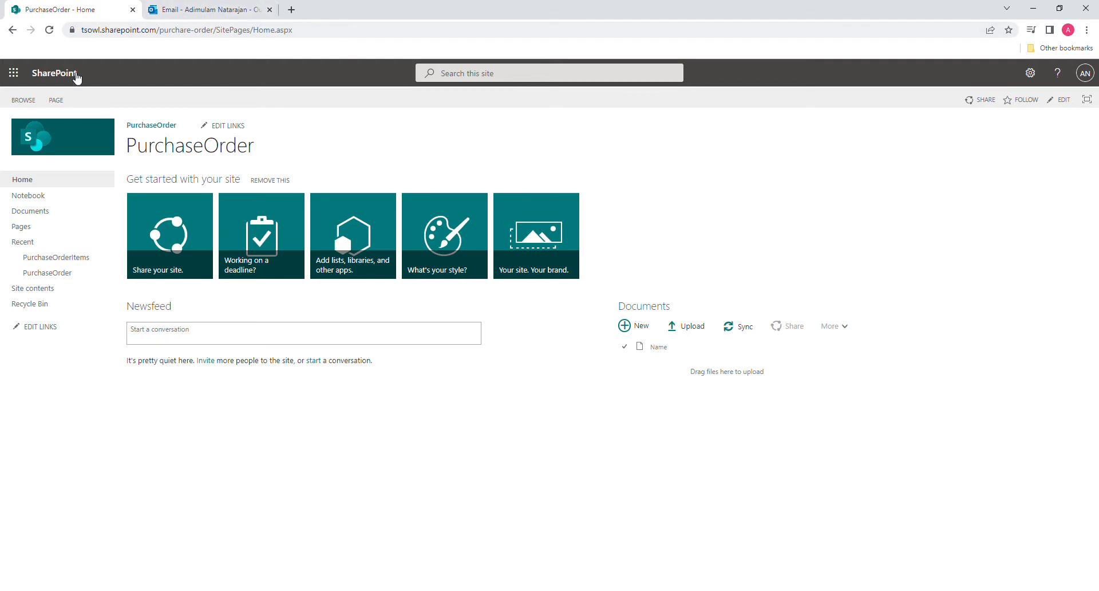
pyautogui.click(51, 278)
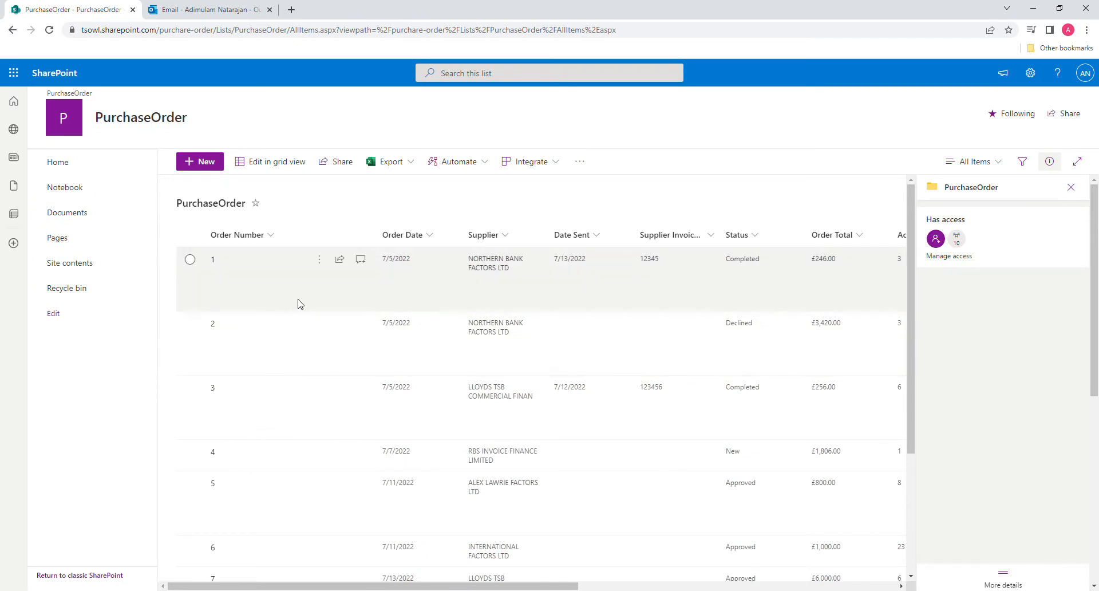
pyautogui.scroll(-3, 457, 329)
pyautogui.scroll(3, 457, 329)
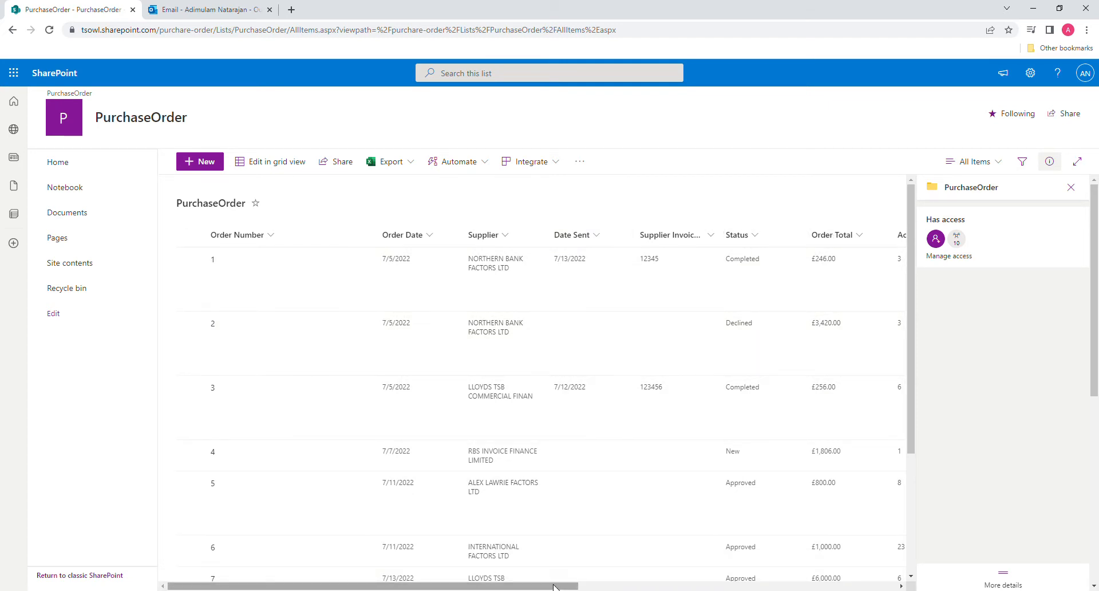
pyautogui.moveTo(554, 583); pyautogui.dragTo(516, 583)
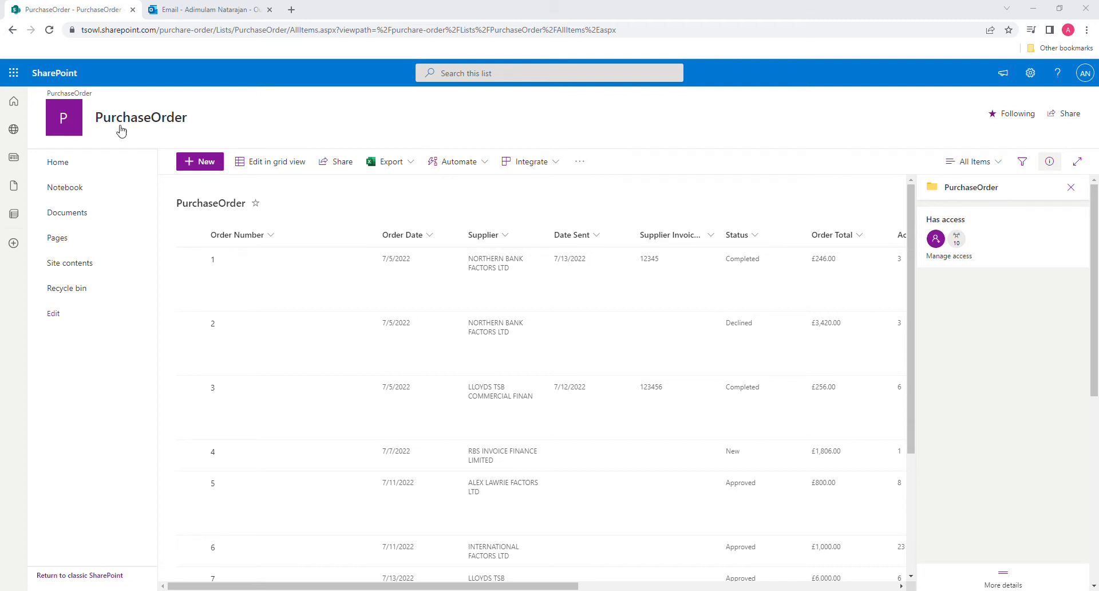
pyautogui.click(185, 16)
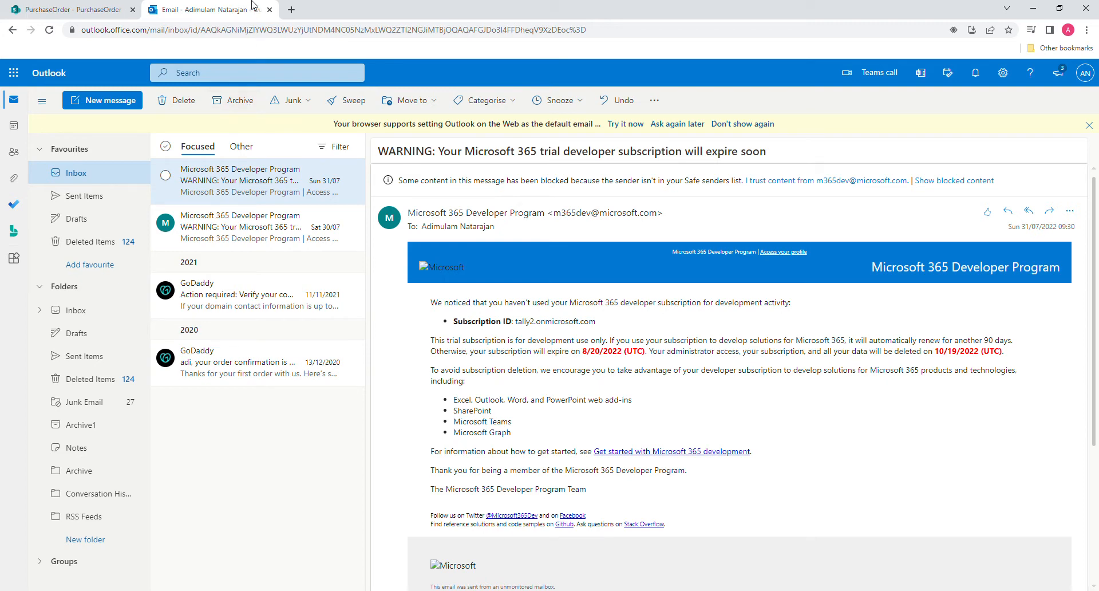
# Open make.powerapps.com in a new browser tab and go to the list of flows
pyautogui.click(292, 10)
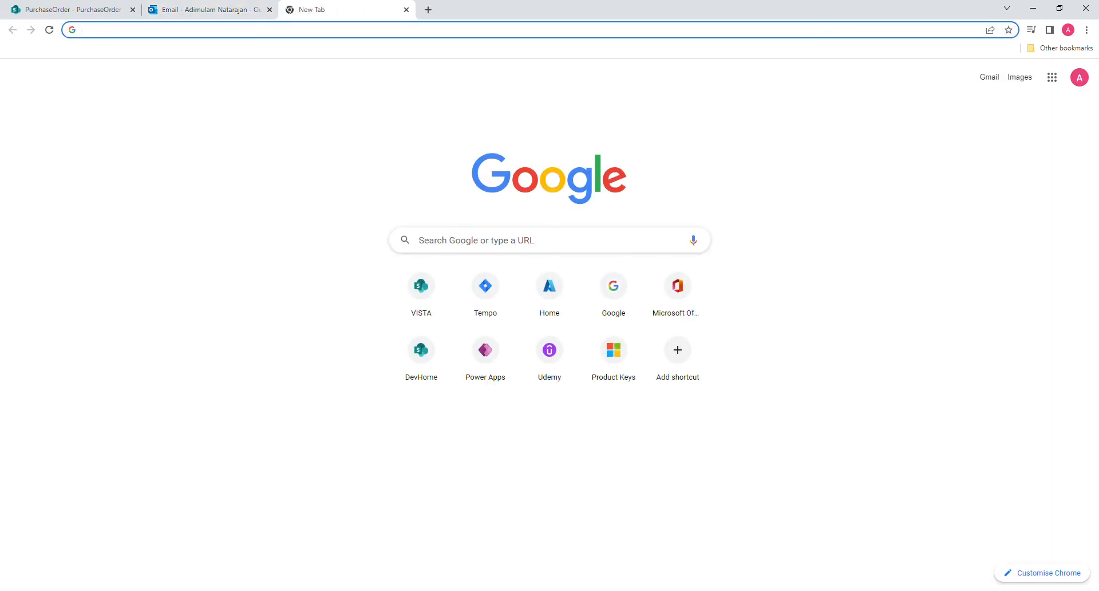
pyautogui.click(711, 554)
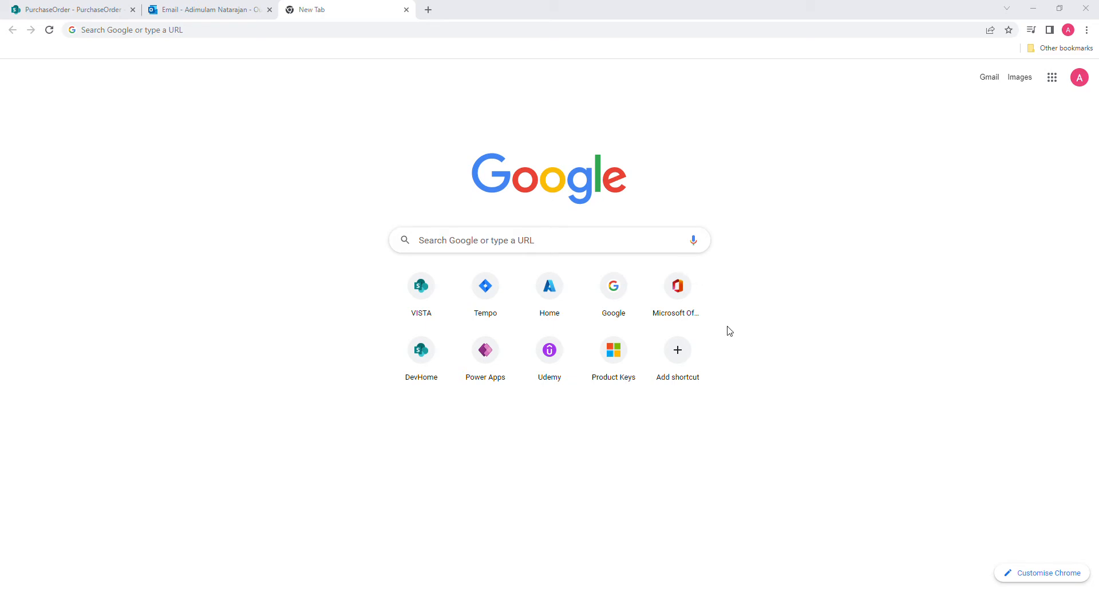
pyautogui.click(433, 37)
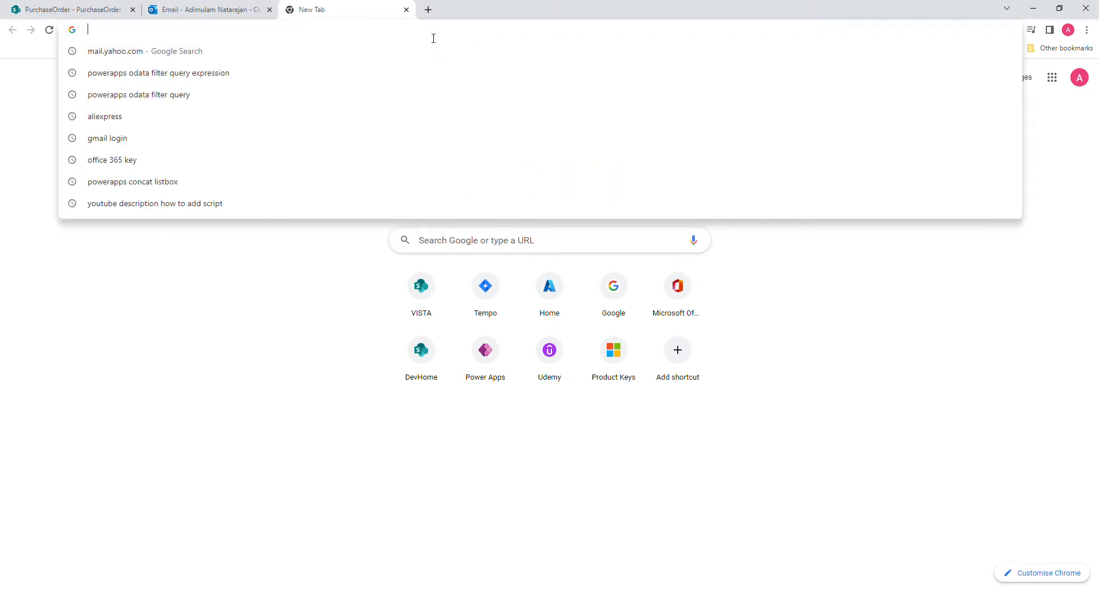
pyautogui.write('make.powerapps.com')
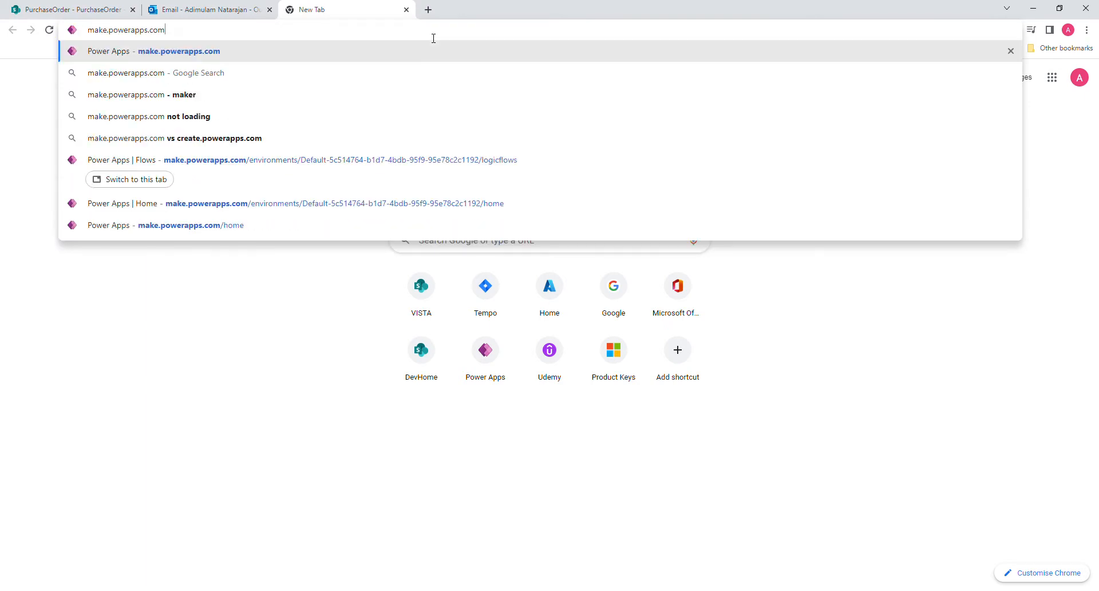
pyautogui.press('Return')
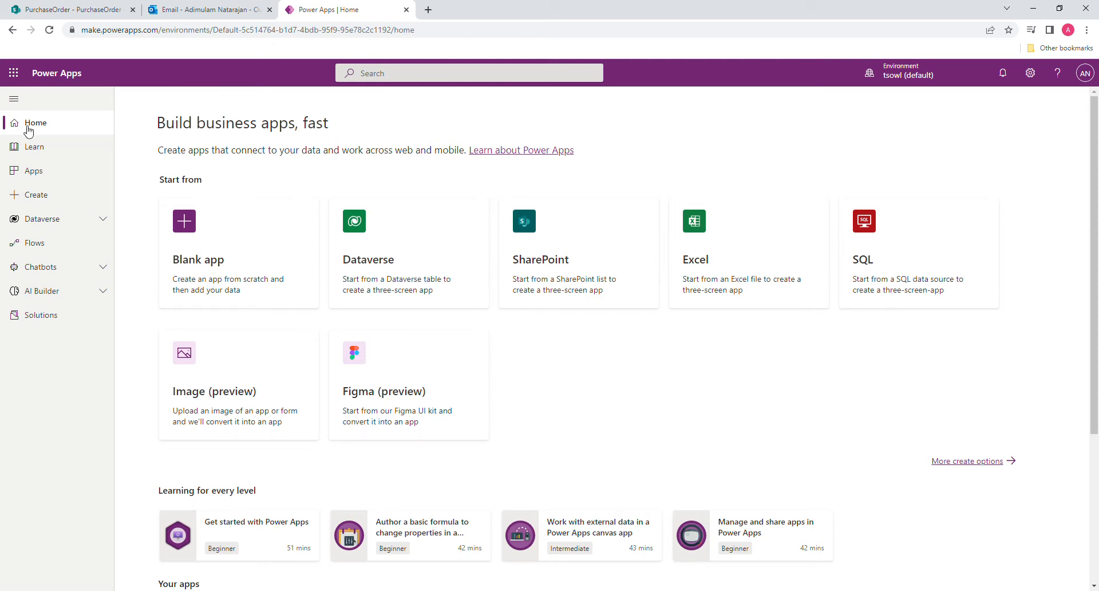
pyautogui.click(36, 245)
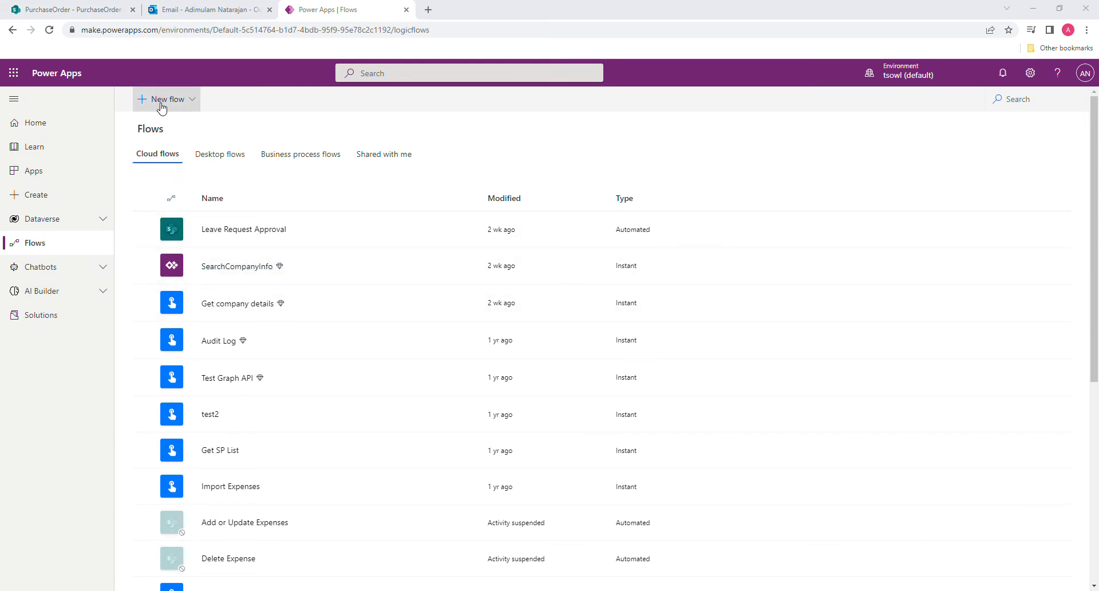
# Start a scheduled cloud flow and name it "Export purchase order as CSV and Email"
pyautogui.click(162, 105)
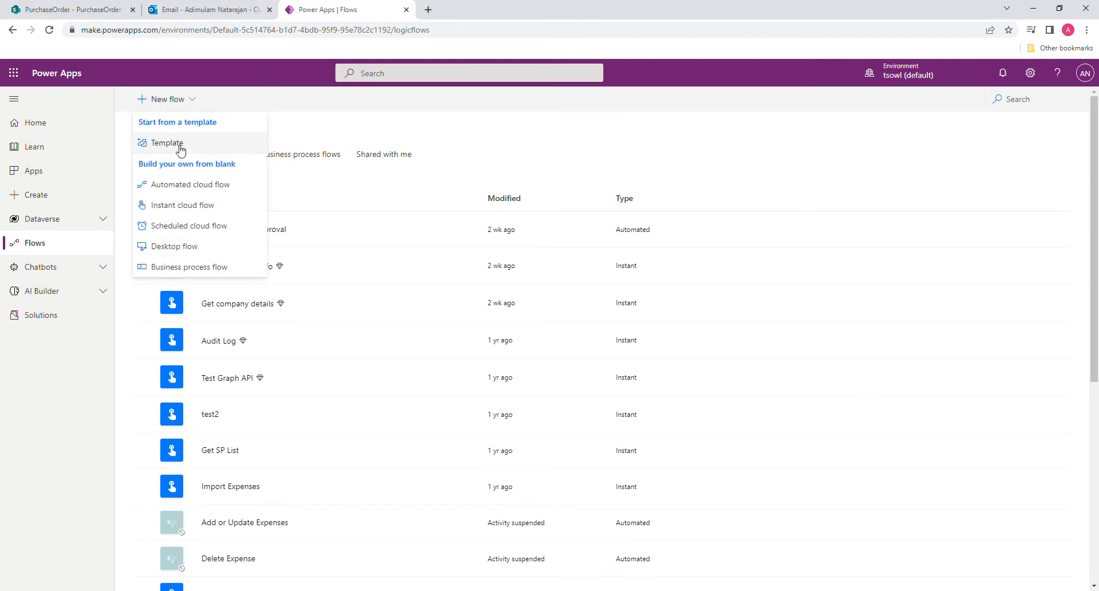
pyautogui.click(191, 226)
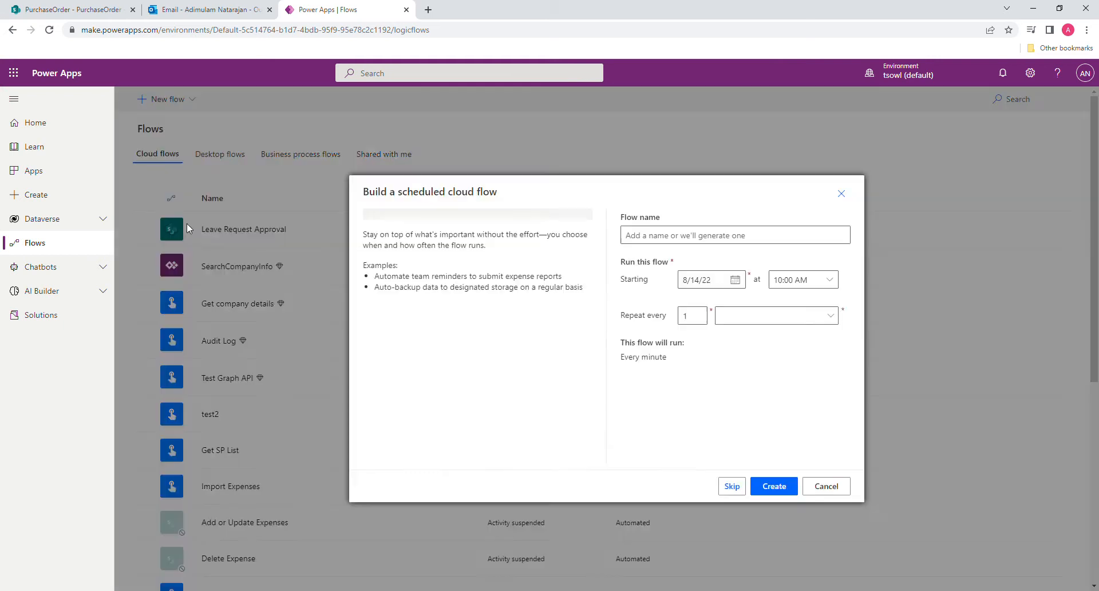
pyautogui.click(686, 240)
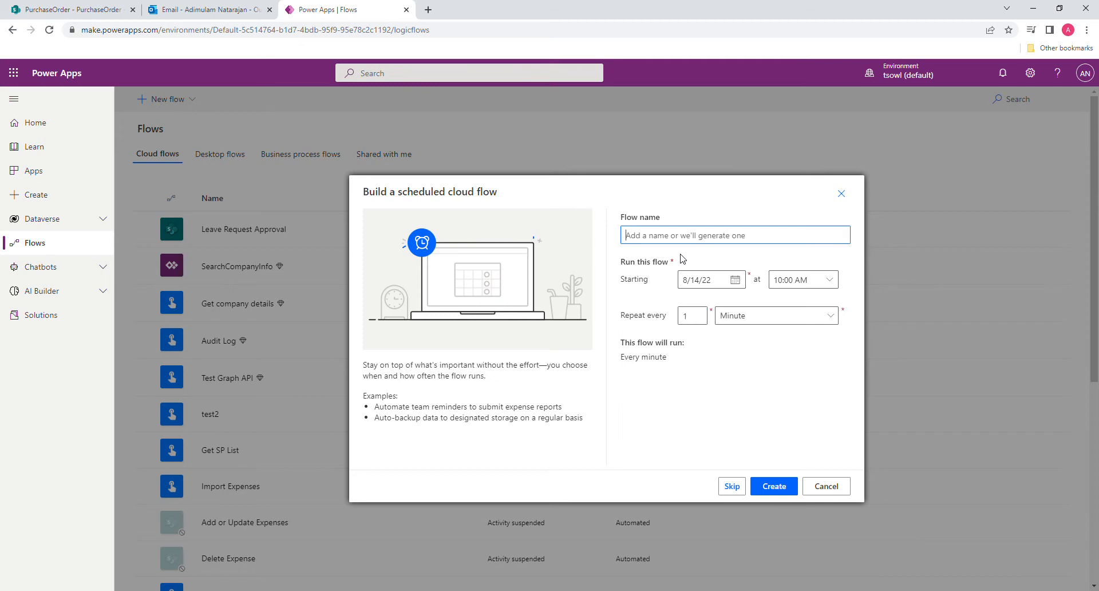
pyautogui.write('E')
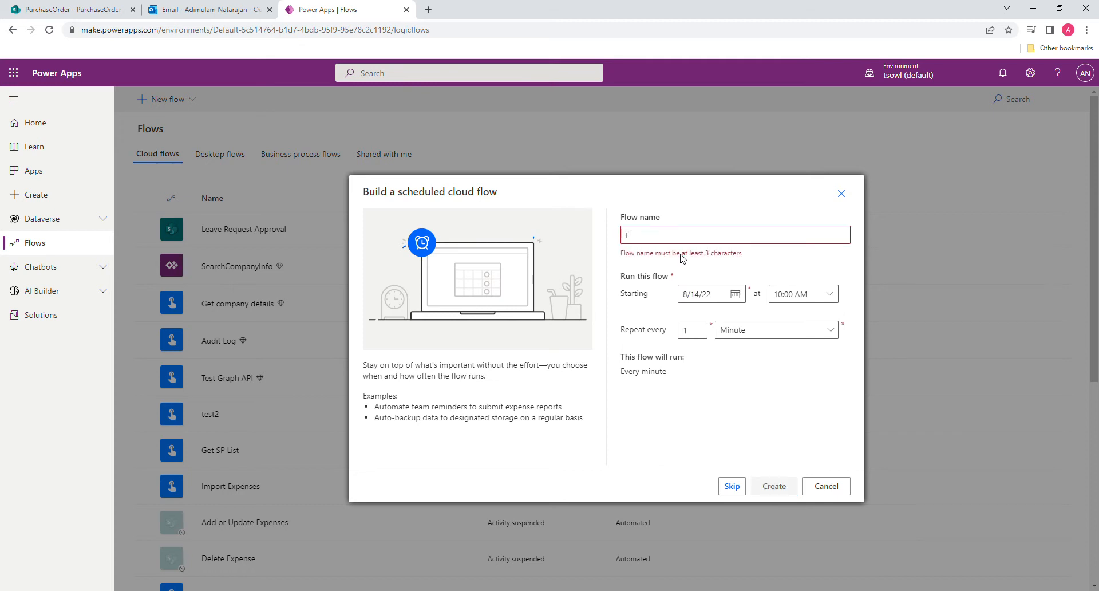
pyautogui.write('xpo')
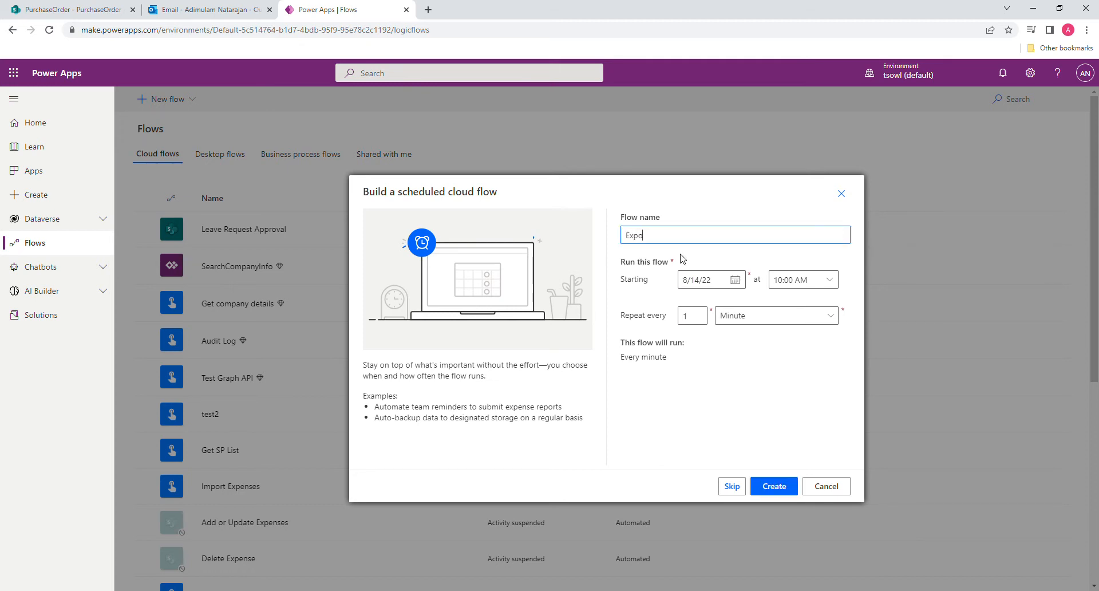
pyautogui.write('rt purchase order as CSV and Email')
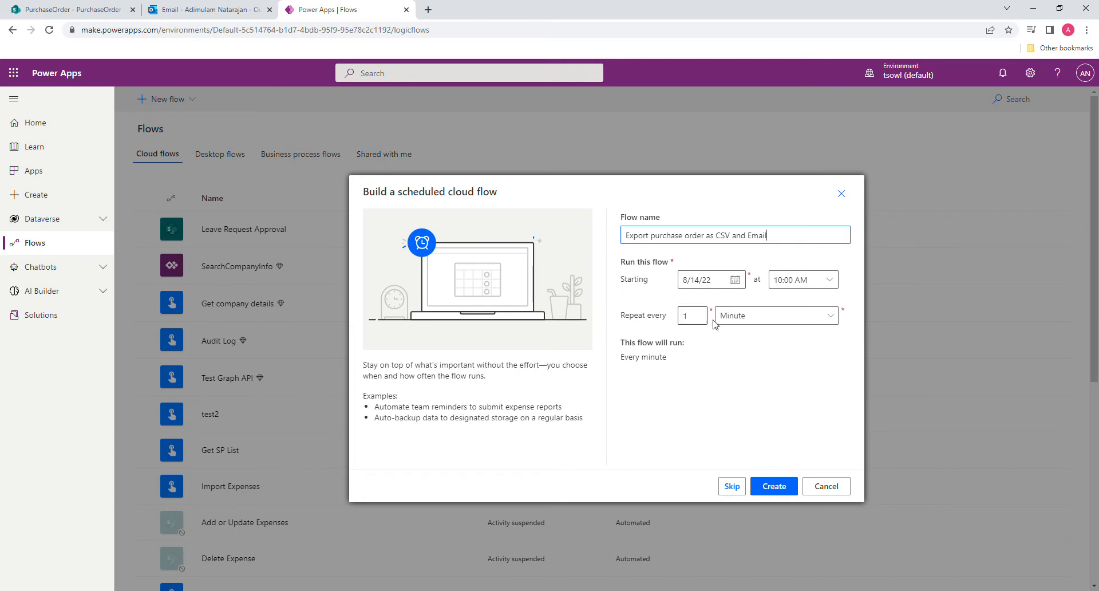
# Create the scheduled flow with a repeat interval of 1 Day and try to save it
pyautogui.click(744, 323)
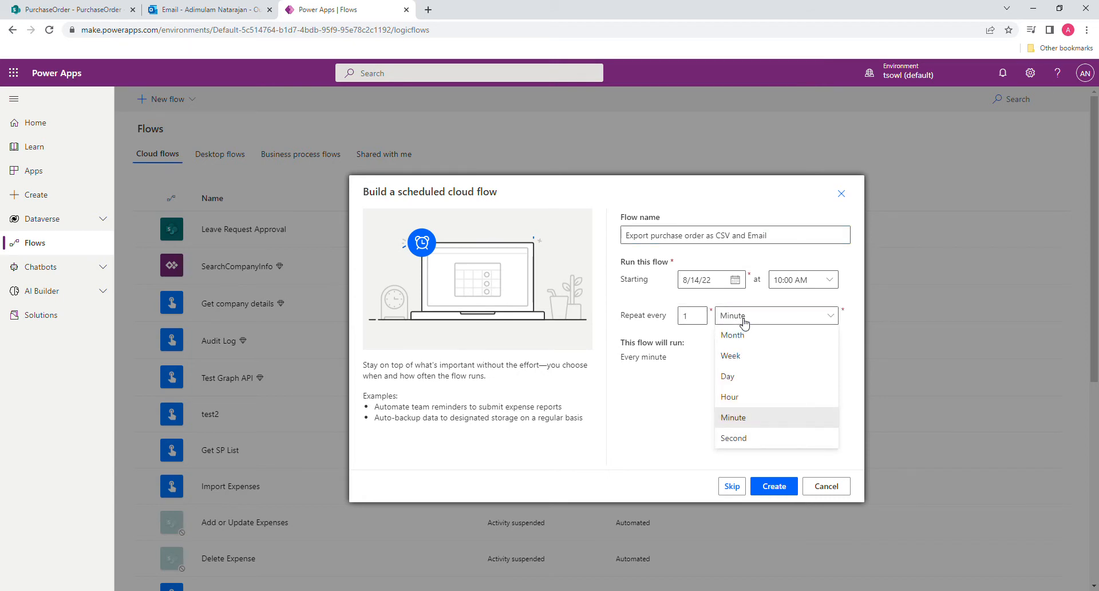
pyautogui.click(735, 376)
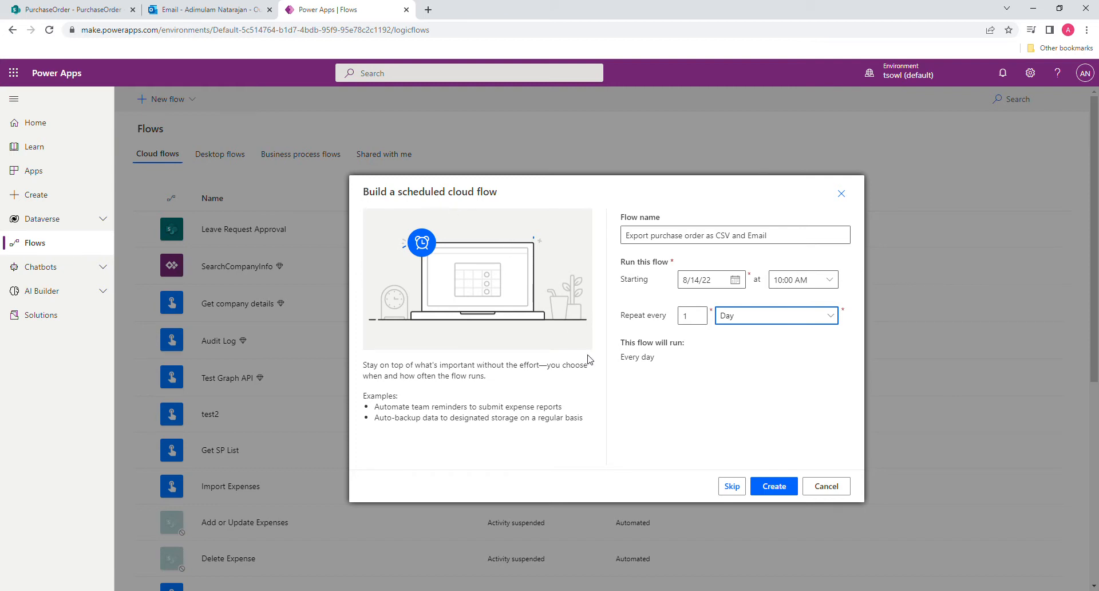
pyautogui.click(774, 487)
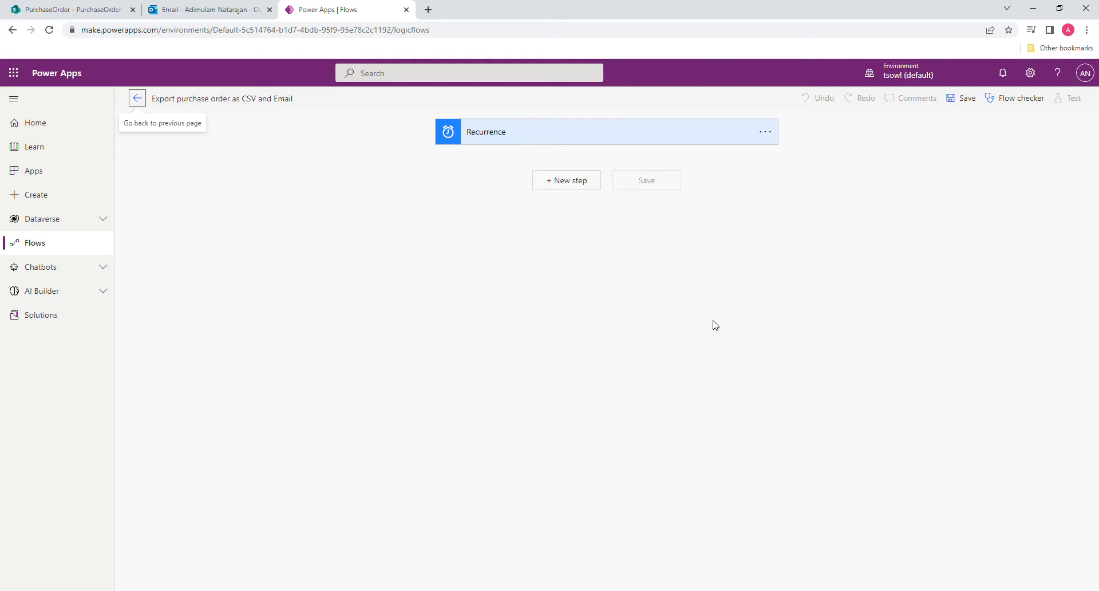
pyautogui.click(967, 103)
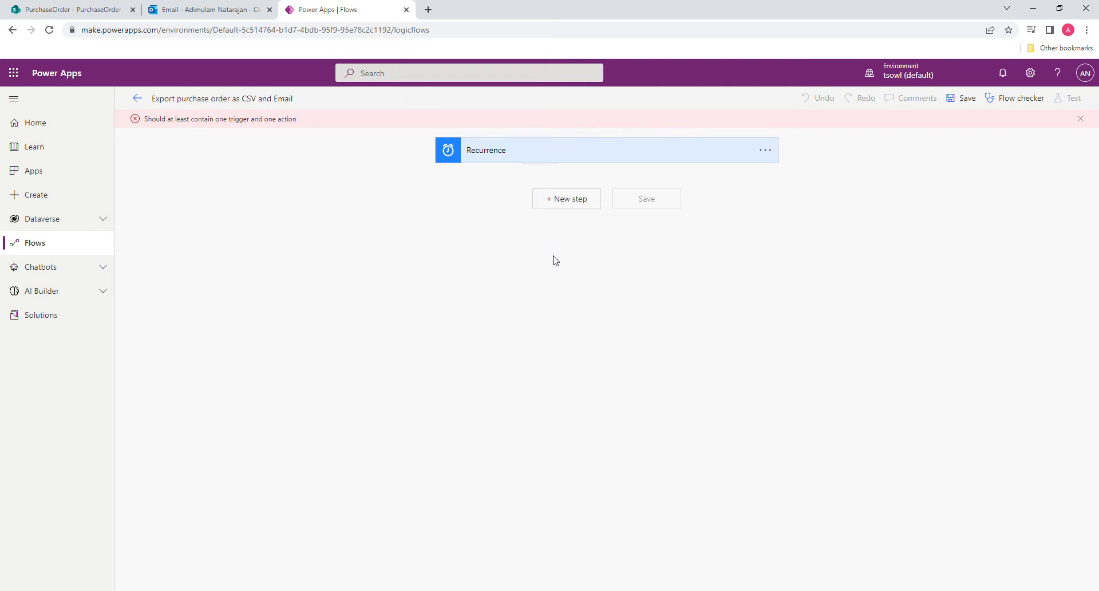
# Add the SharePoint "Get items" action after the Recurrence trigger, finding it by searching for "get items"
pyautogui.click(578, 199)
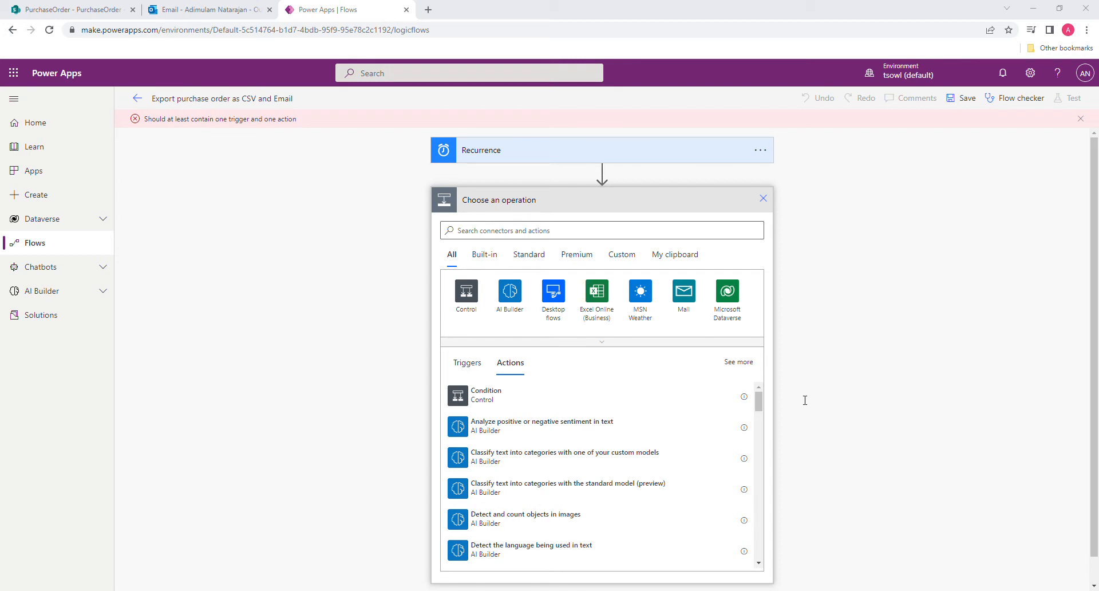
pyautogui.click(540, 233)
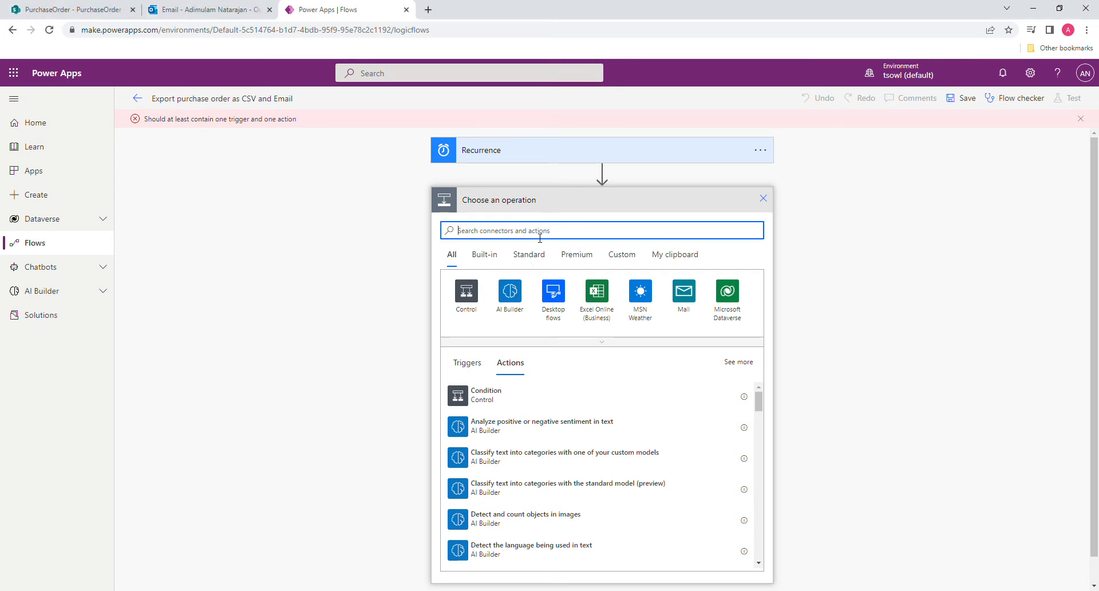
pyautogui.write('get')
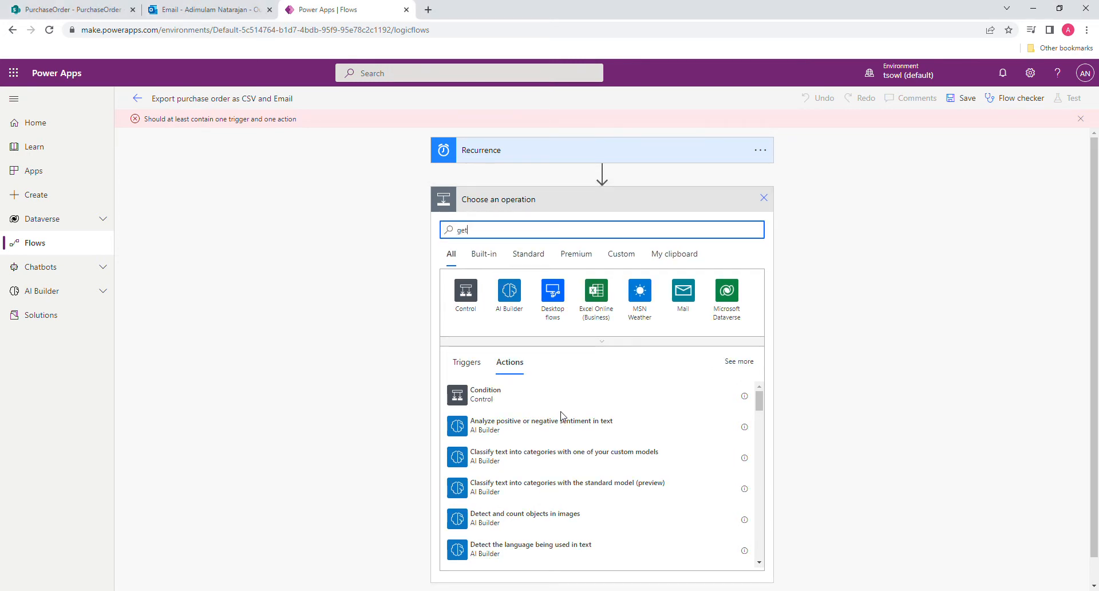
pyautogui.write(' items')
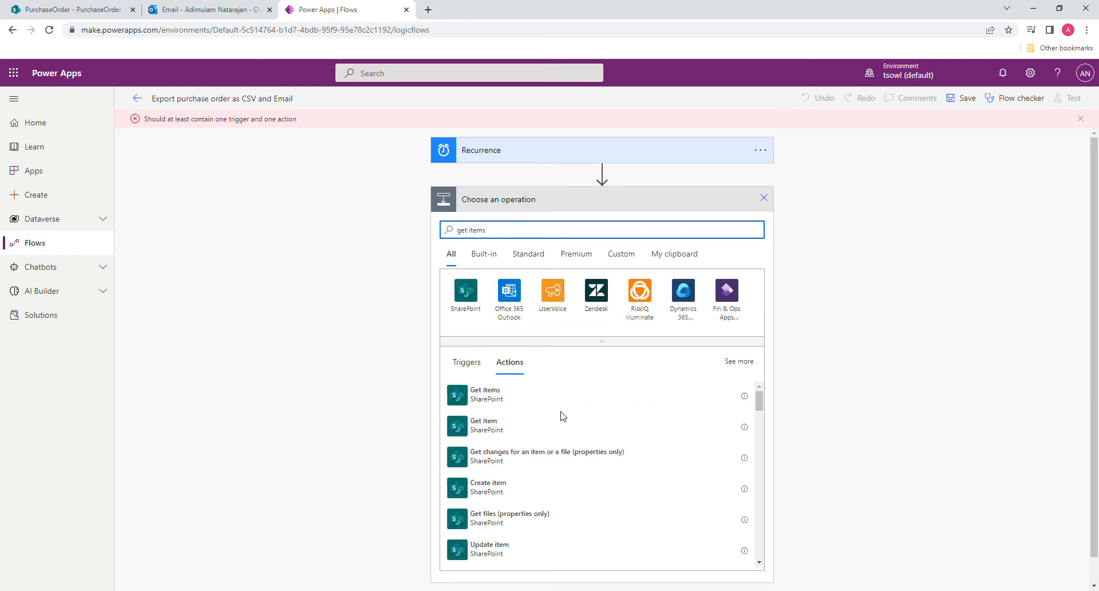
pyautogui.click(484, 399)
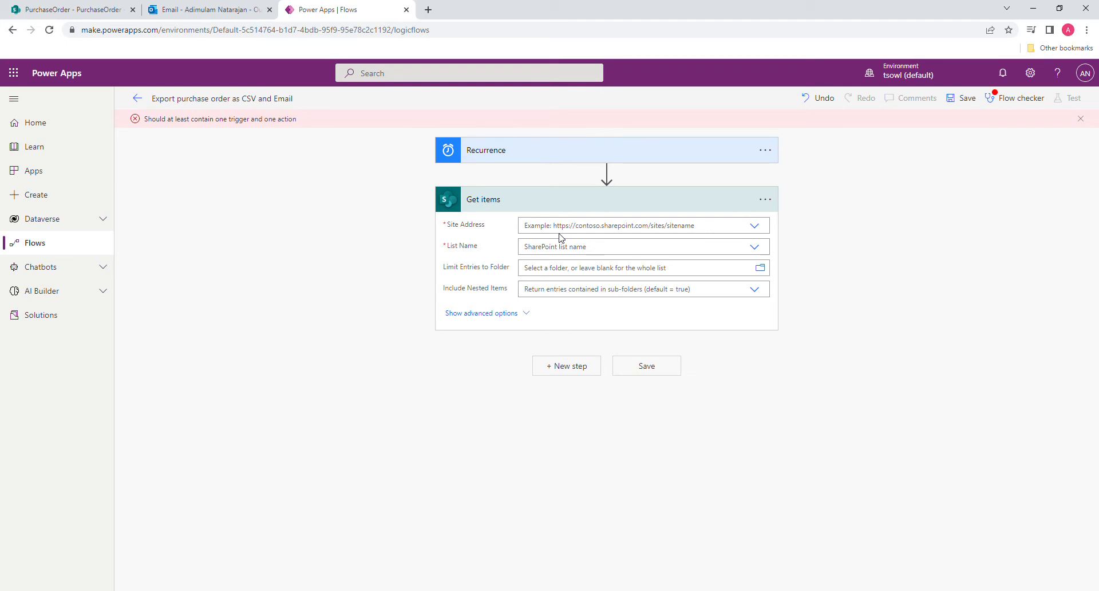
pyautogui.click(89, 9)
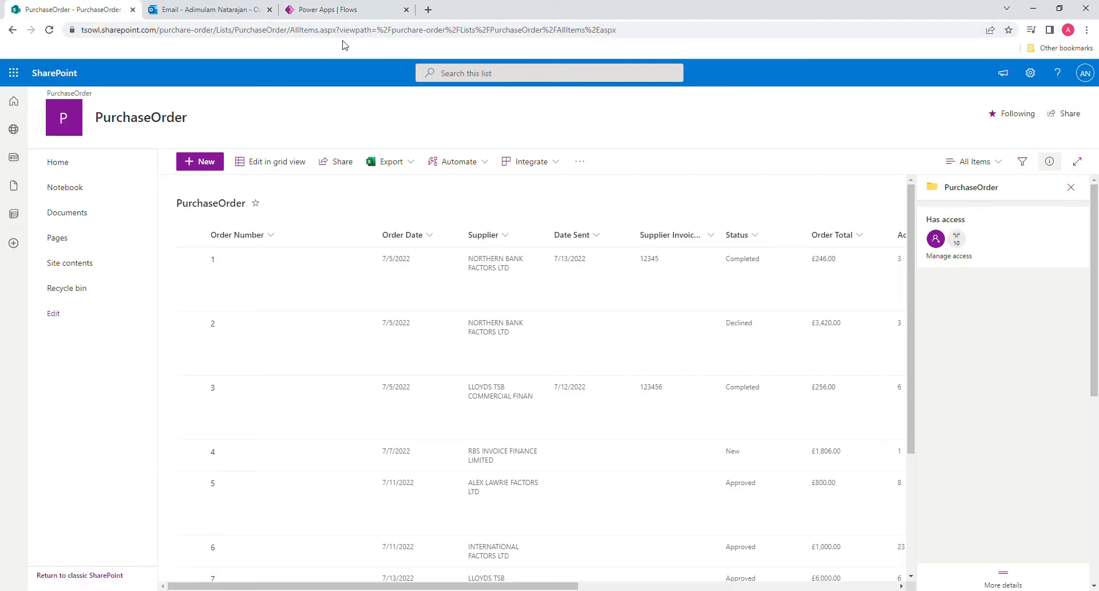
pyautogui.click(569, 32)
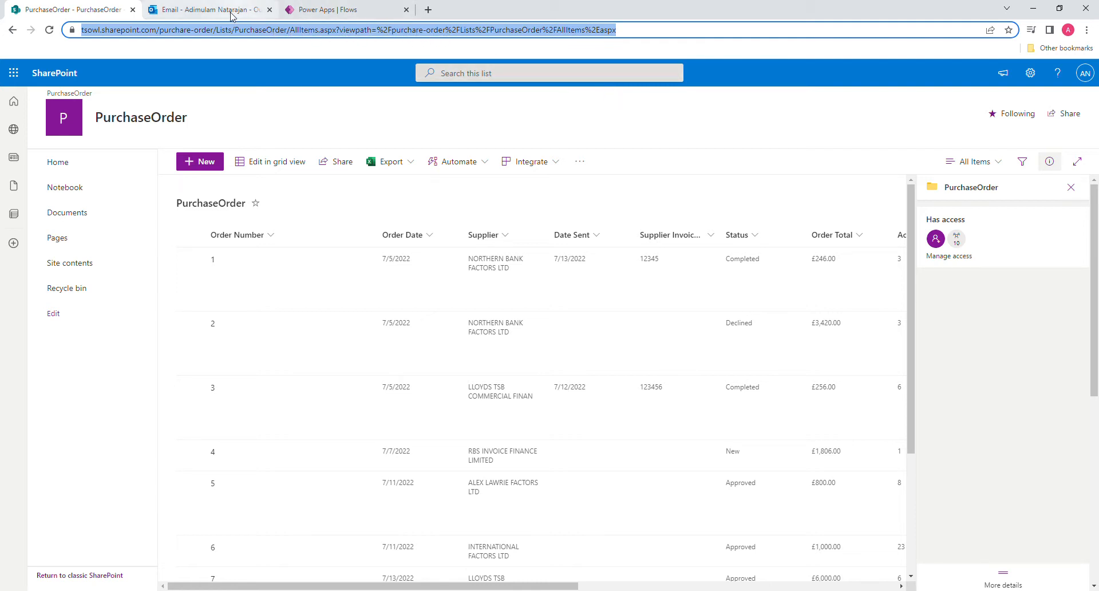
pyautogui.click(323, 9)
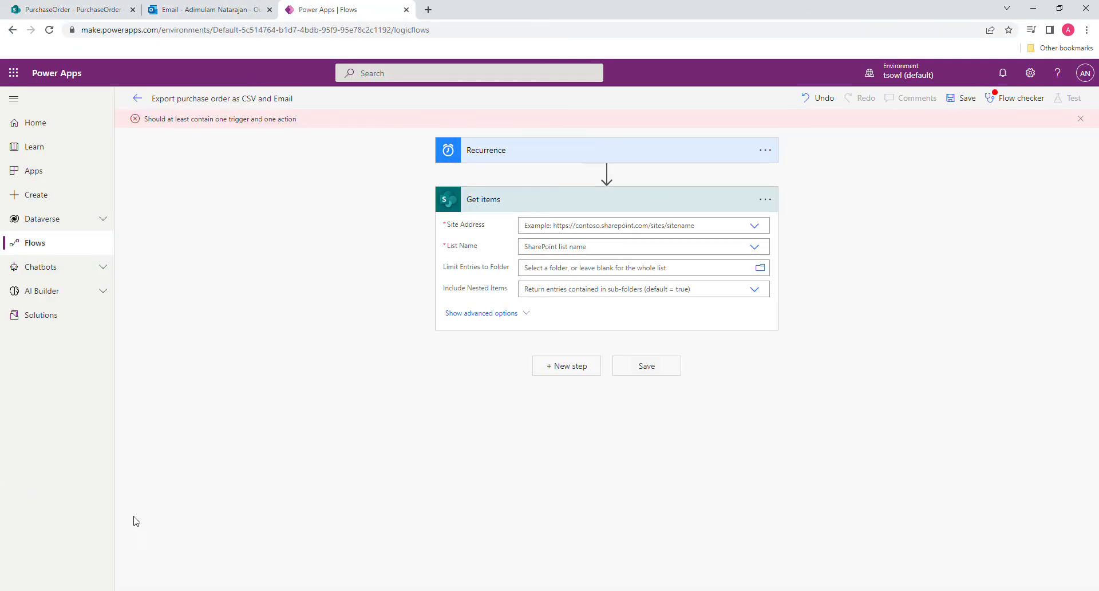
pyautogui.click(755, 227)
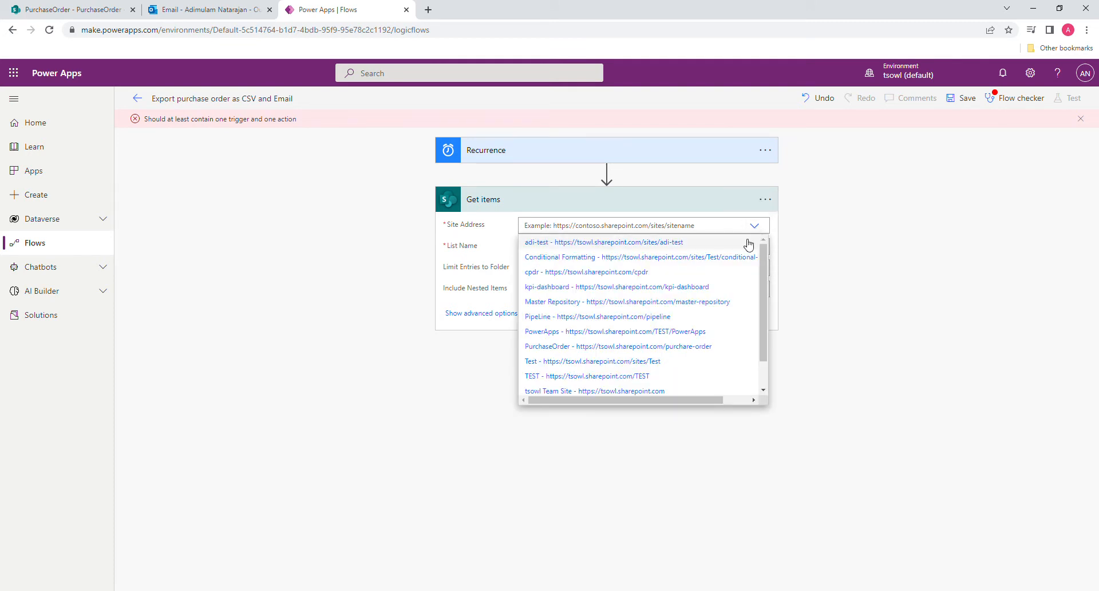
pyautogui.scroll(-1, 662, 355)
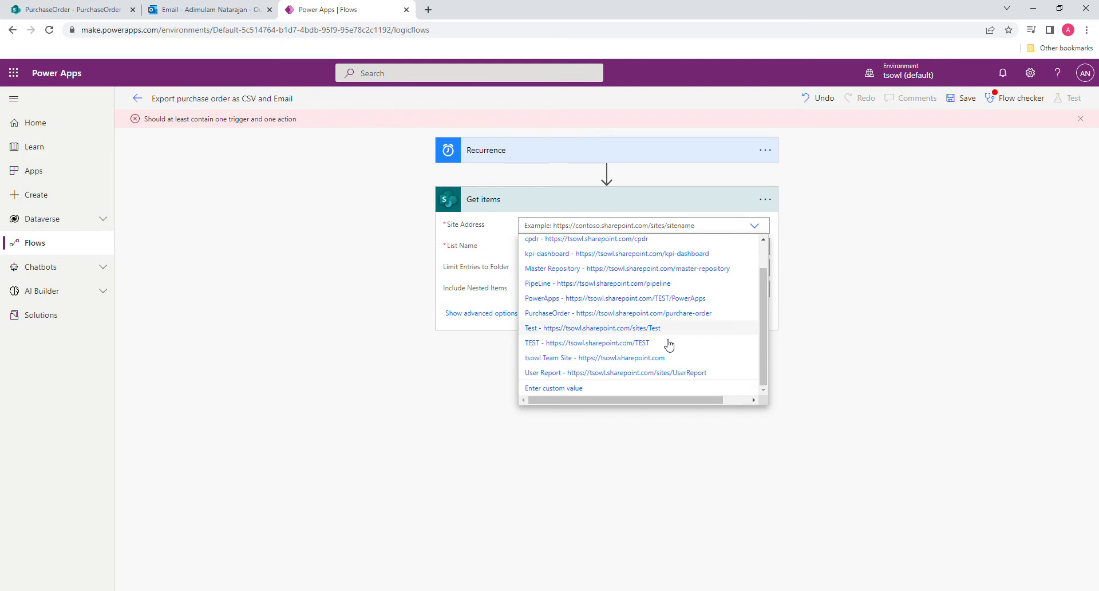
pyautogui.click(580, 392)
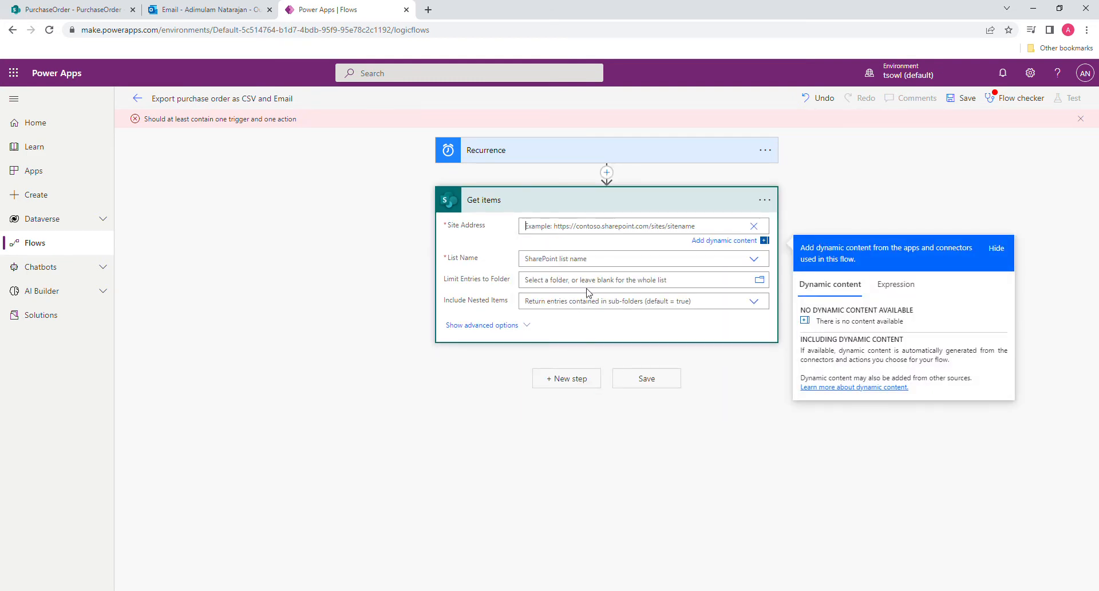
pyautogui.write('https://tsowl.sharepoint.com/purchare-order/Lists/PurchaseOrder/AllItems.aspx?viewpath=%2Fpurchare%2Dorder%2FLists%2FPurchaseOrder%2FAllItems%2Easpx')
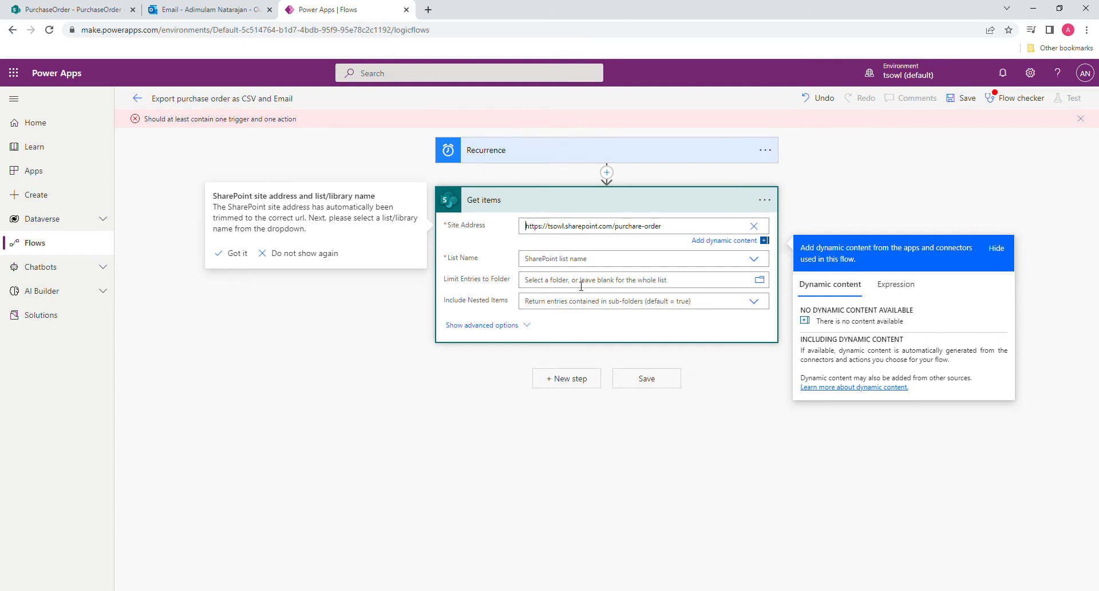
pyautogui.click(597, 267)
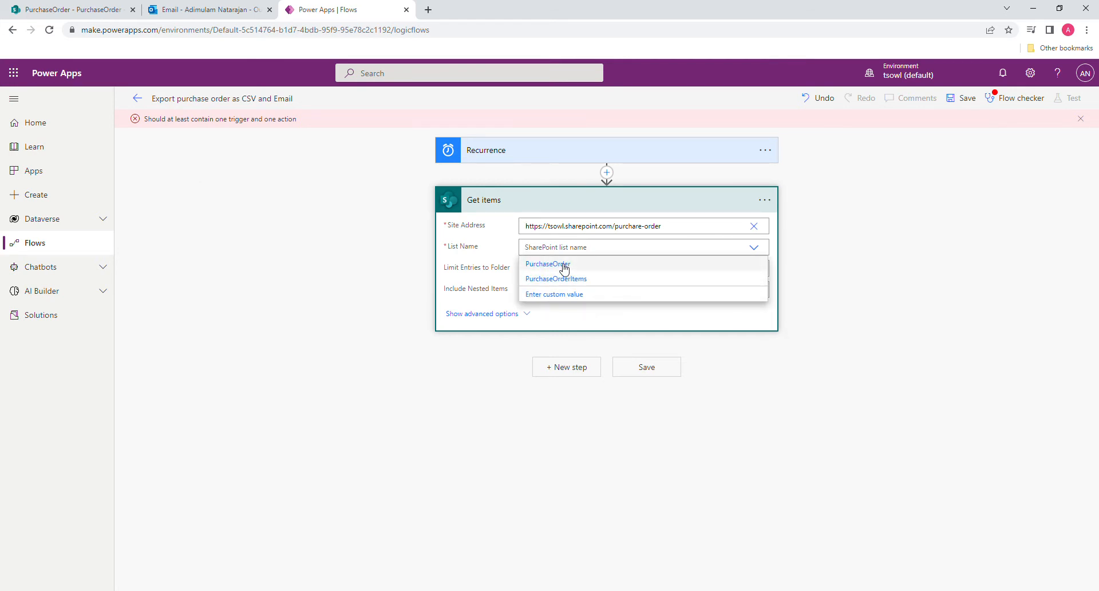
pyautogui.click(564, 266)
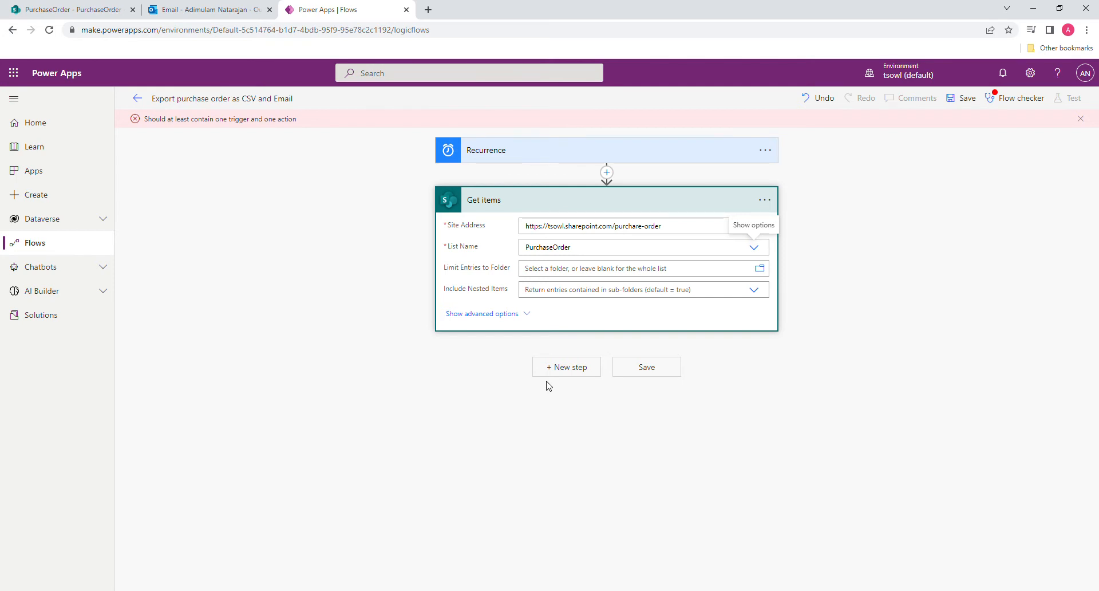
# Save the flow, dismiss the flow checker and collapse the Get items action
pyautogui.click(642, 370)
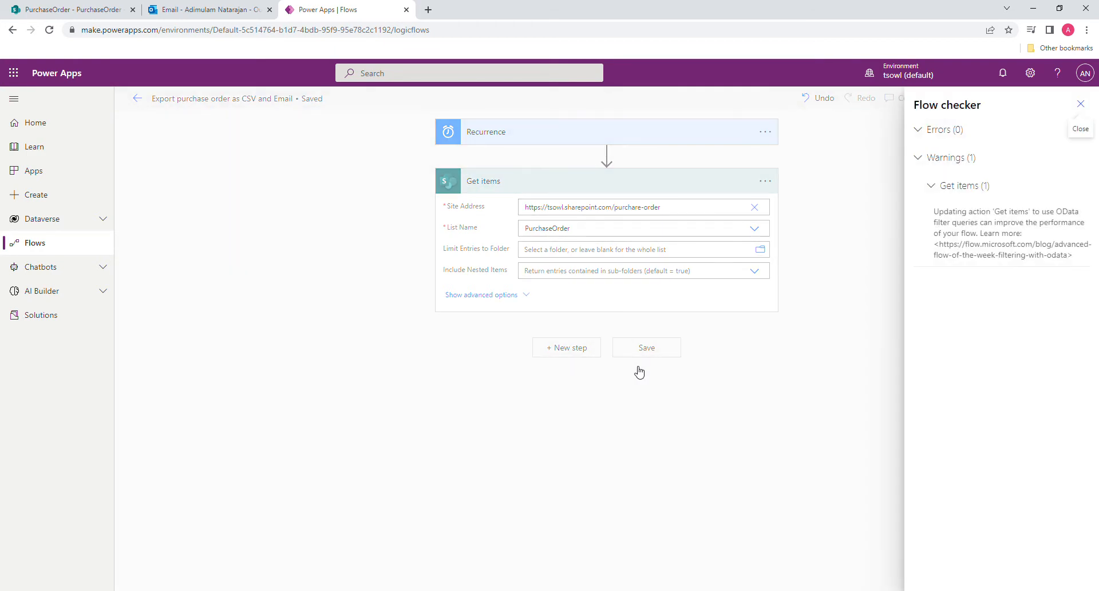
pyautogui.click(672, 382)
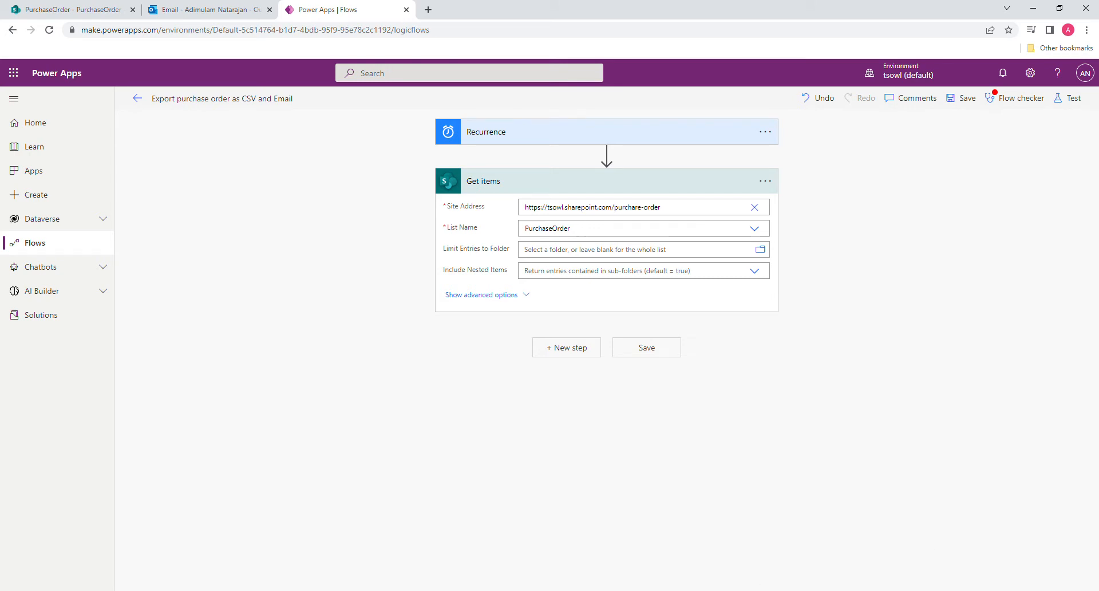
pyautogui.click(652, 189)
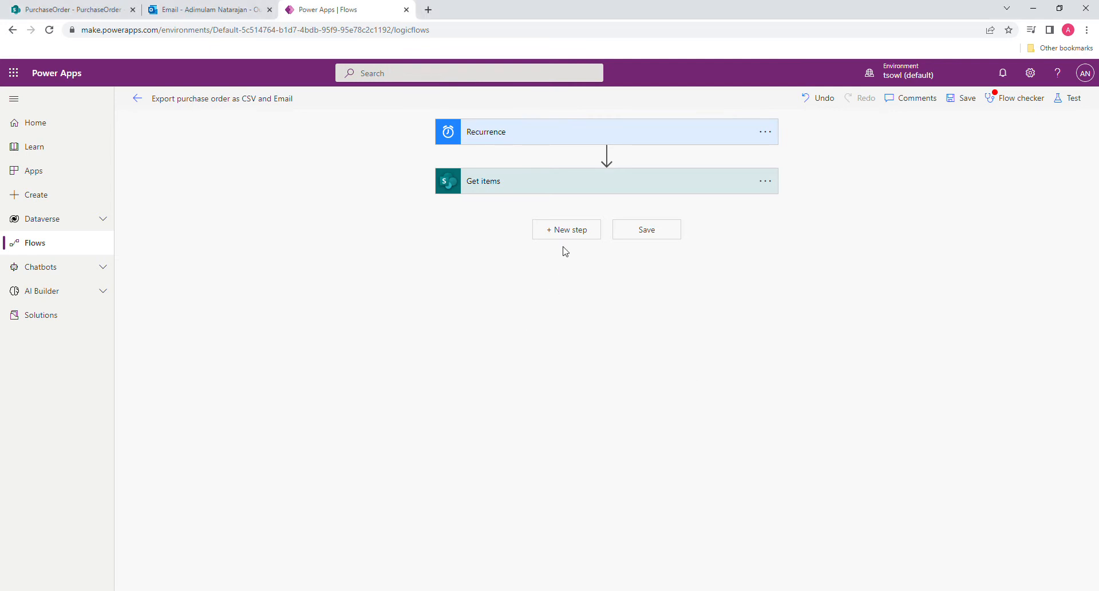
# Add a Data Operation Select action after Get items, searching for "select", and set its From input to the Get items value
pyautogui.click(567, 232)
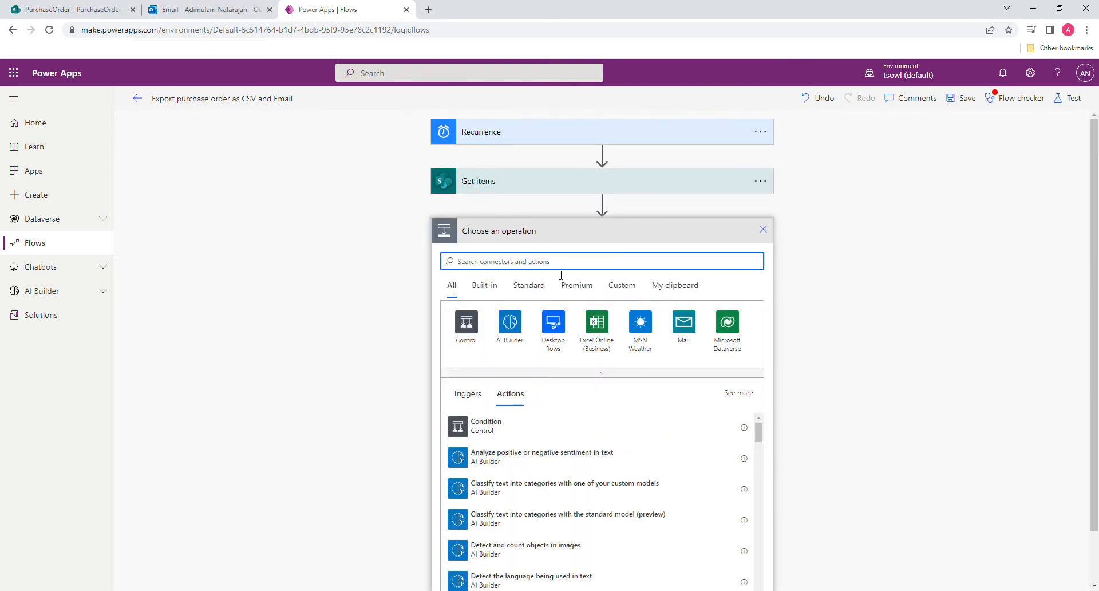
pyautogui.write('select')
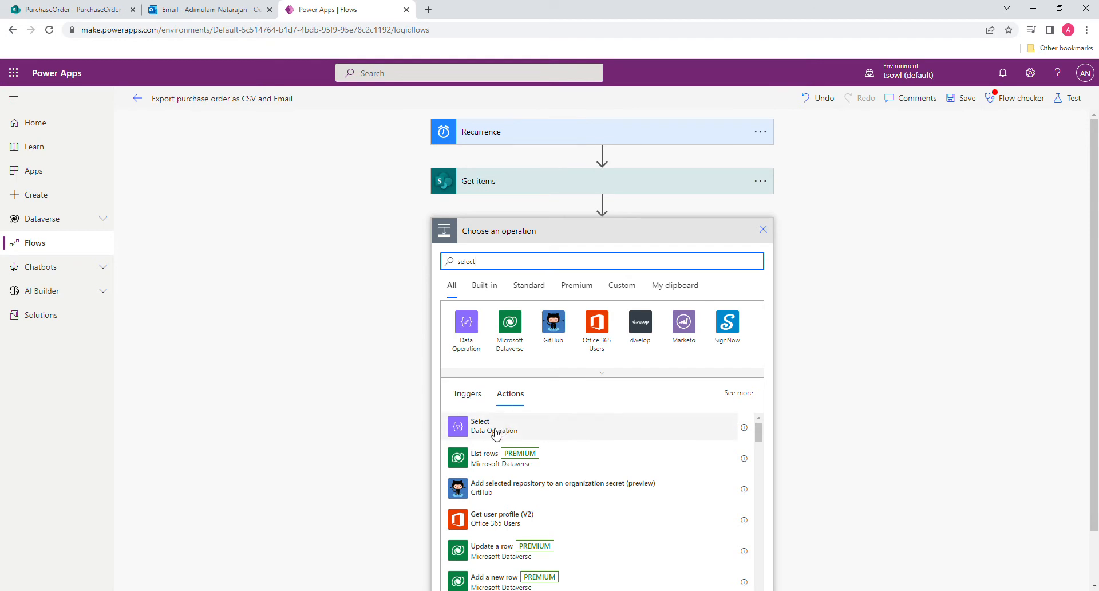
pyautogui.click(504, 426)
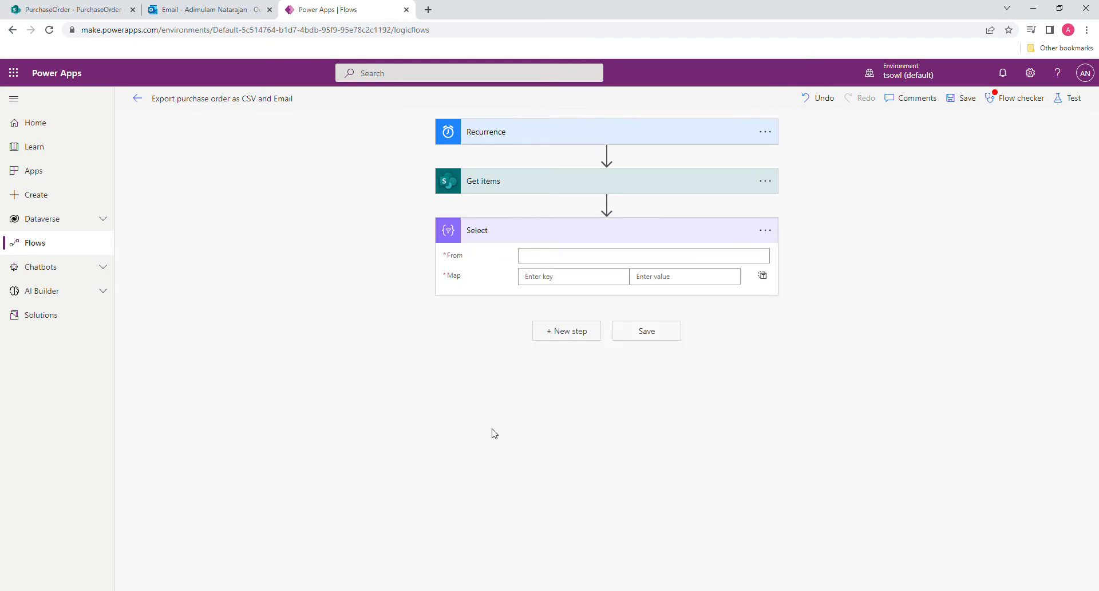
pyautogui.click(563, 259)
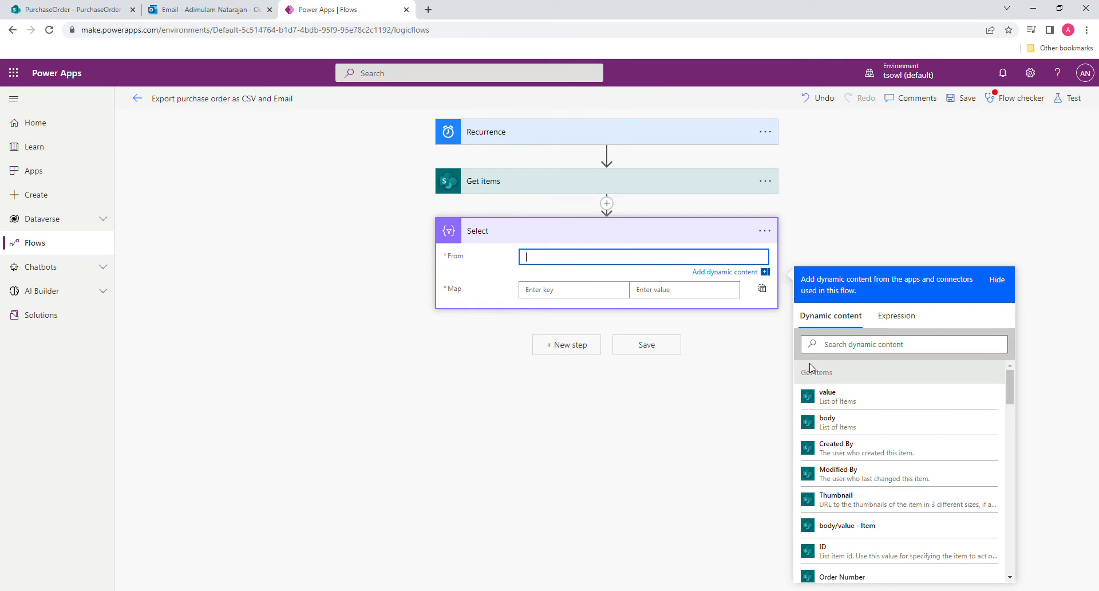
pyautogui.click(833, 408)
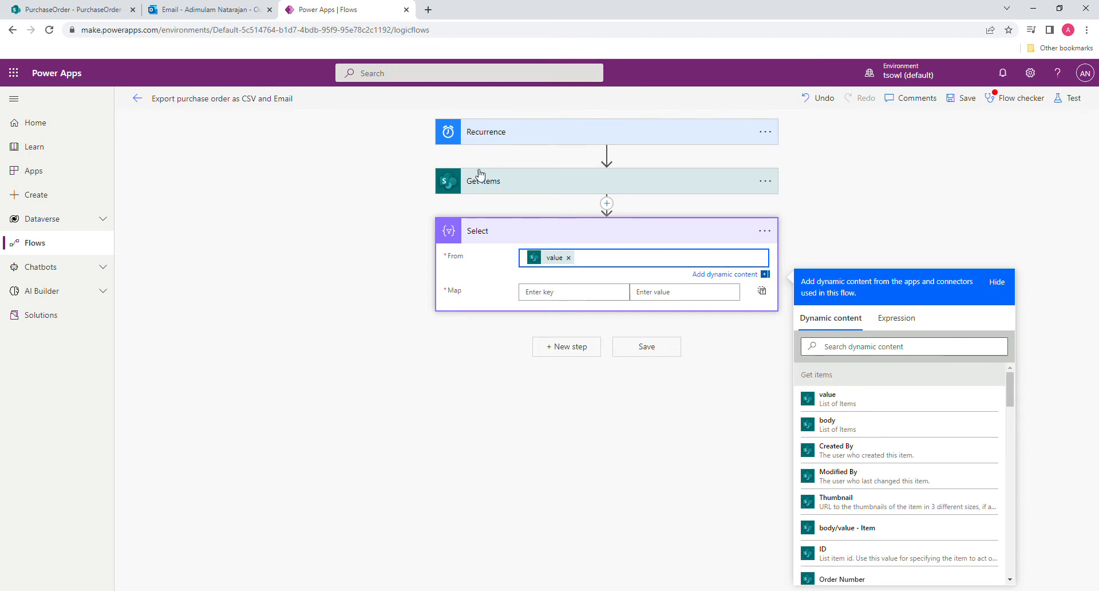
# Check the PurchaseOrder list's columns in SharePoint, and map the key "Order Number" to the Order Number dynamic content in the Select action
pyautogui.click(68, 10)
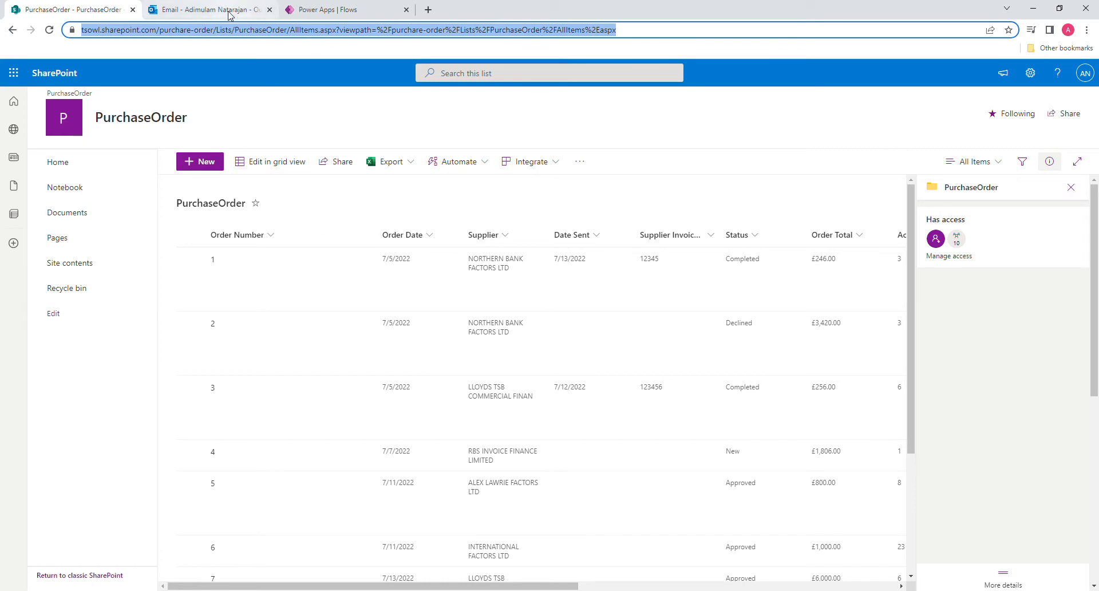
pyautogui.click(331, 10)
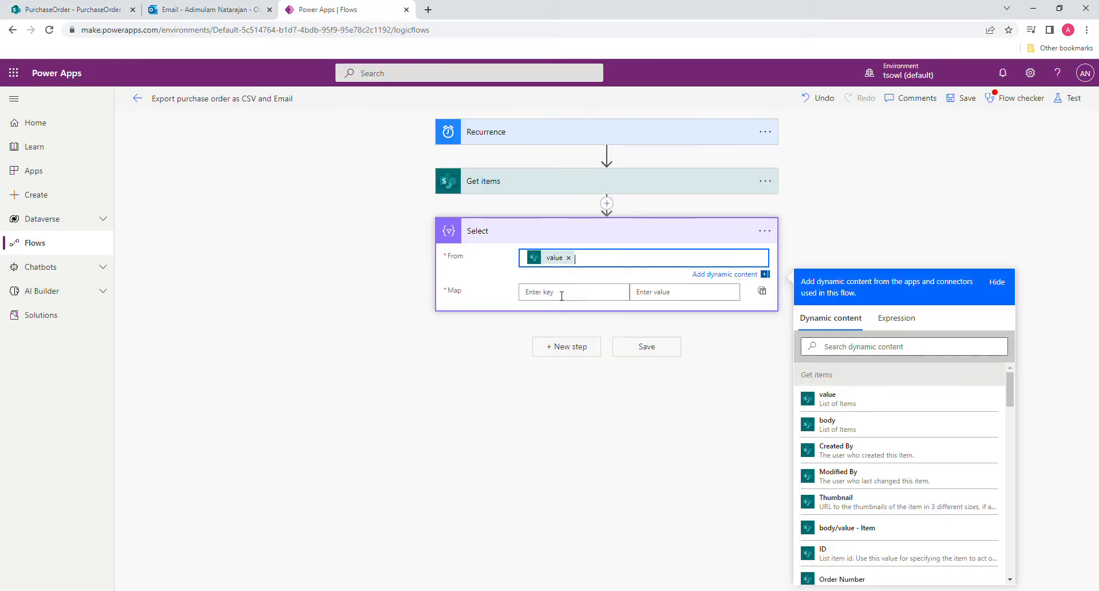
pyautogui.click(559, 293)
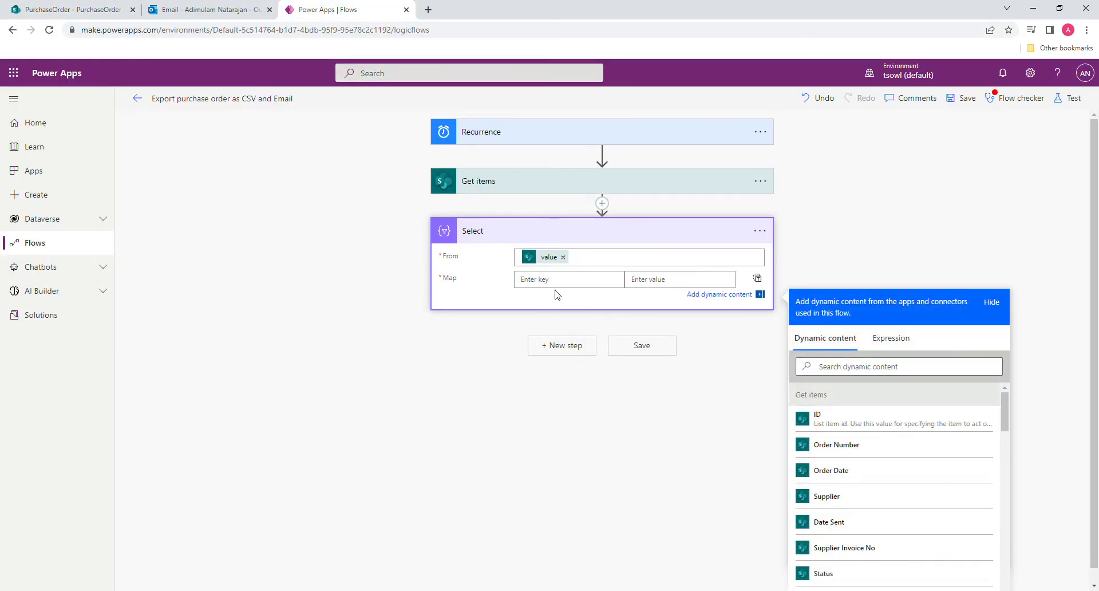
pyautogui.write('Order Number')
pyautogui.click(639, 279)
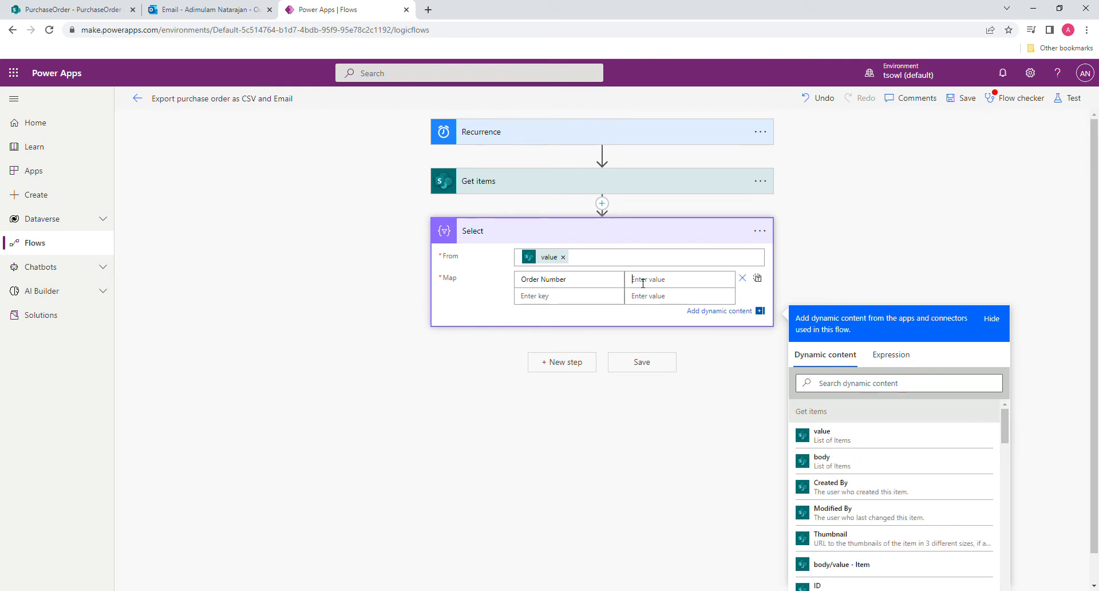
pyautogui.click(854, 387)
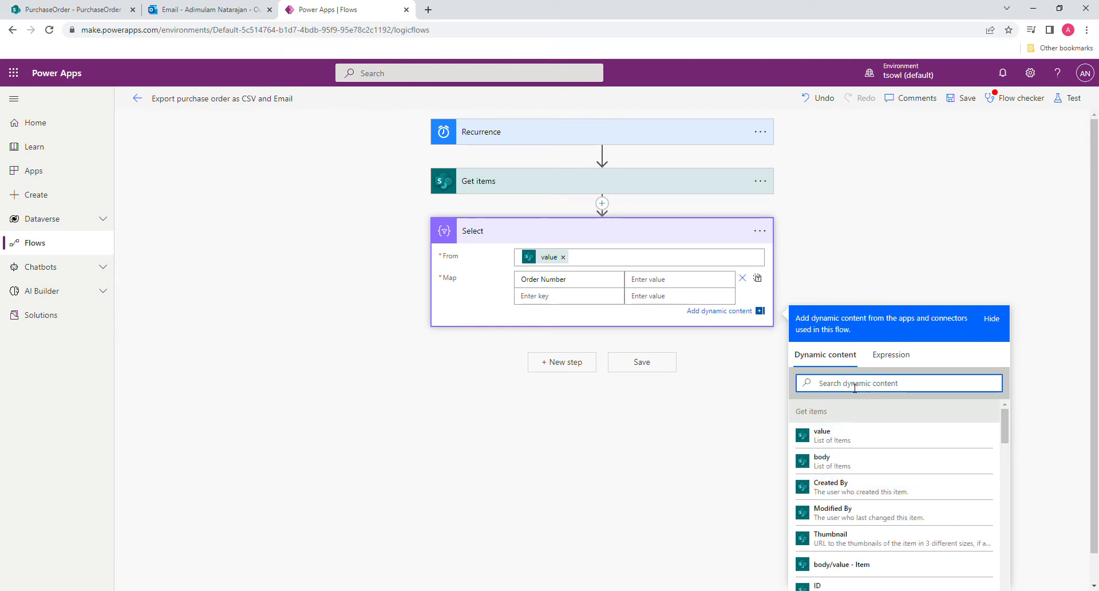
pyautogui.write('or')
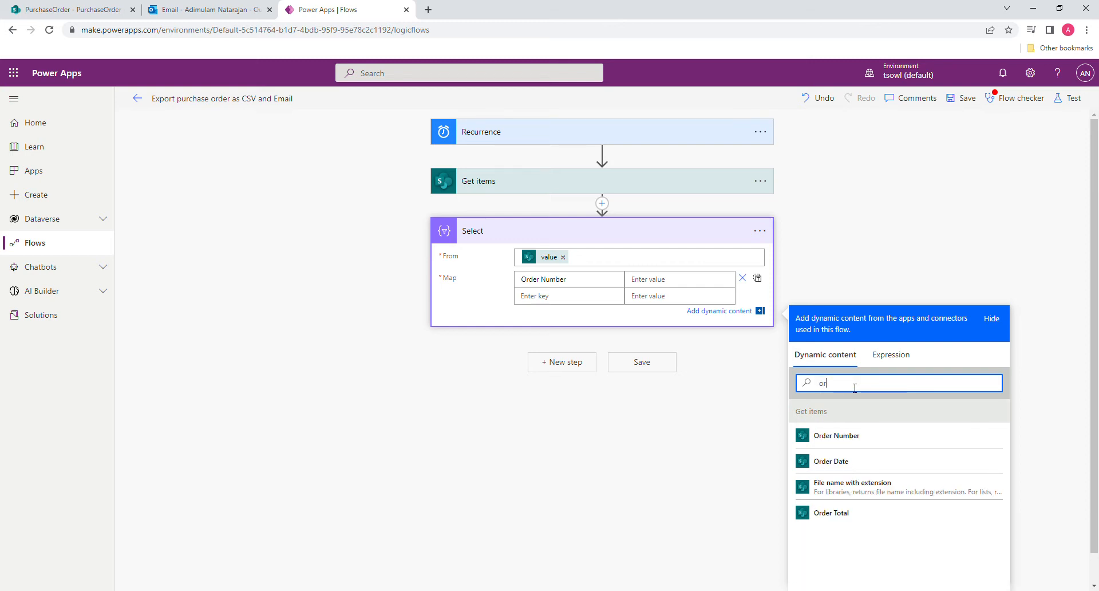
pyautogui.click(858, 440)
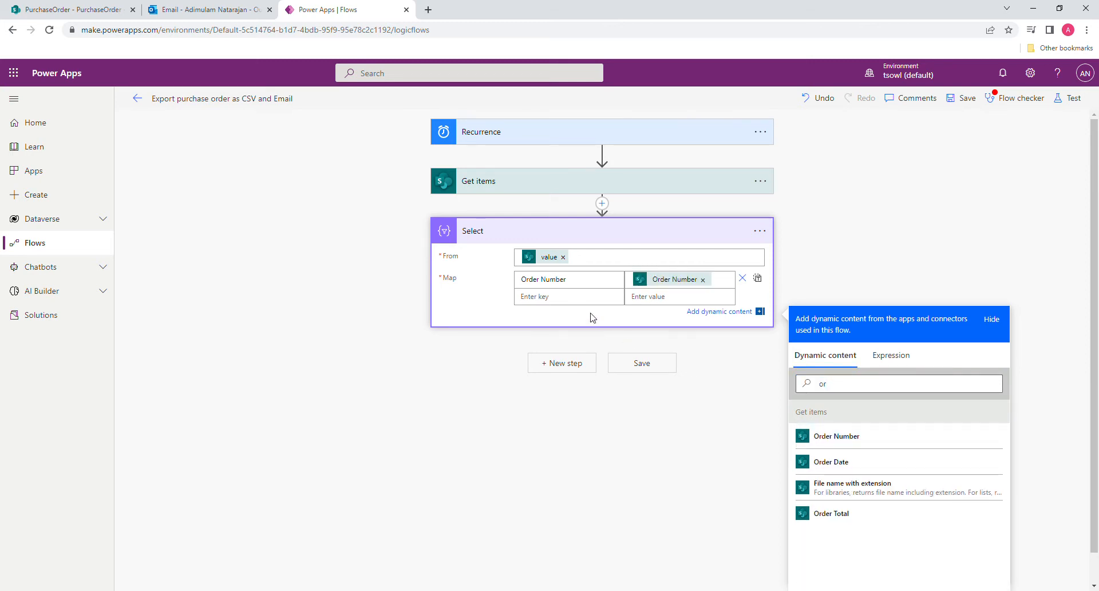
# Add a map row with the key "Order Date" and the Order Date dynamic content as its value
pyautogui.click(575, 302)
pyautogui.write('Order Date')
pyautogui.click(704, 296)
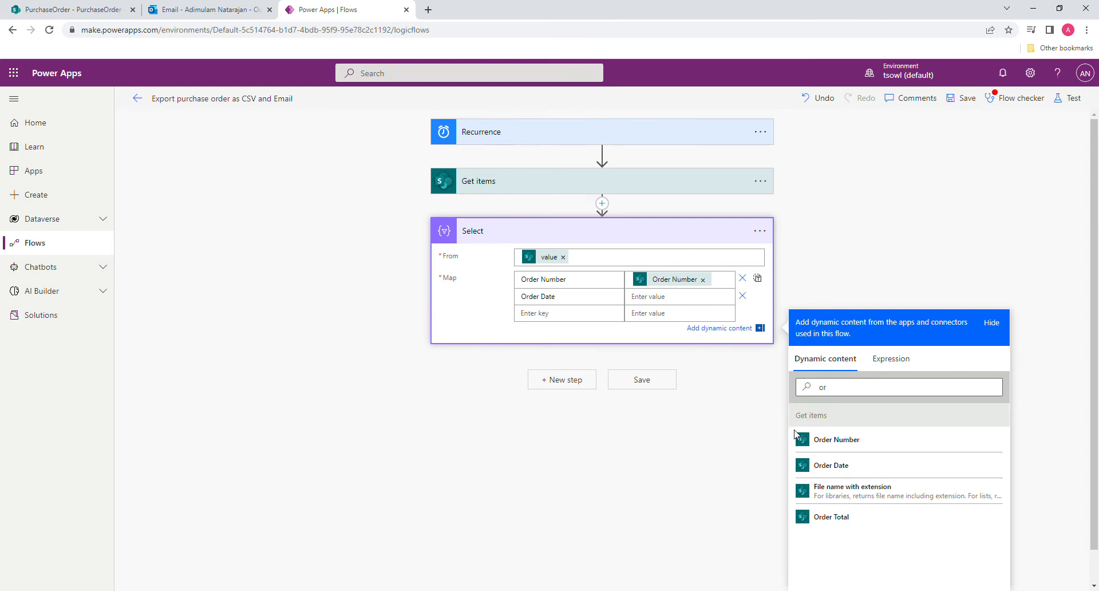
pyautogui.click(829, 466)
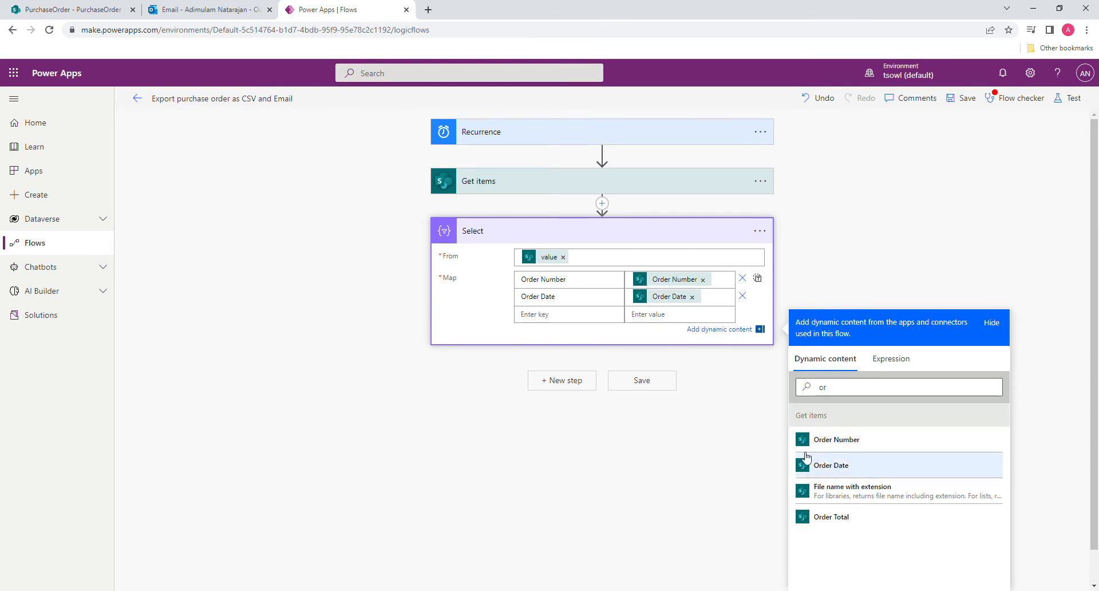
# Check the next column in the SharePoint list and add a map row pairing the key "Supplier" with the Supplier dynamic content
pyautogui.click(579, 320)
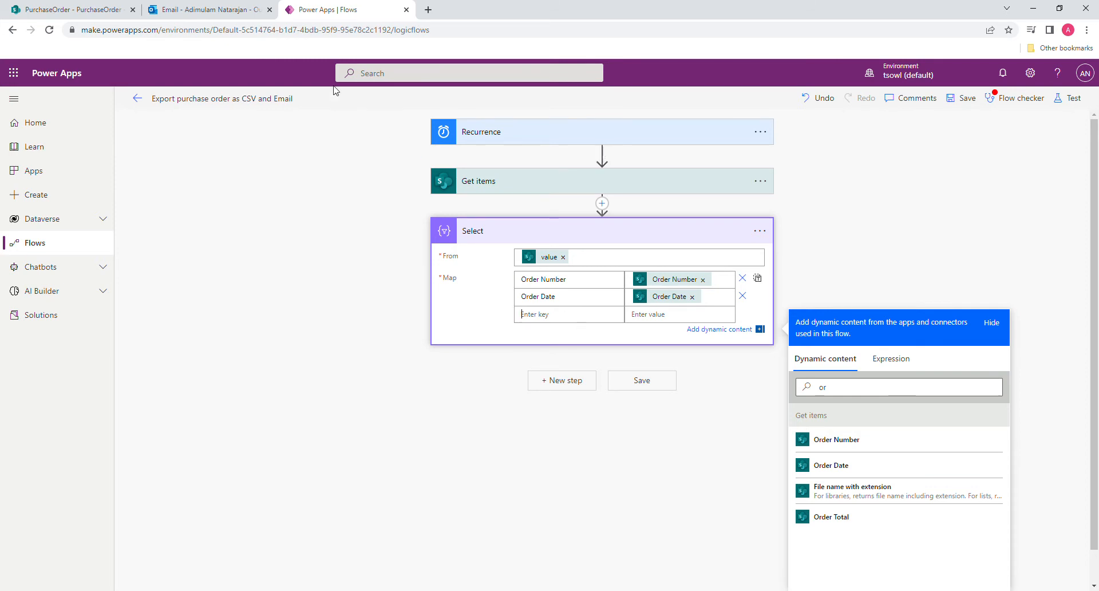
pyautogui.click(55, 11)
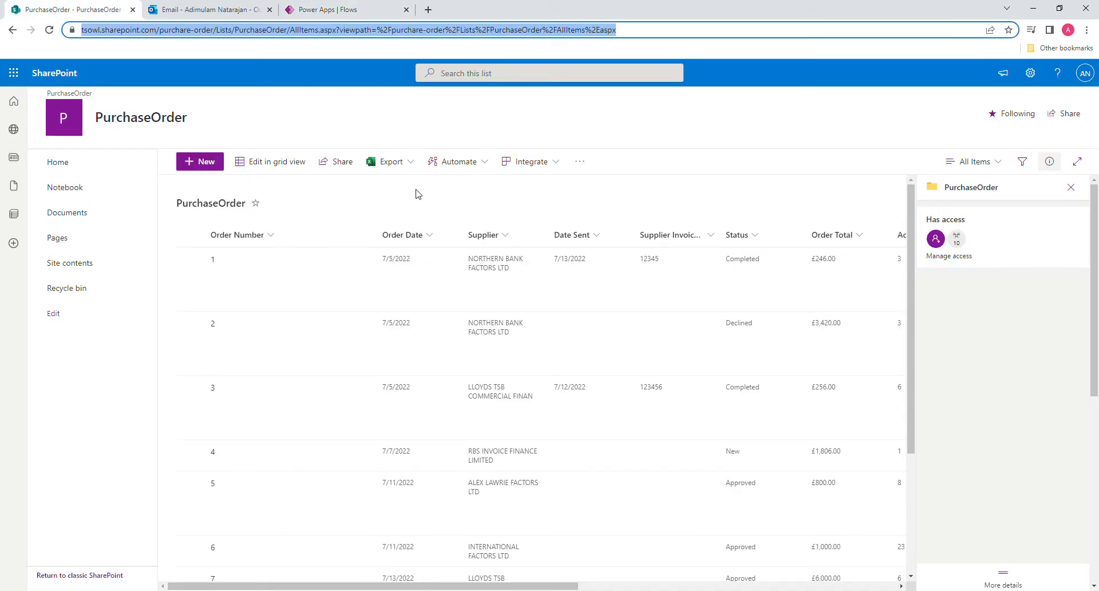
pyautogui.click(316, 11)
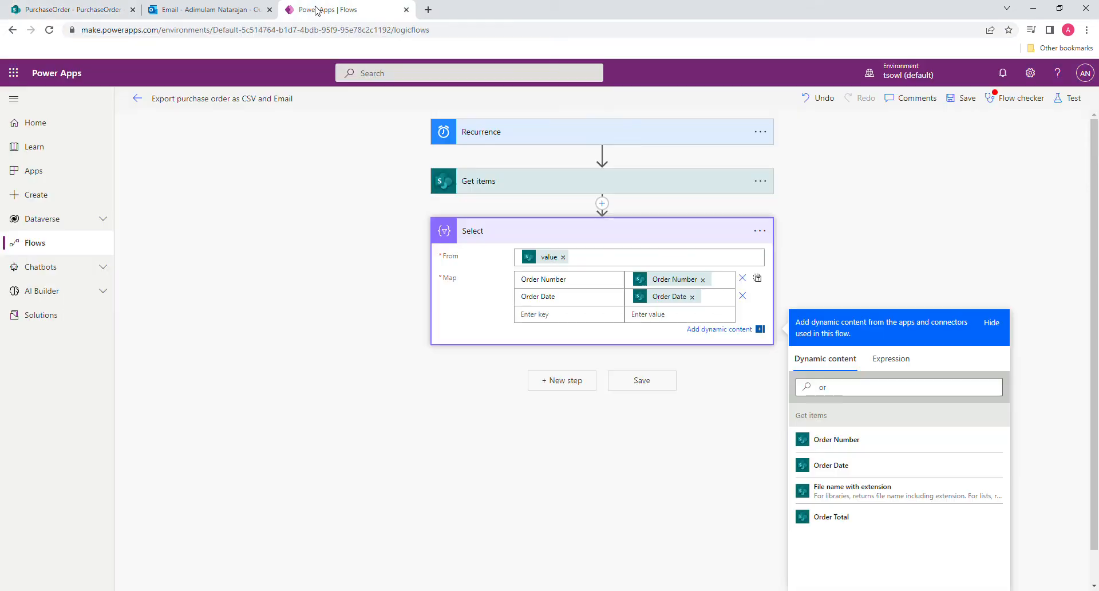
pyautogui.click(542, 321)
pyautogui.write('Supplier')
pyautogui.click(658, 316)
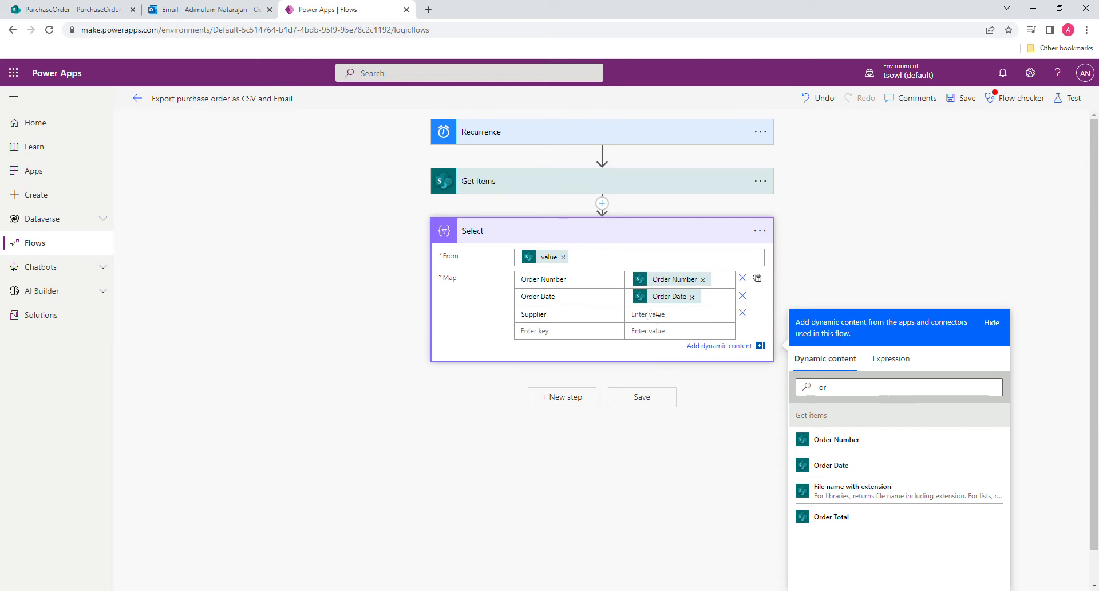
pyautogui.click(837, 394)
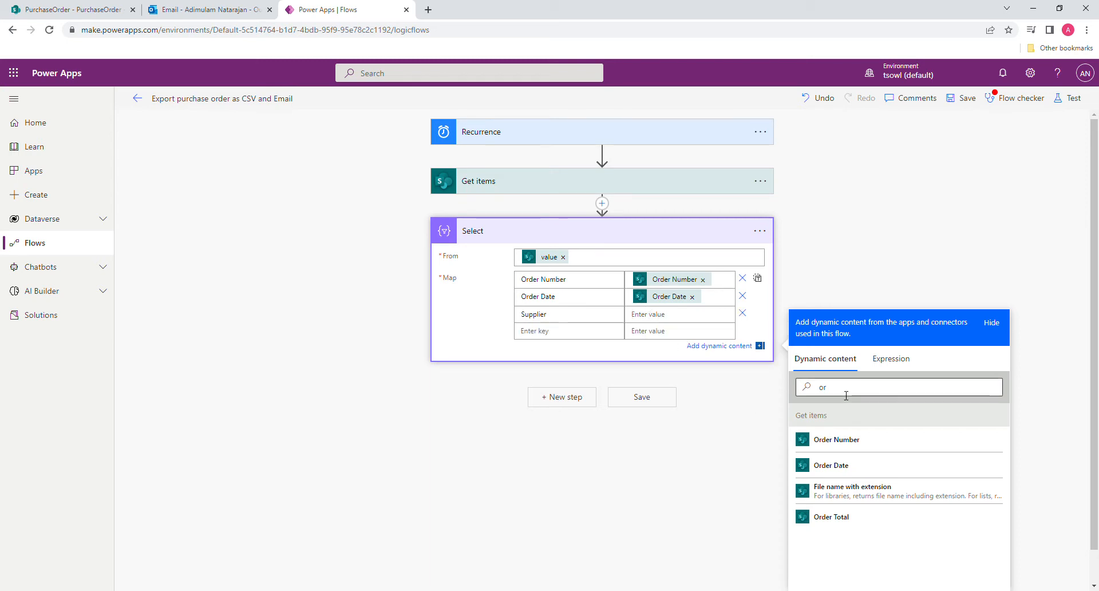
pyautogui.moveTo(837, 393); pyautogui.dragTo(802, 394)
pyautogui.write('supp')
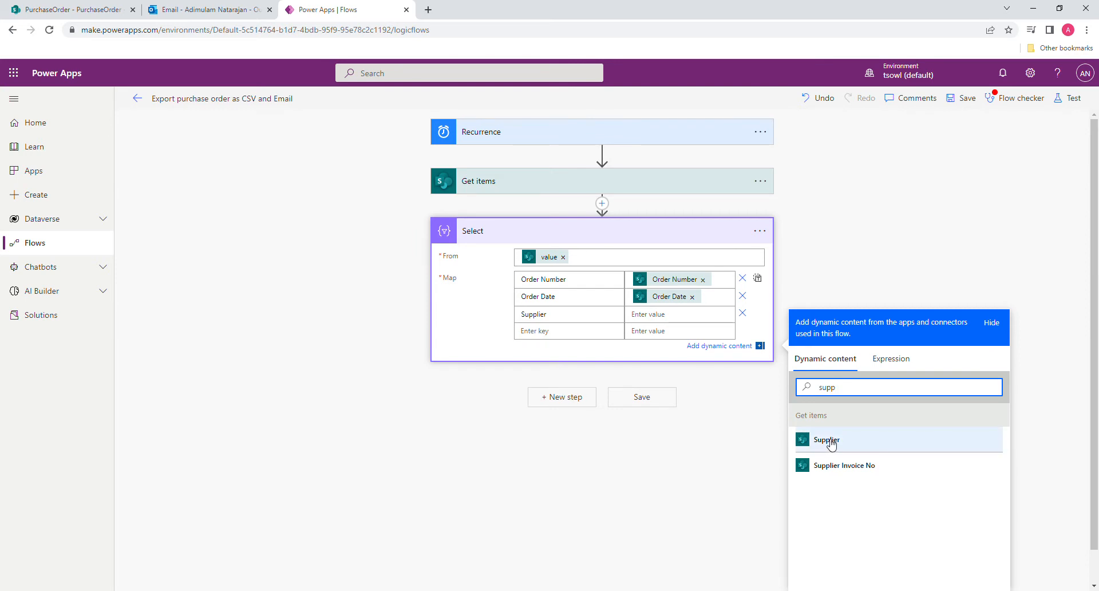
pyautogui.click(830, 441)
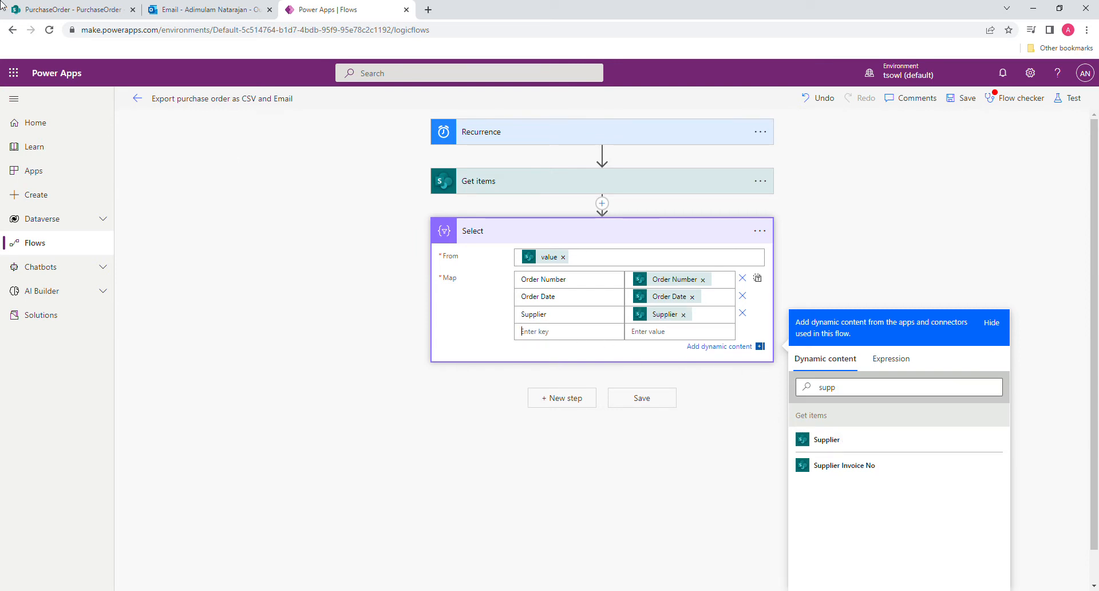
# Review the remaining SharePoint list columns and add a map row pairing the key "Status" with the Status dynamic content
pyautogui.click(56, 12)
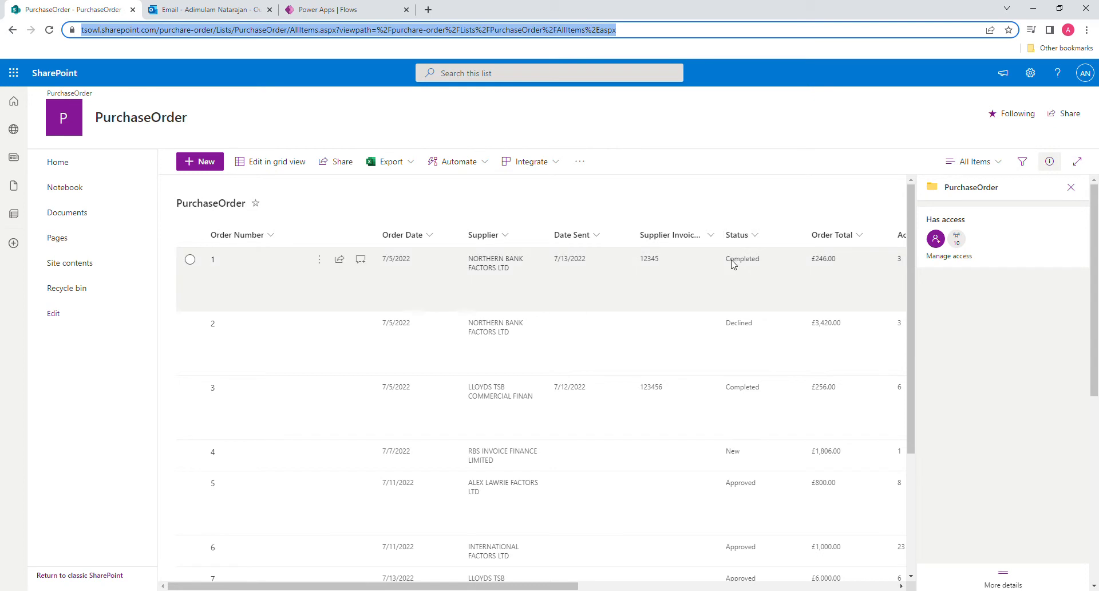
pyautogui.click(346, 12)
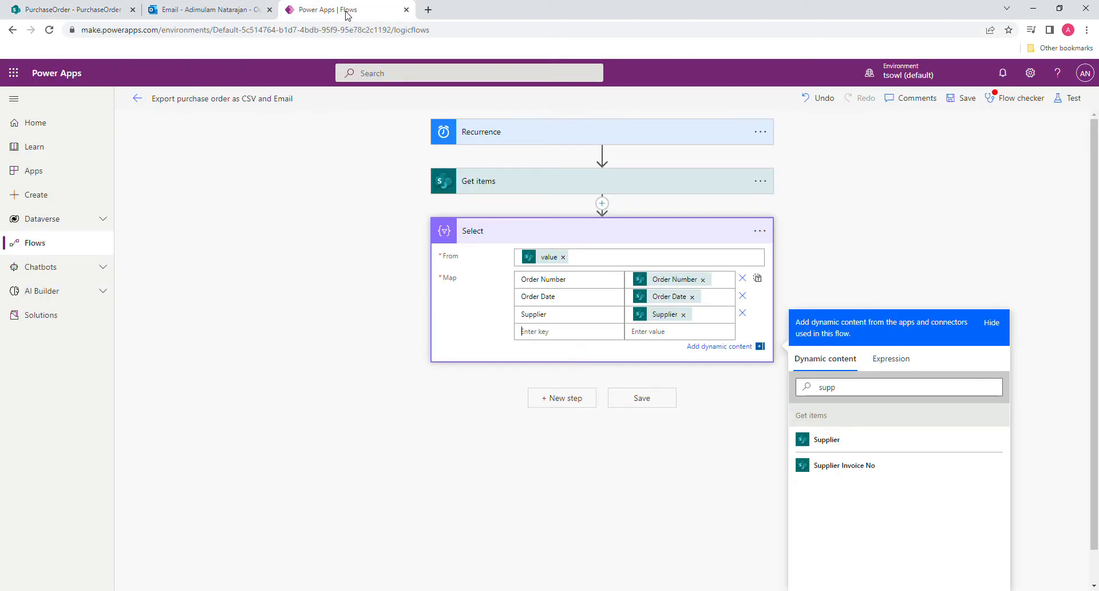
pyautogui.write('Status')
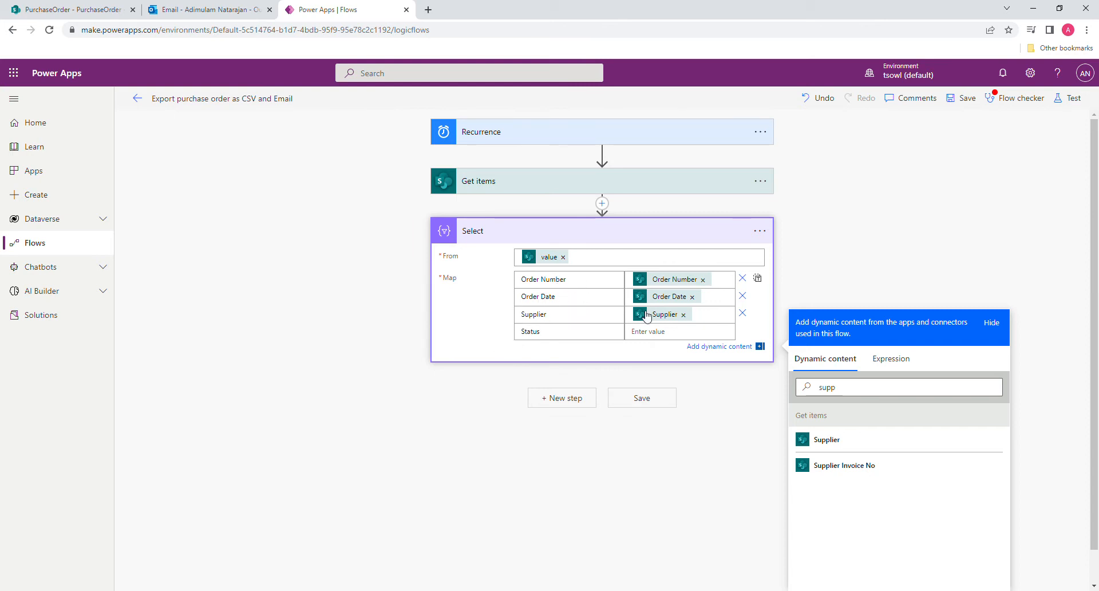
pyautogui.click(673, 333)
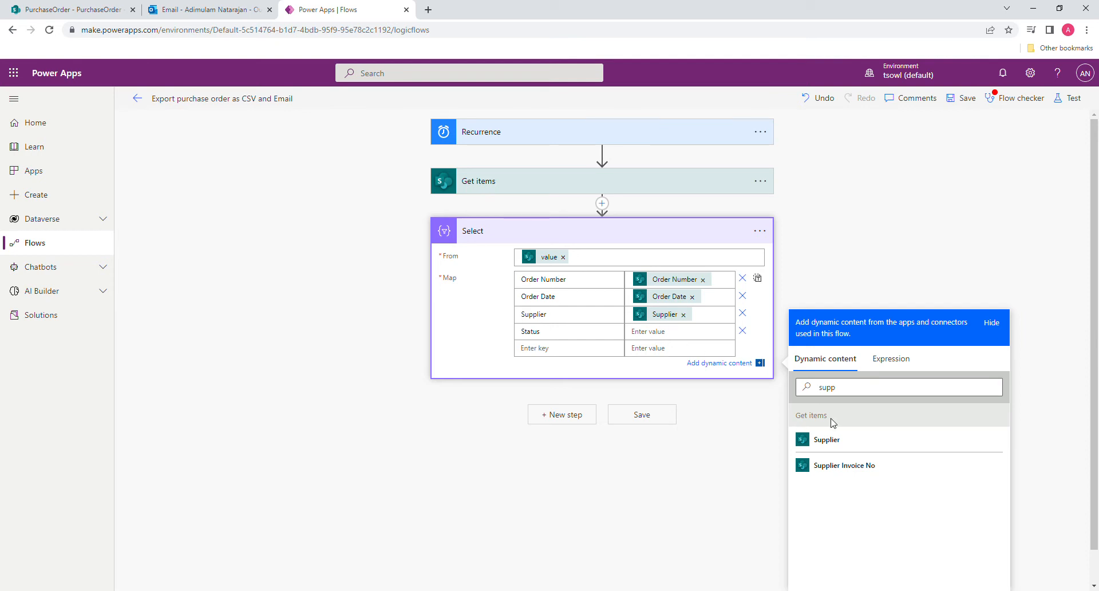
pyautogui.moveTo(838, 391); pyautogui.dragTo(792, 393)
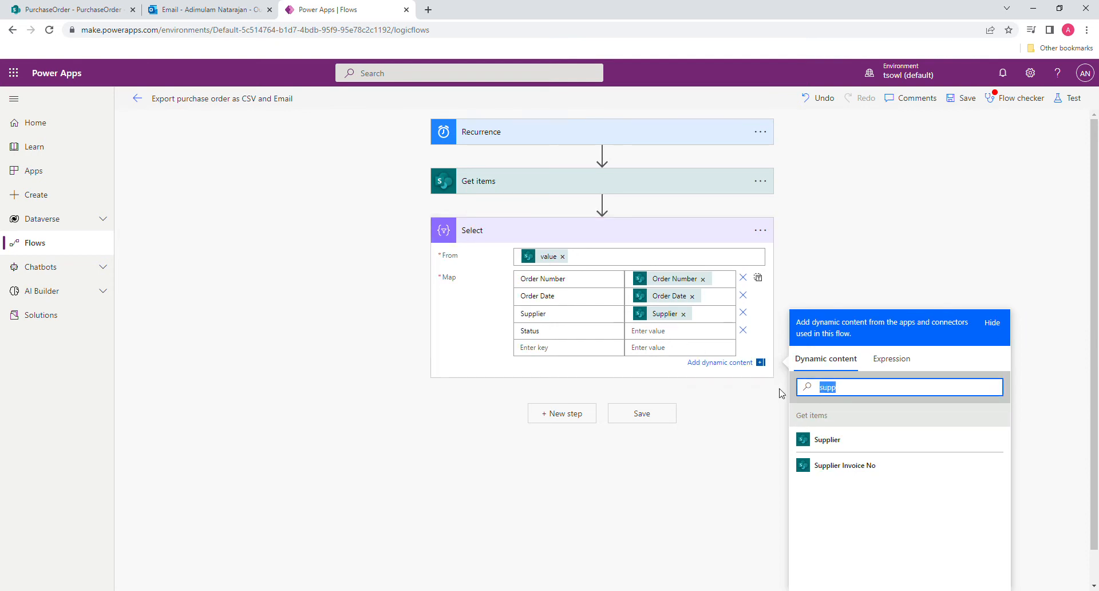
pyautogui.write('sta')
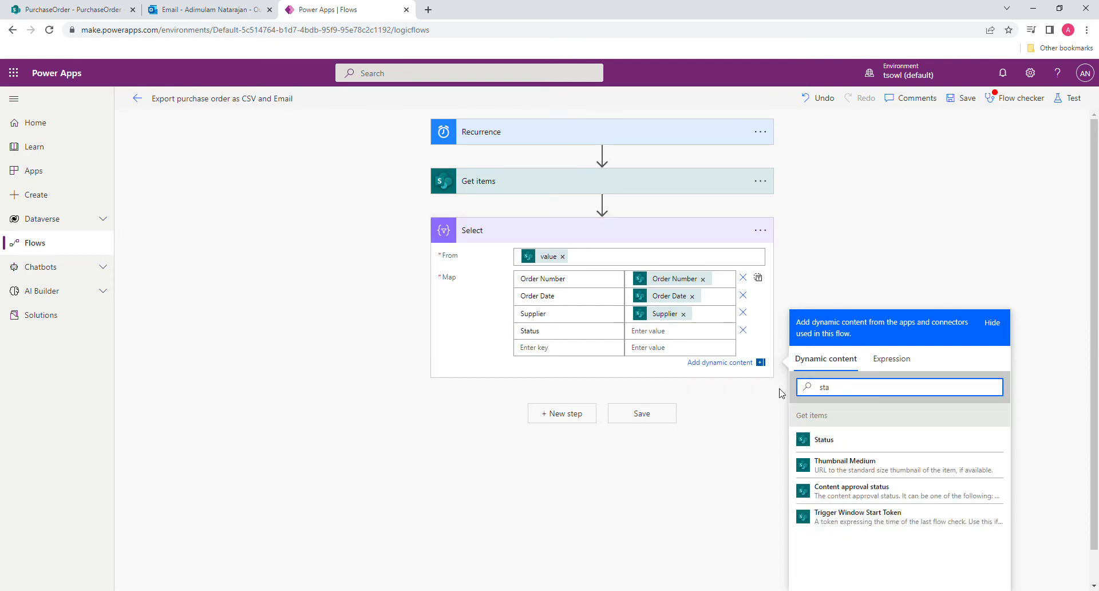
pyautogui.click(812, 442)
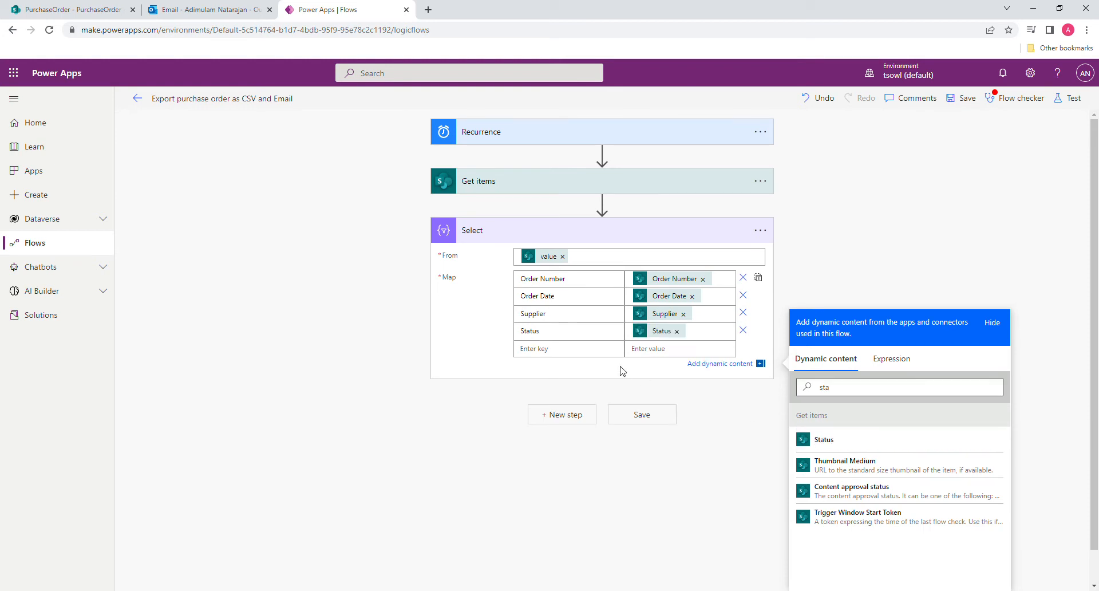
# Add a map row pairing the key "Order Total" with the Order Total dynamic content, and save the flow
pyautogui.click(585, 355)
pyautogui.write('O')
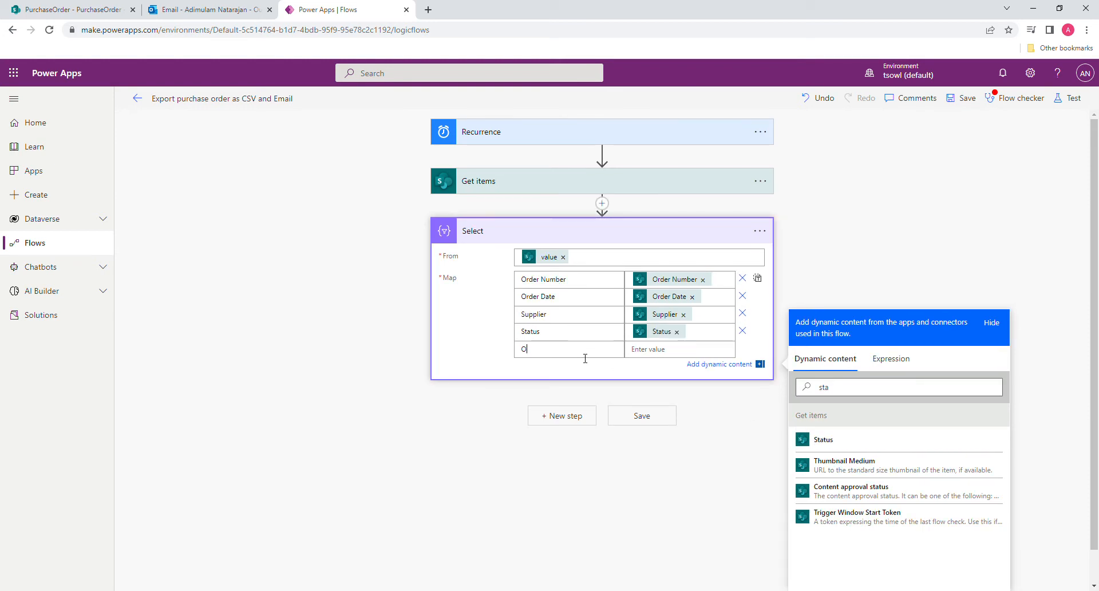
pyautogui.write('rder Total')
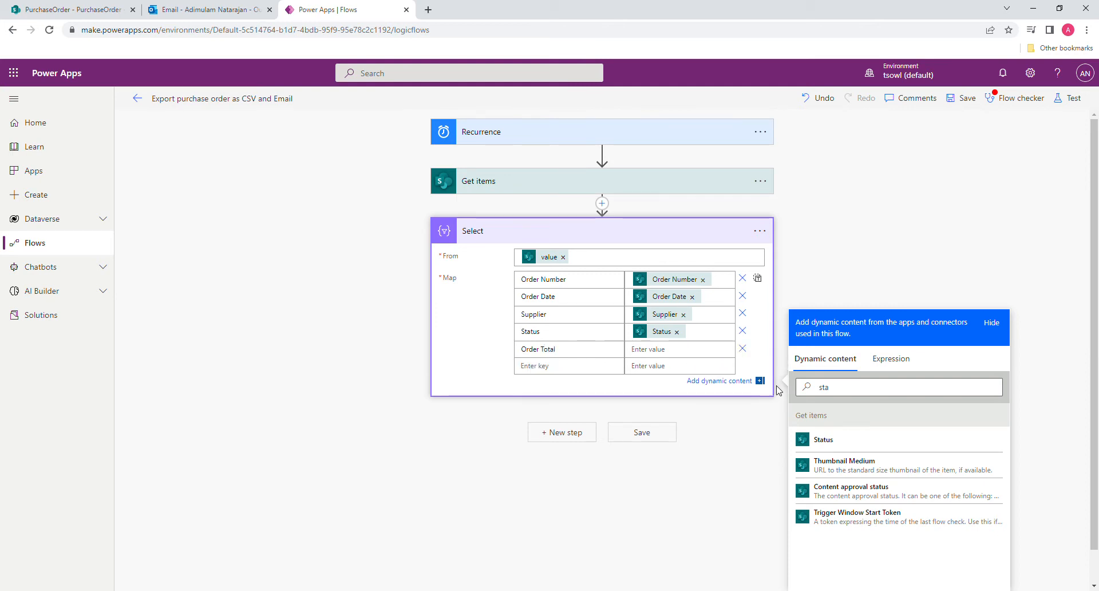
pyautogui.click(851, 395)
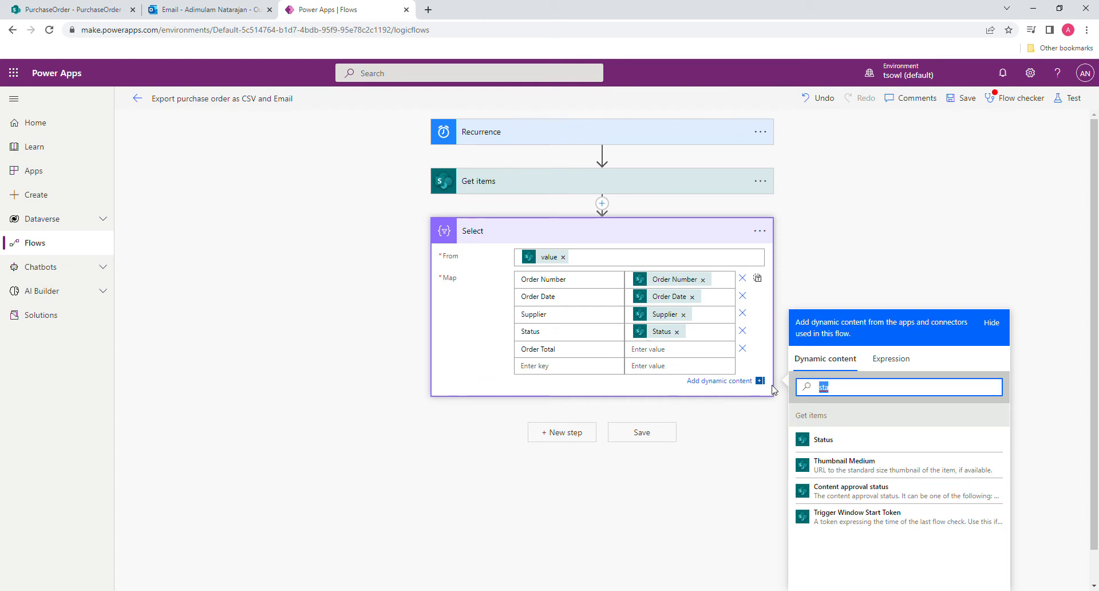
pyautogui.write('od')
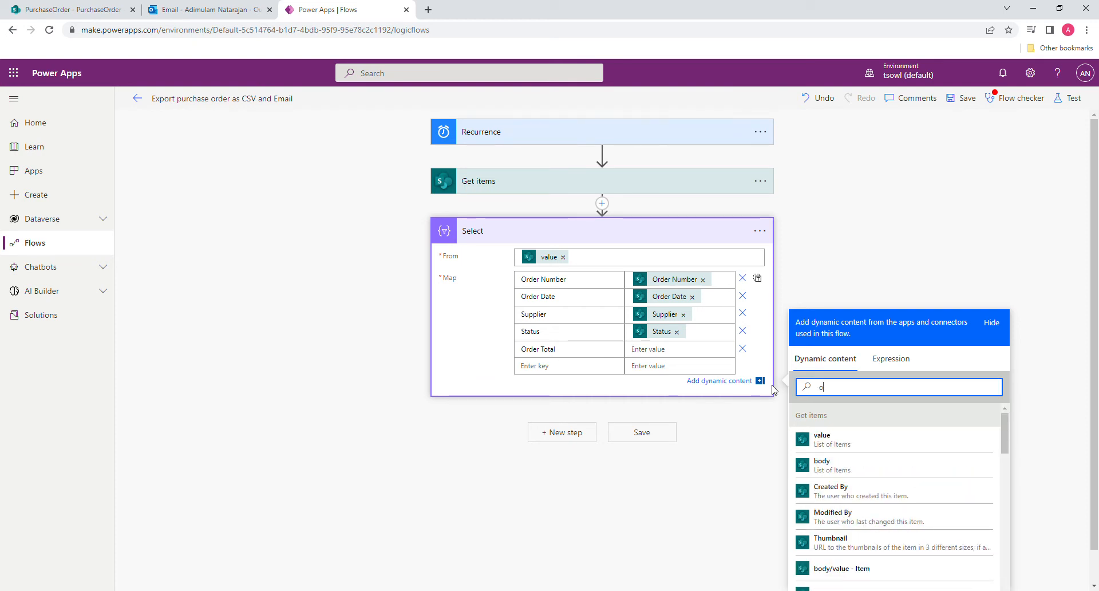
pyautogui.write('rder')
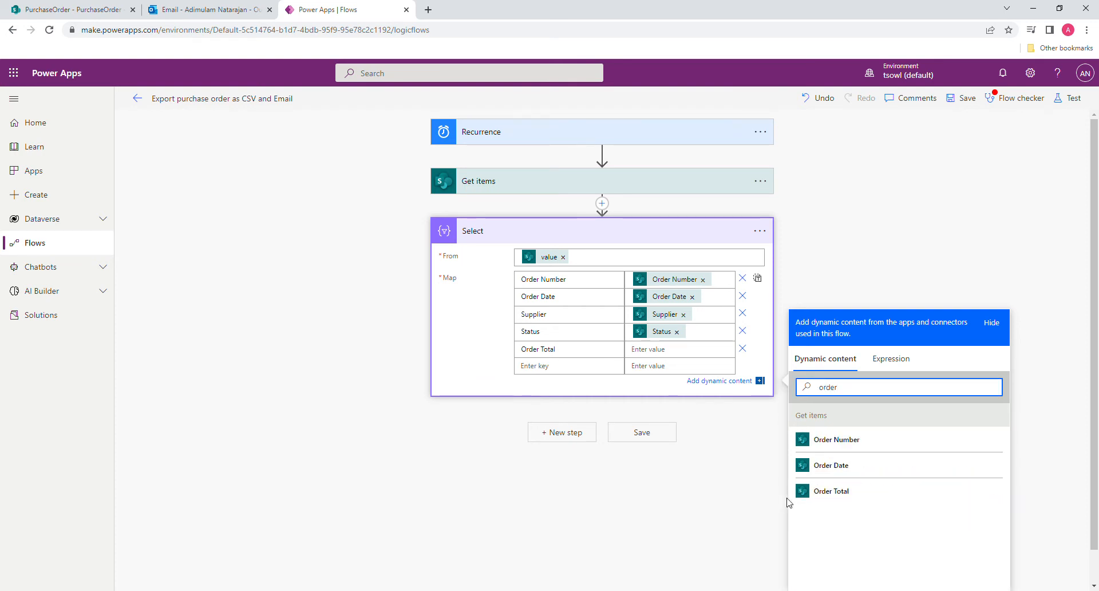
pyautogui.click(819, 491)
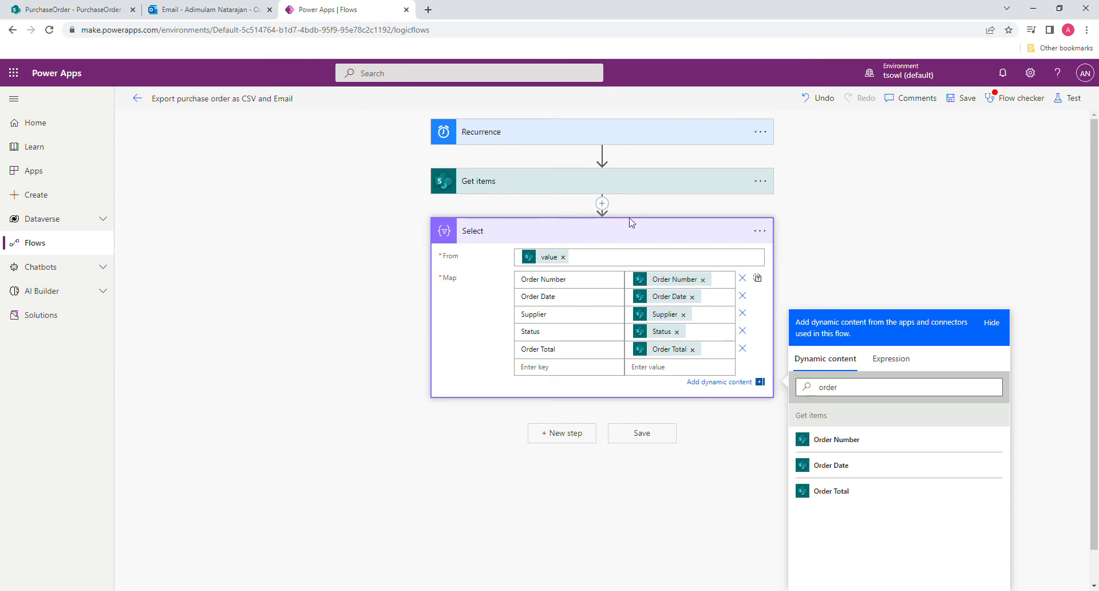
pyautogui.click(642, 434)
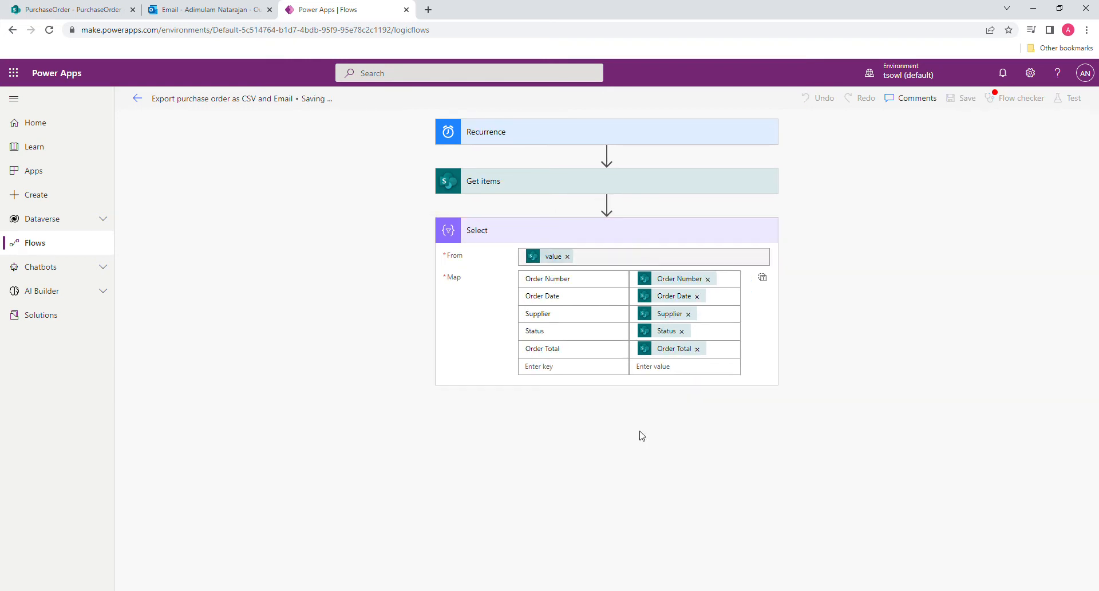
pyautogui.click(633, 236)
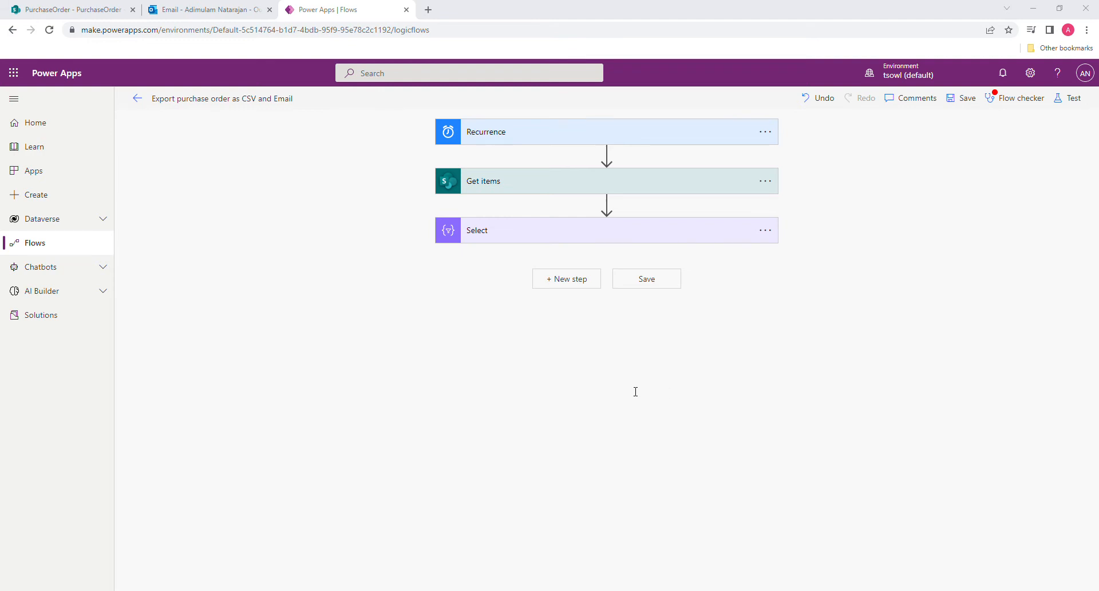
# Add a Create CSV table data operation after the Select action
pyautogui.click(555, 283)
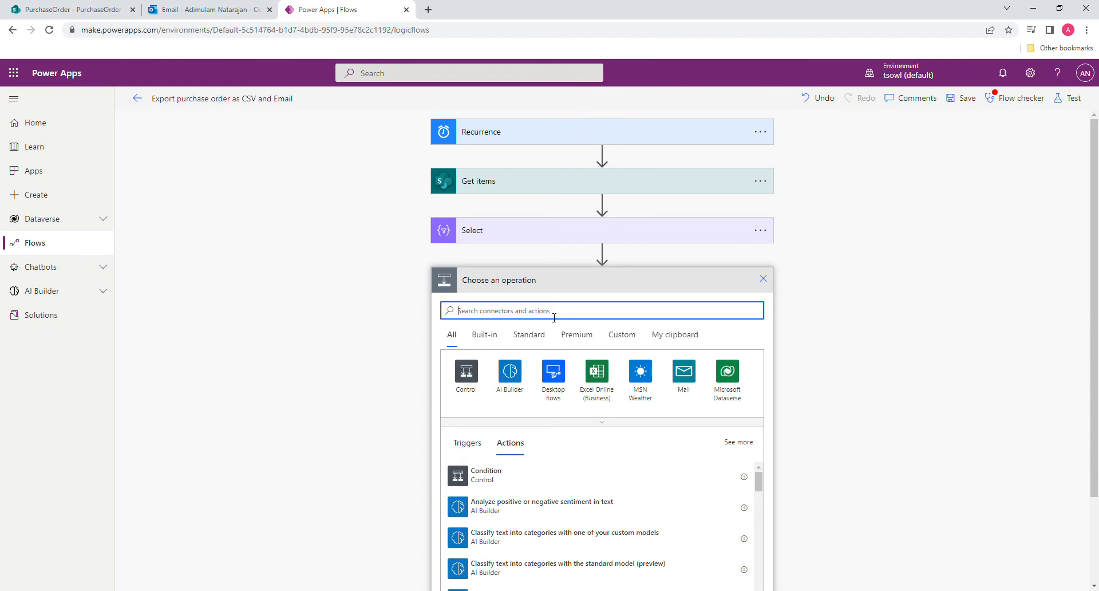
pyautogui.write('create')
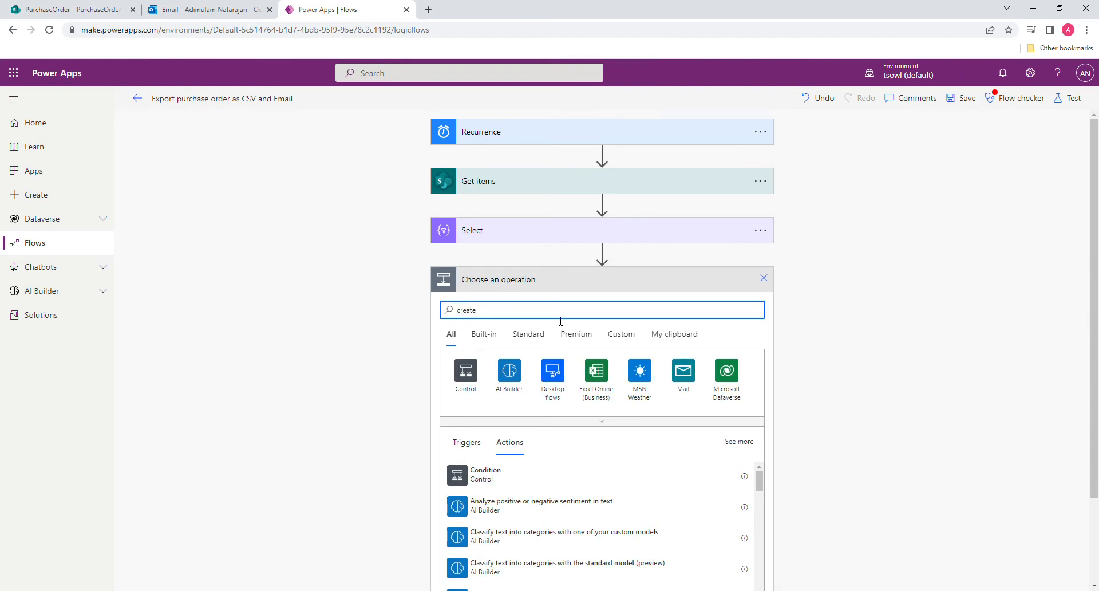
pyautogui.write(' csv')
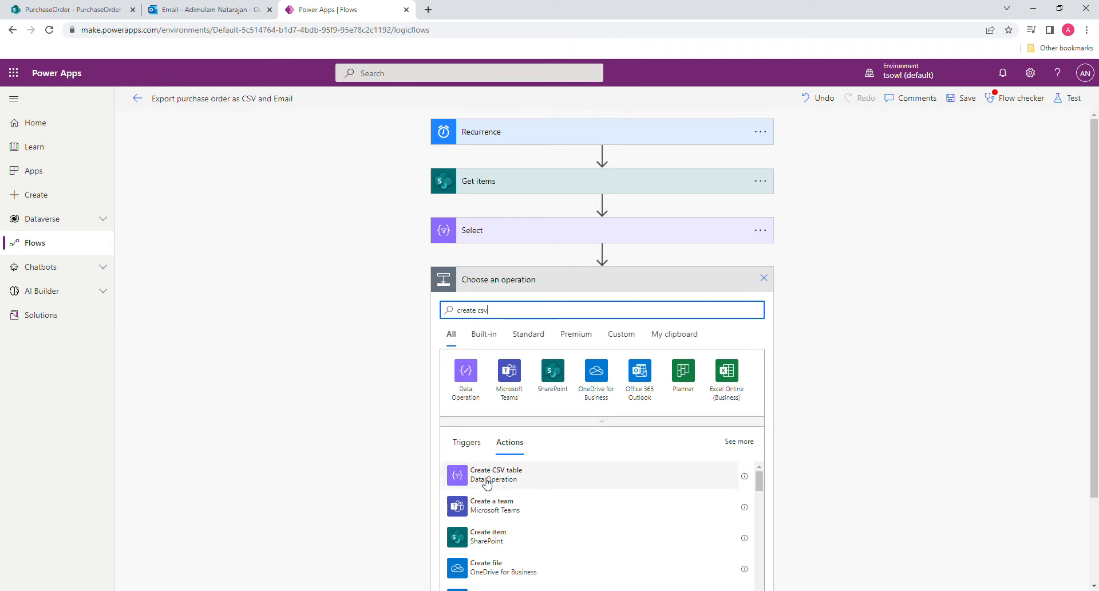
pyautogui.click(486, 480)
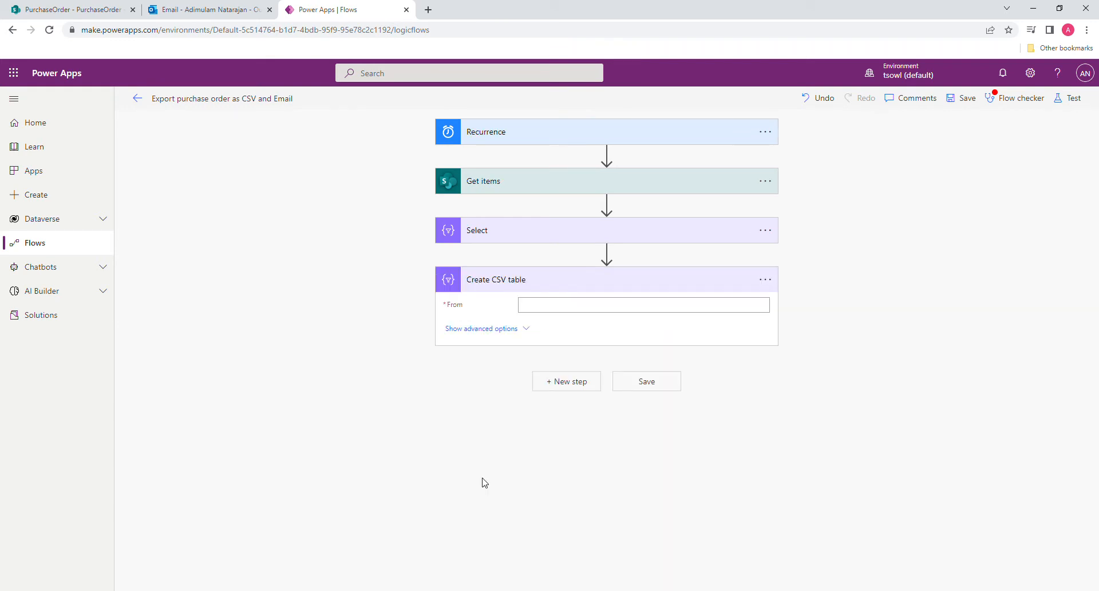
# Set the Create CSV table action's From input to the Select action's Output, and save the flow
pyautogui.click(552, 306)
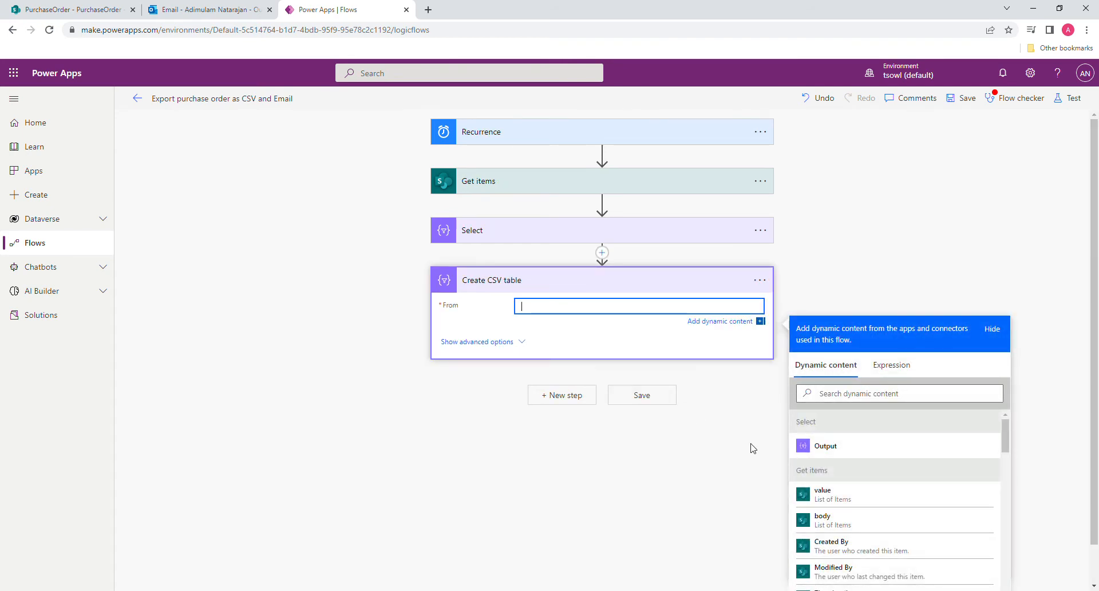
pyautogui.click(824, 446)
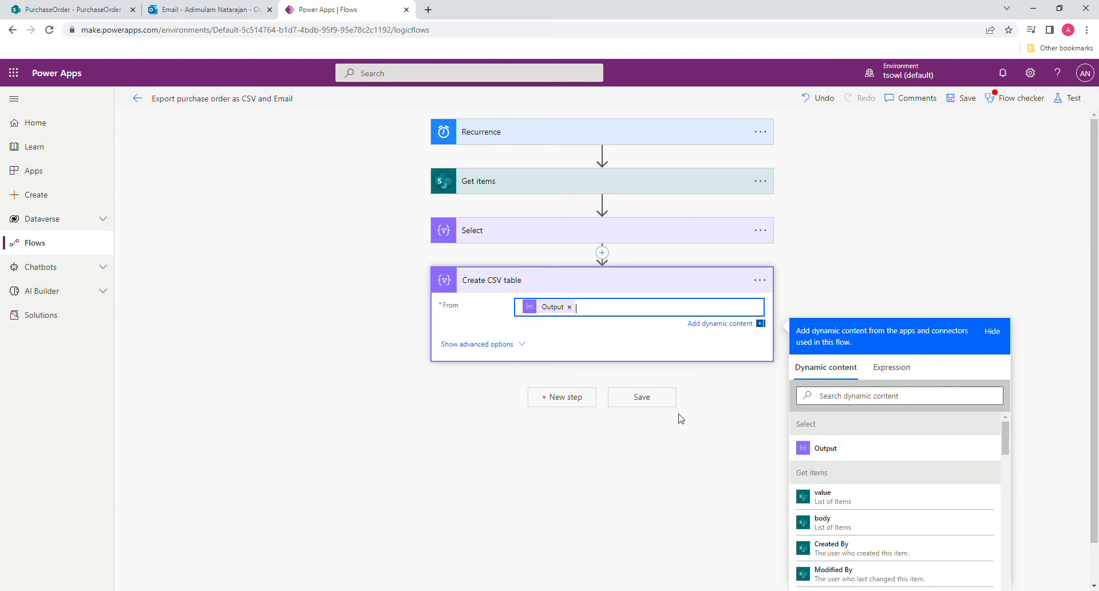
pyautogui.click(642, 401)
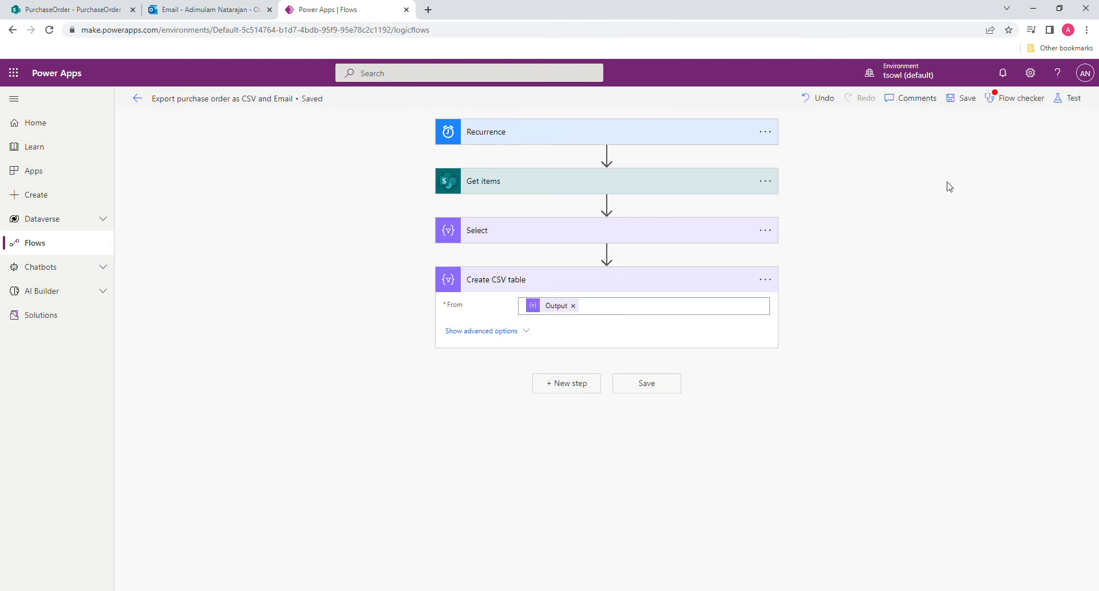
pyautogui.click(670, 285)
pyautogui.click(659, 286)
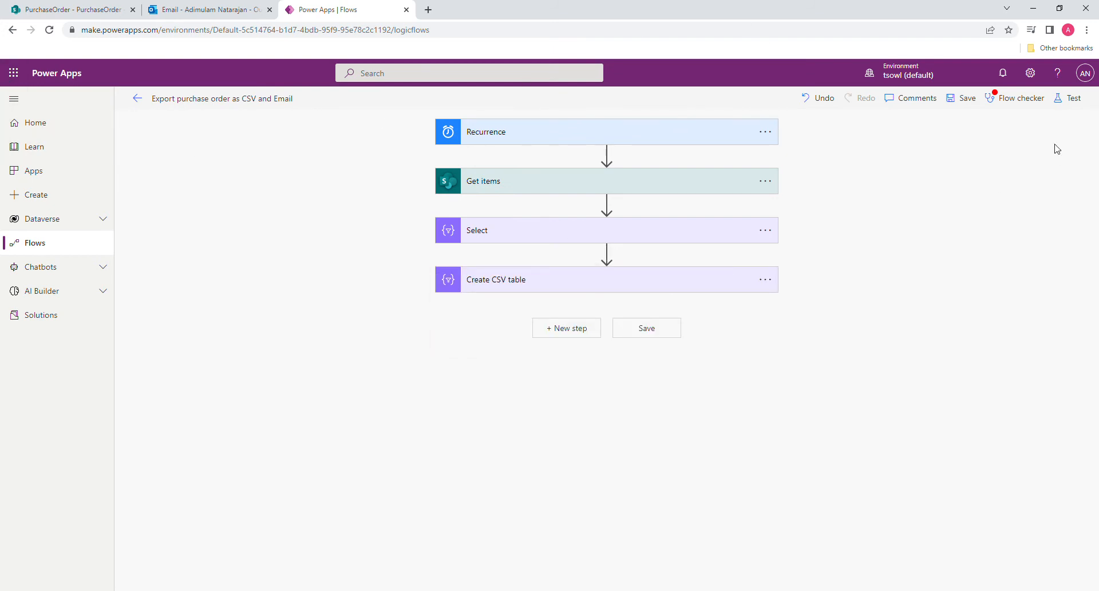
# Test the flow manually and open the results of the run
pyautogui.click(1078, 102)
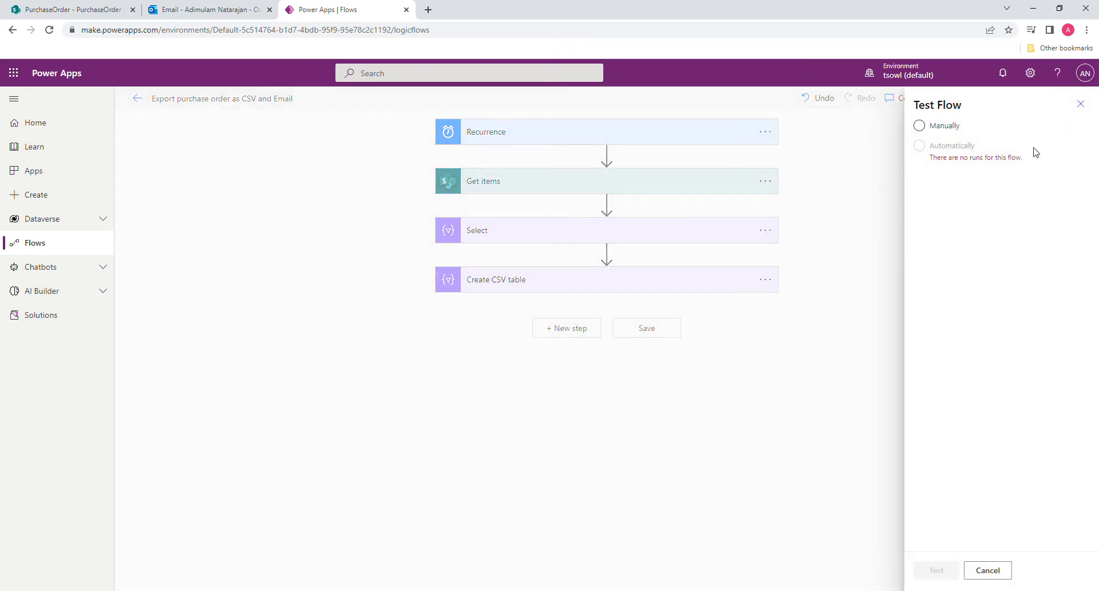
pyautogui.click(930, 128)
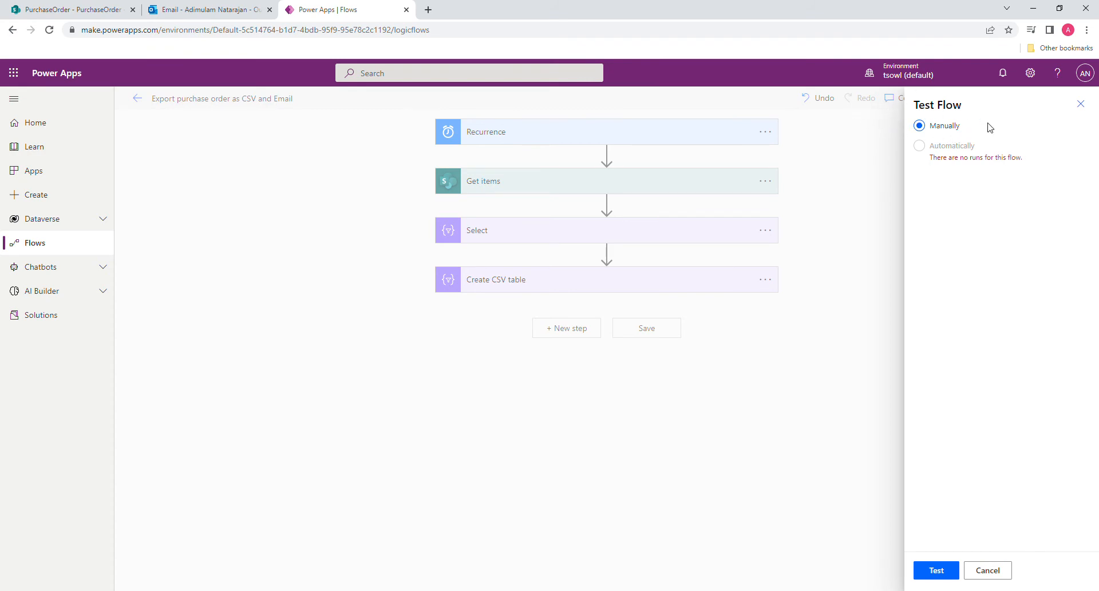
pyautogui.click(940, 574)
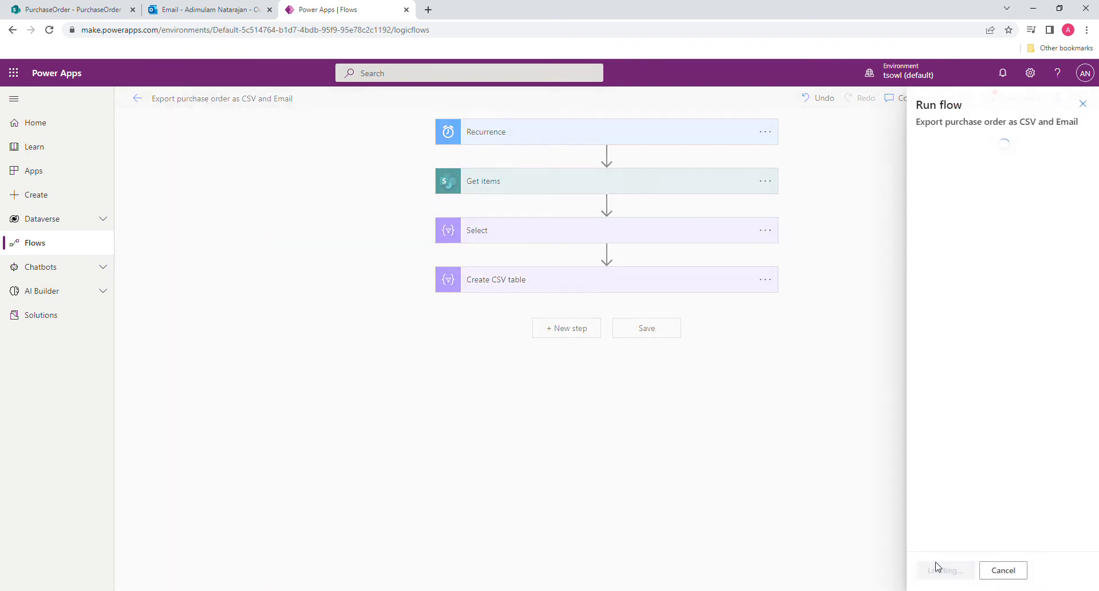
pyautogui.click(942, 574)
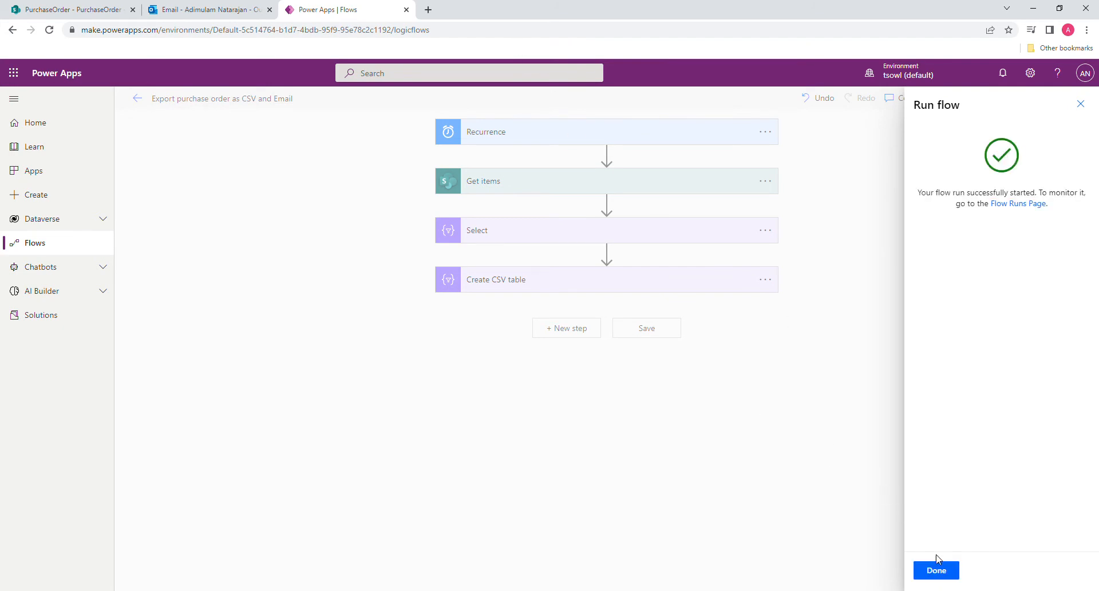
pyautogui.click(943, 571)
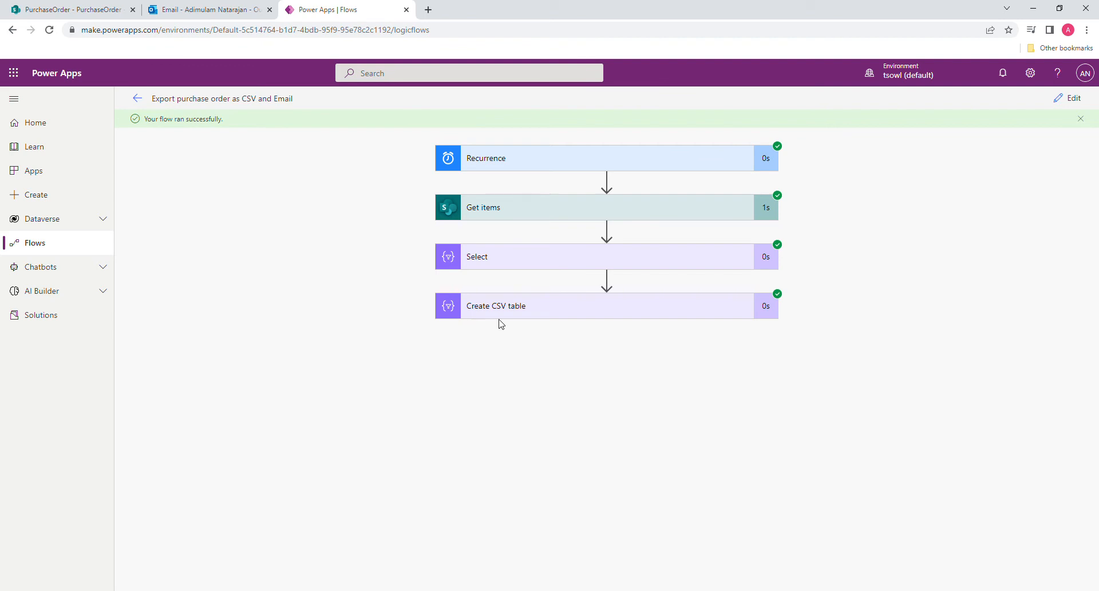
# Examine the Select action's run inputs and compare them with the mapped purchase order fields in its output body
pyautogui.click(560, 266)
pyautogui.scroll(-1, 561, 344)
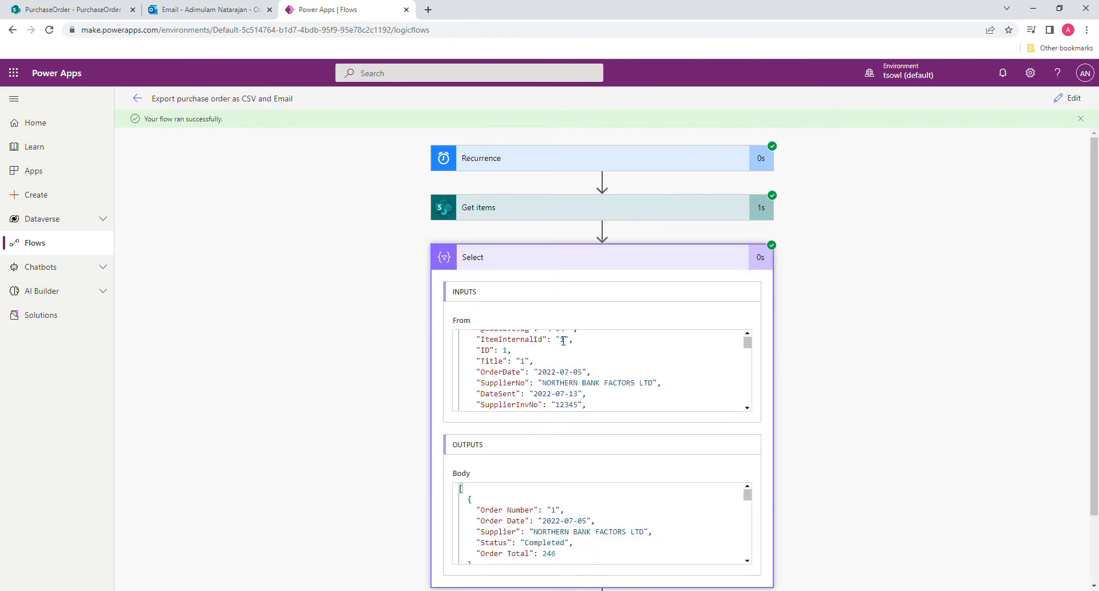
pyautogui.scroll(1, 565, 347)
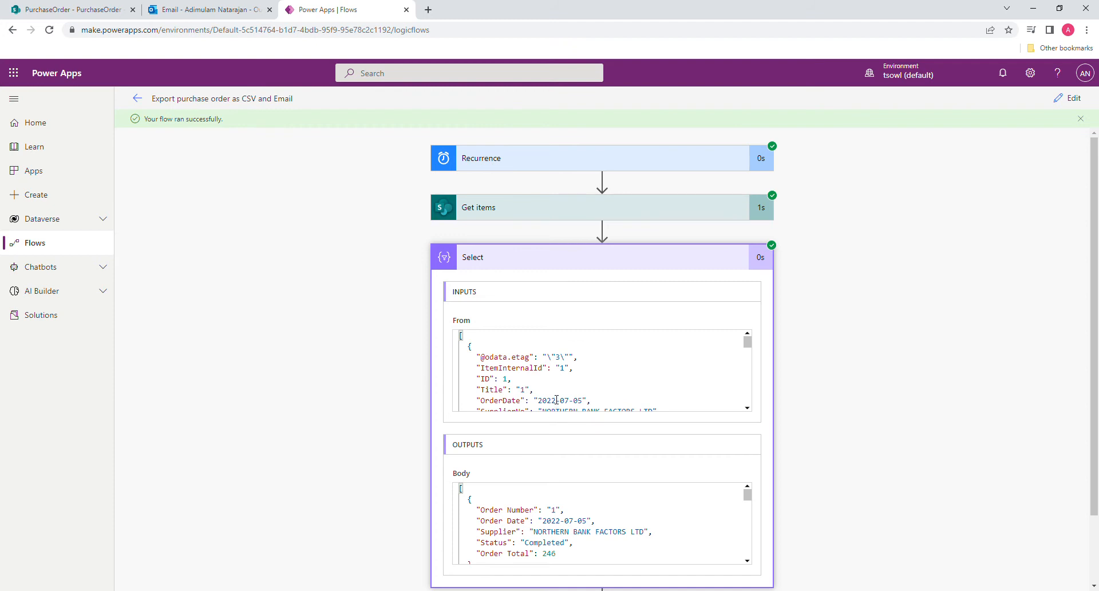
pyautogui.scroll(-3, 557, 399)
pyautogui.scroll(-4, 554, 487)
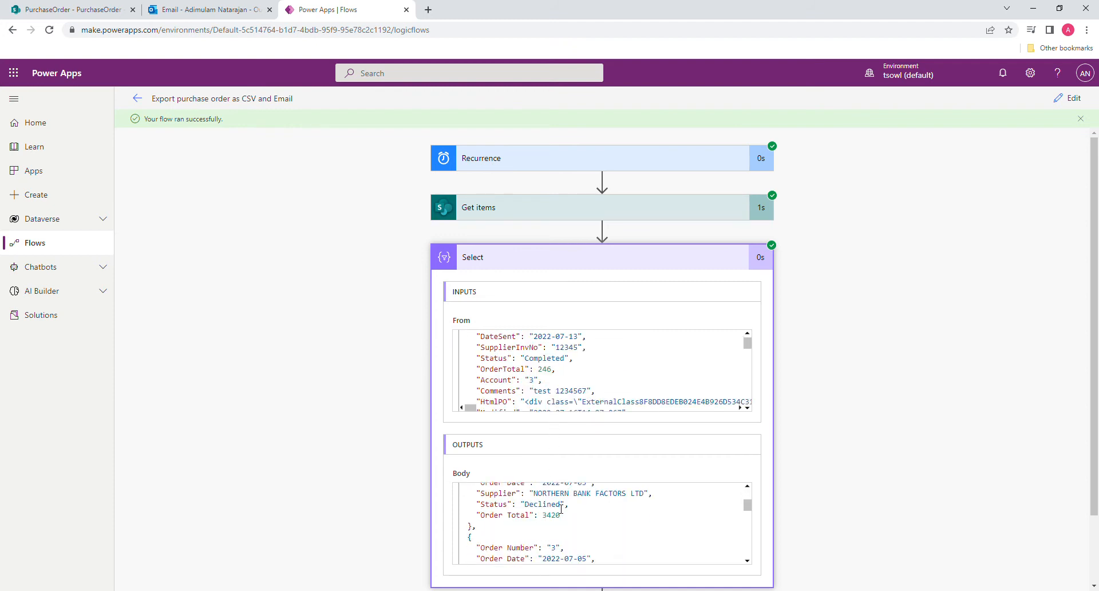
pyautogui.scroll(4, 561, 509)
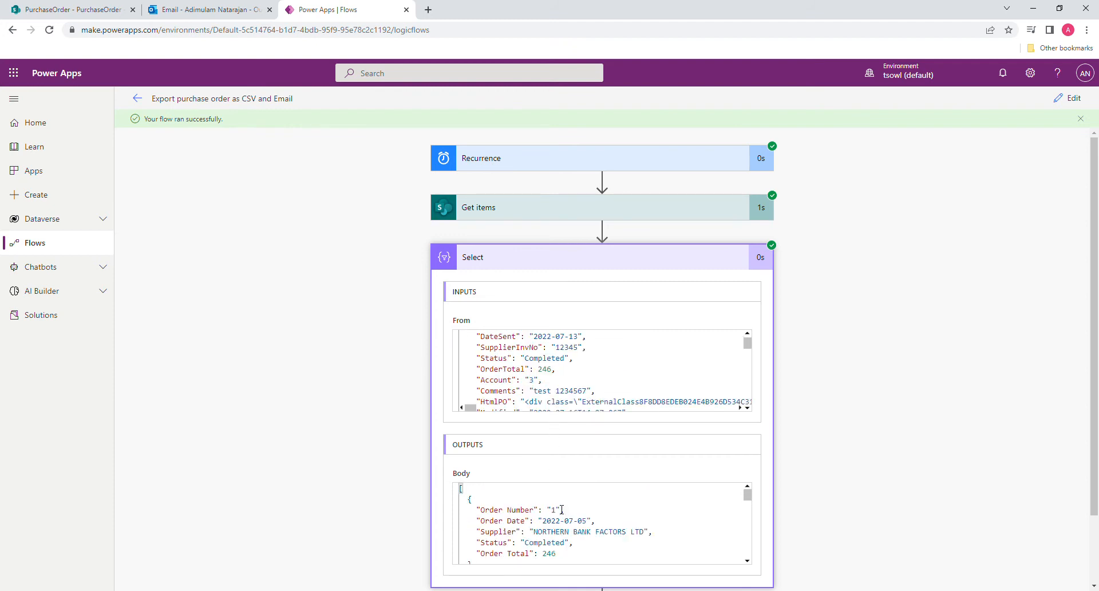
pyautogui.scroll(-1, 541, 520)
pyautogui.scroll(-5, 541, 521)
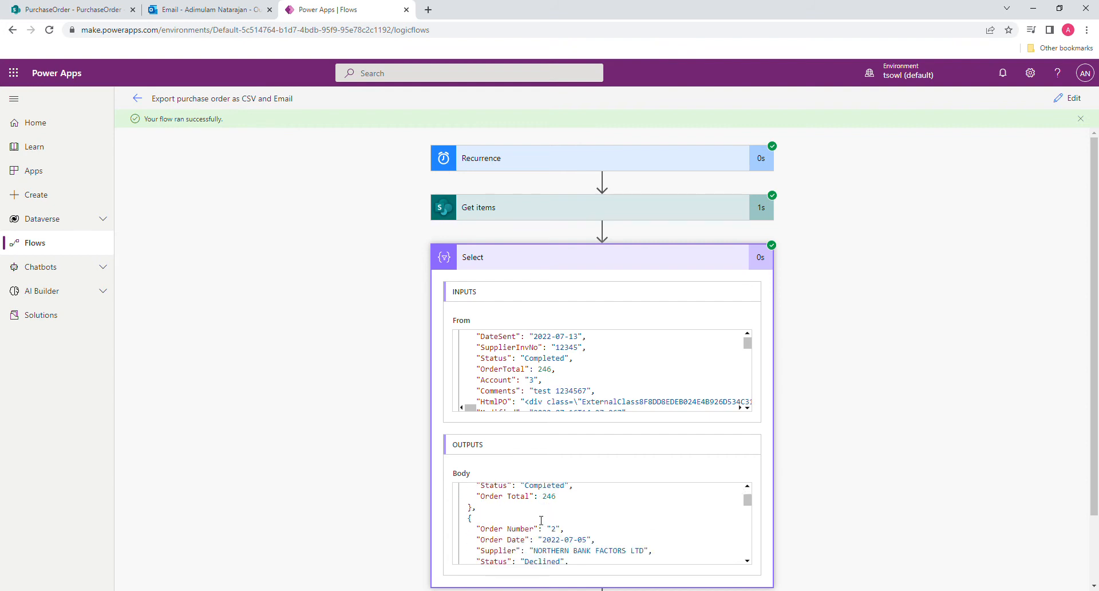
pyautogui.scroll(-5, 541, 521)
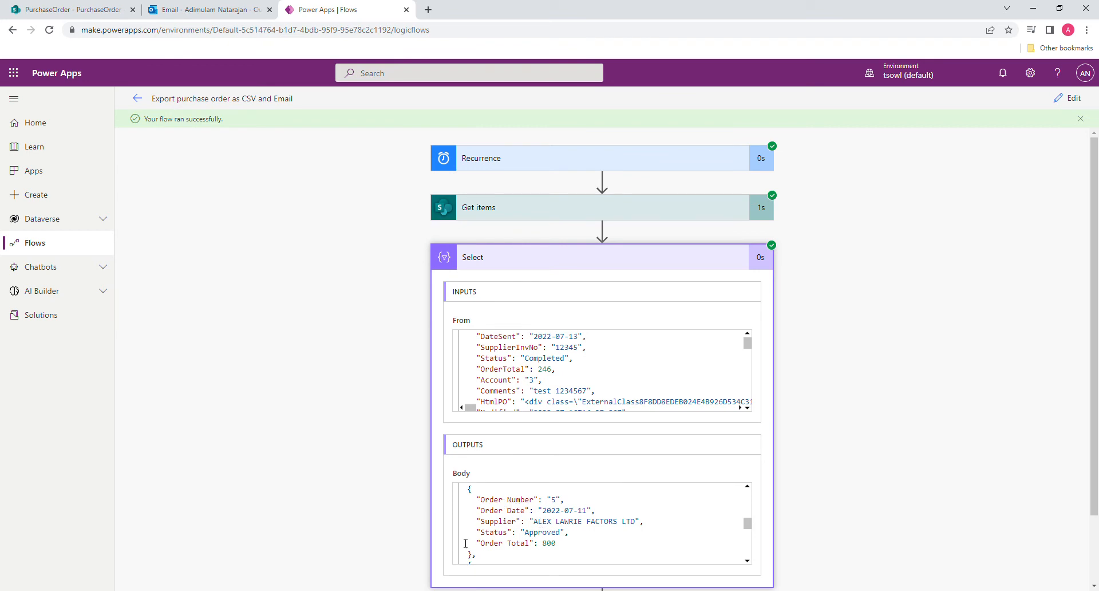
pyautogui.scroll(-3, 524, 546)
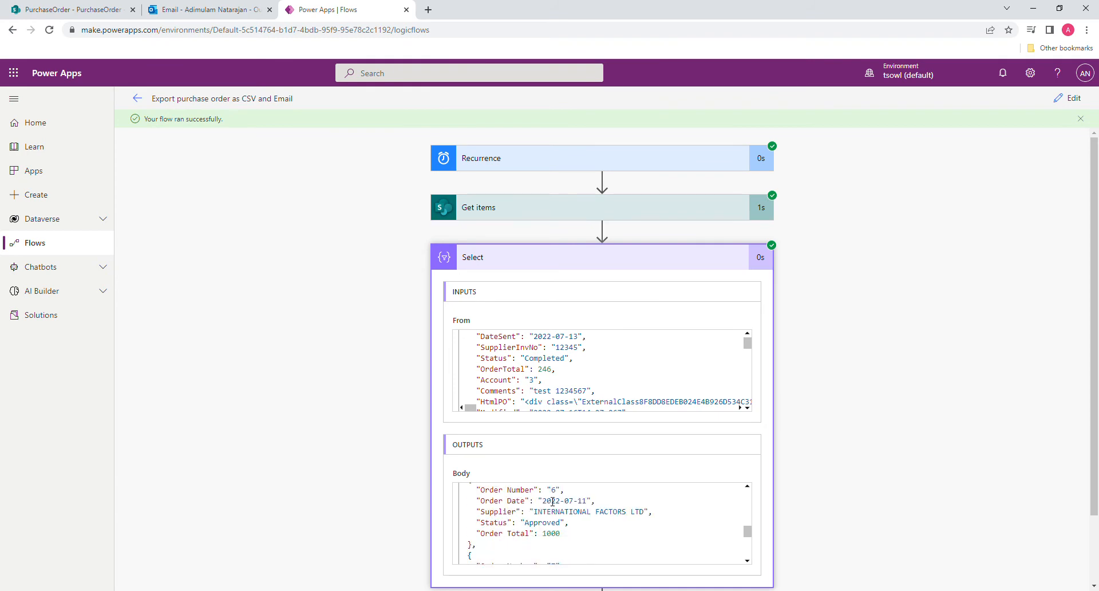
pyautogui.scroll(-3, 553, 502)
pyautogui.scroll(-5, 553, 503)
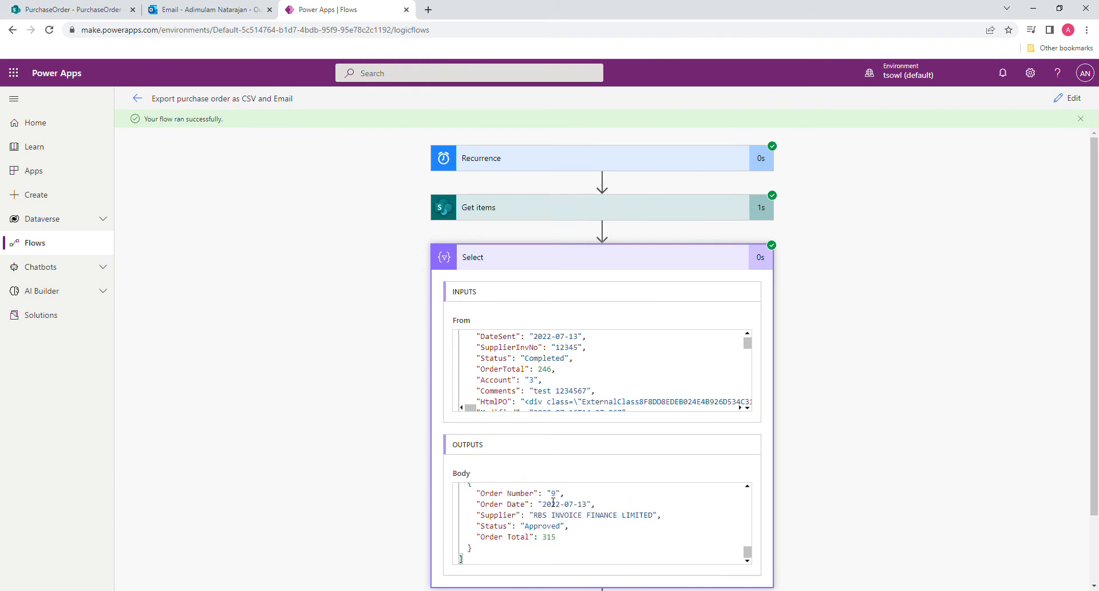
pyautogui.scroll(15, 553, 502)
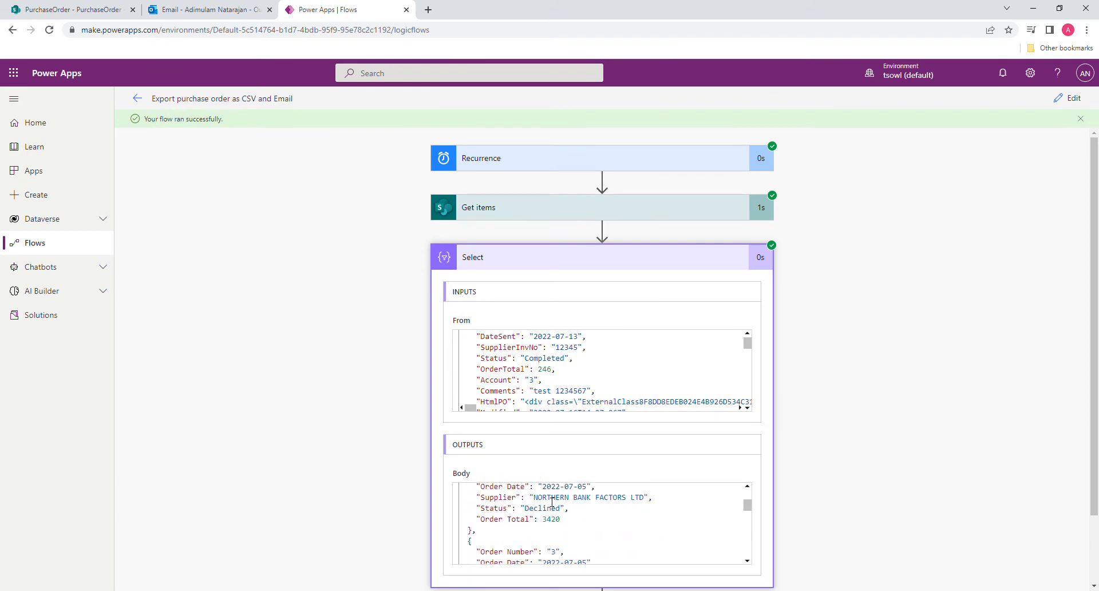
pyautogui.click(591, 259)
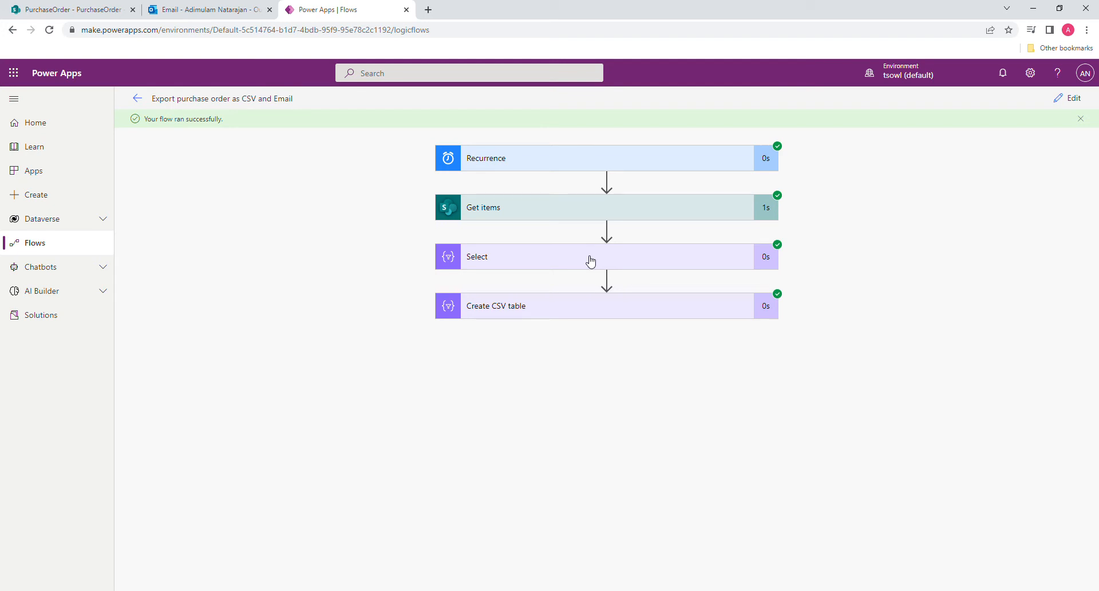
# Examine the Create CSV table action's run inputs and the comma-separated rows in its output body
pyautogui.click(584, 302)
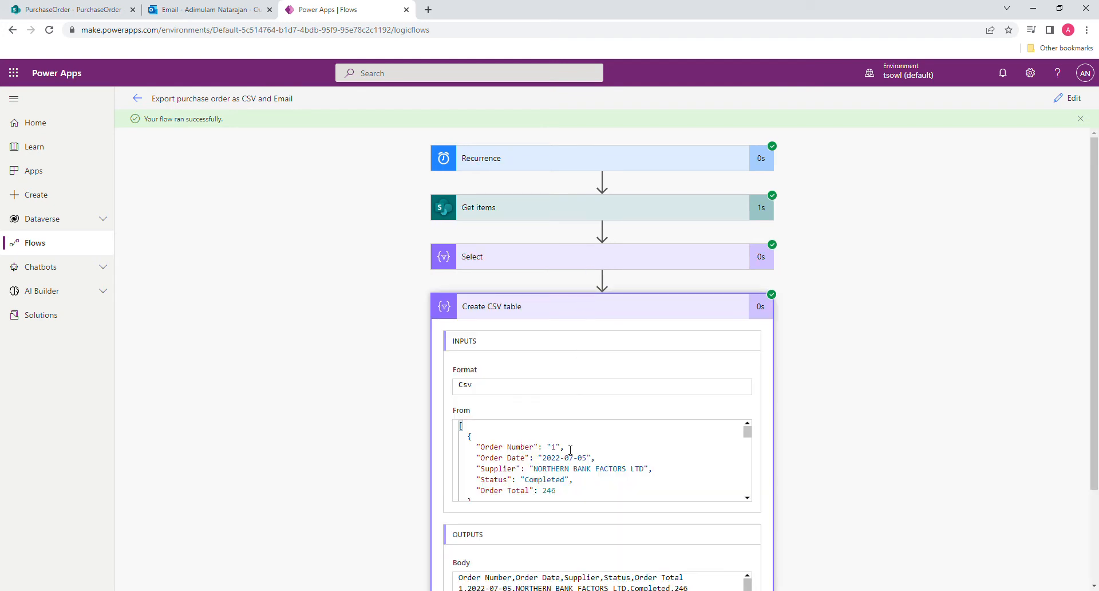
pyautogui.scroll(-2, 573, 458)
pyautogui.scroll(-2, 551, 473)
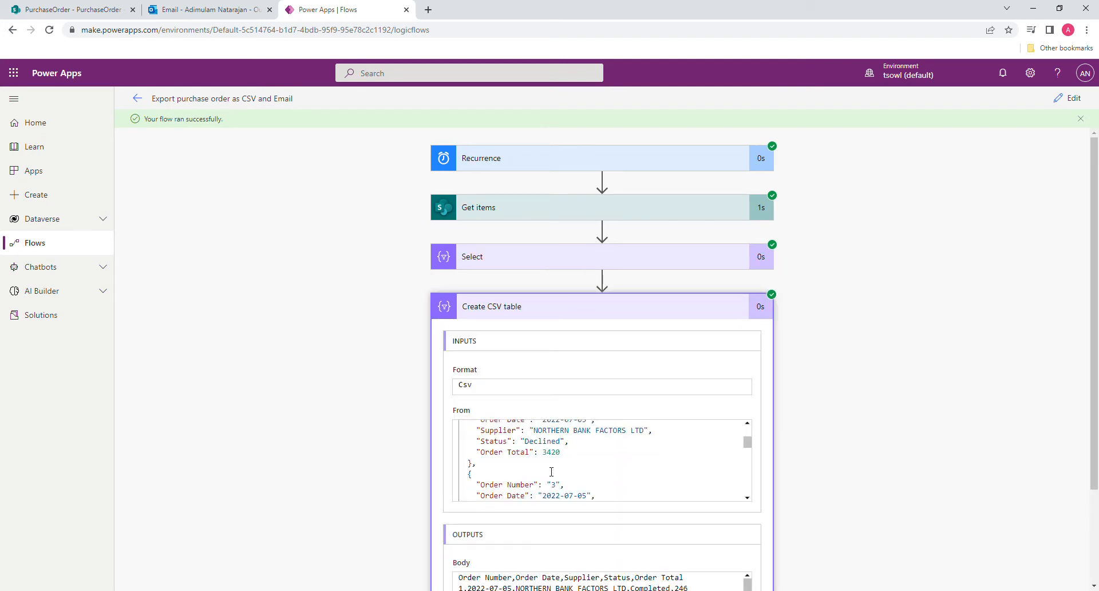
pyautogui.scroll(-3, 552, 471)
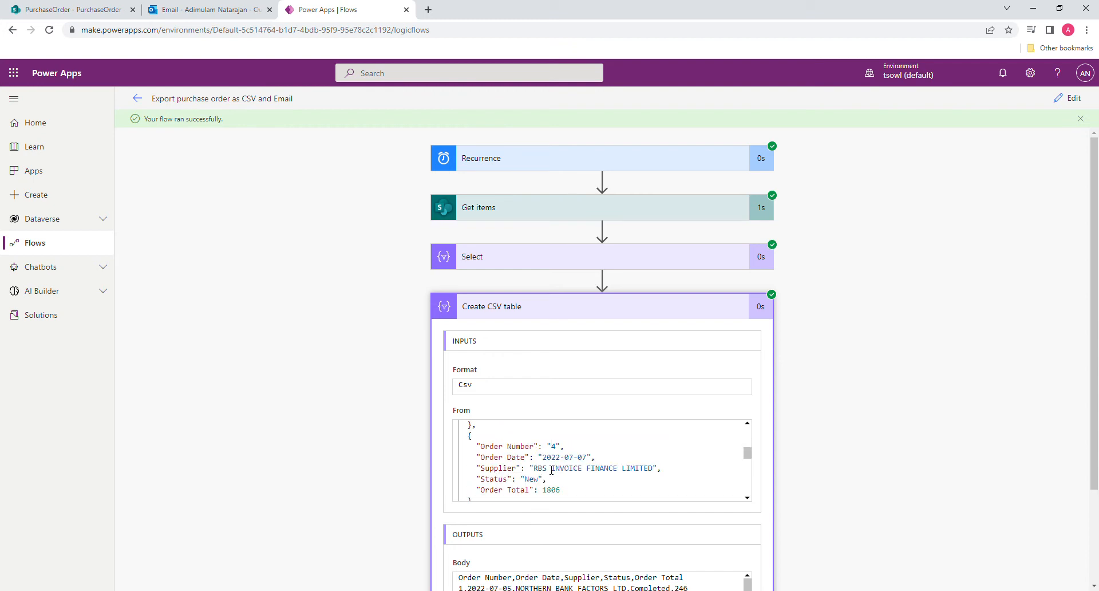
pyautogui.scroll(-2, 559, 529)
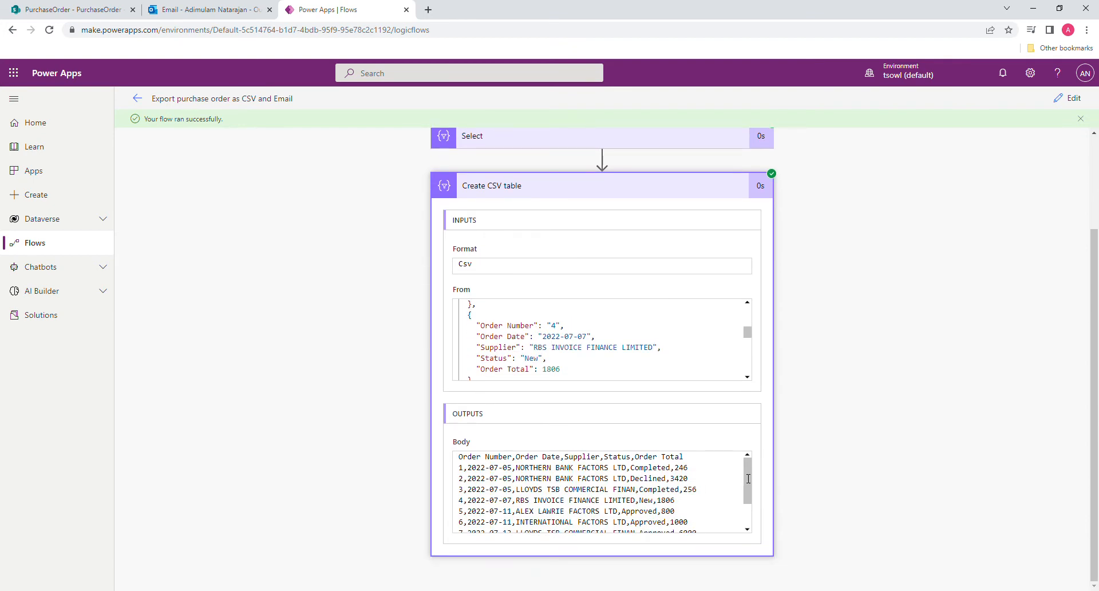
# Review the remaining rows of the Create CSV table action's output body and collapse the action
pyautogui.scroll(-2, 748, 489)
pyautogui.moveTo(752, 486); pyautogui.dragTo(751, 453)
pyautogui.click(609, 191)
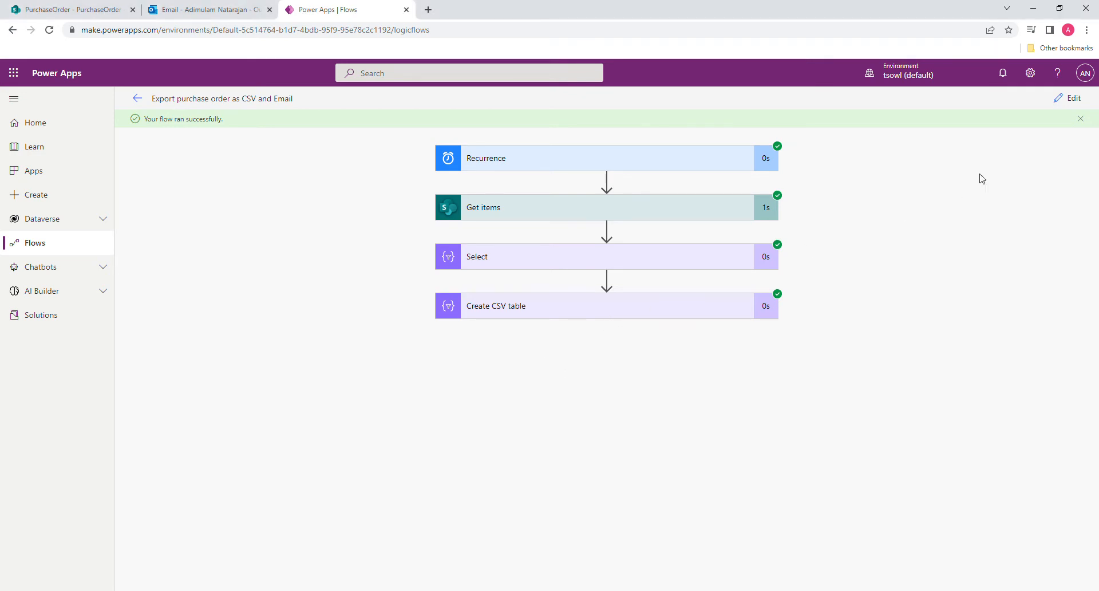
# Return to editing the flow and add an Office 365 Outlook Send an email (V2) action after Create CSV table
pyautogui.click(1068, 102)
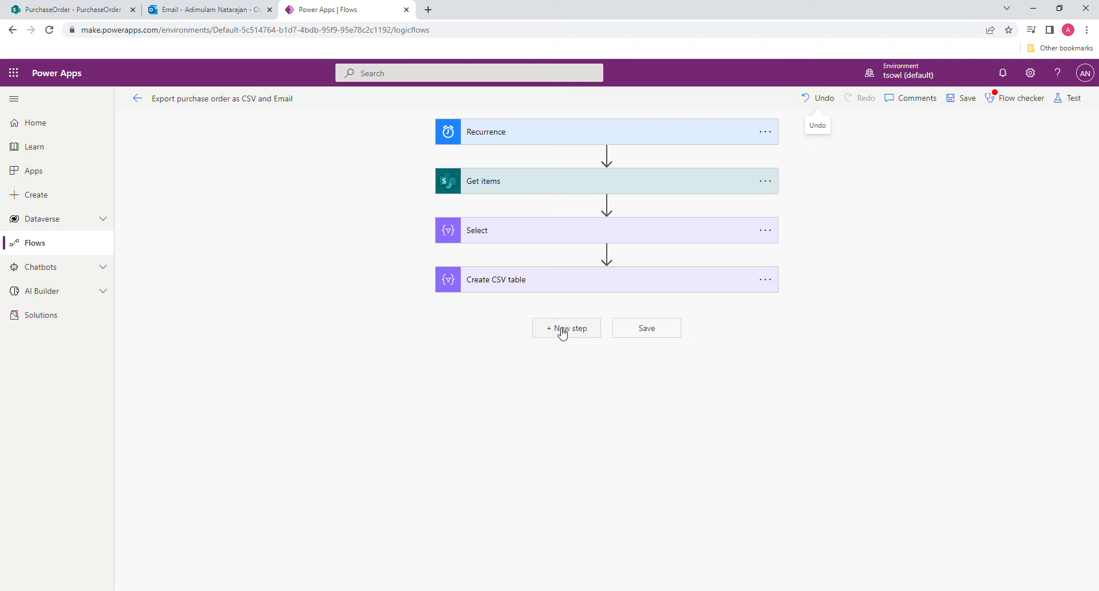
pyautogui.click(563, 331)
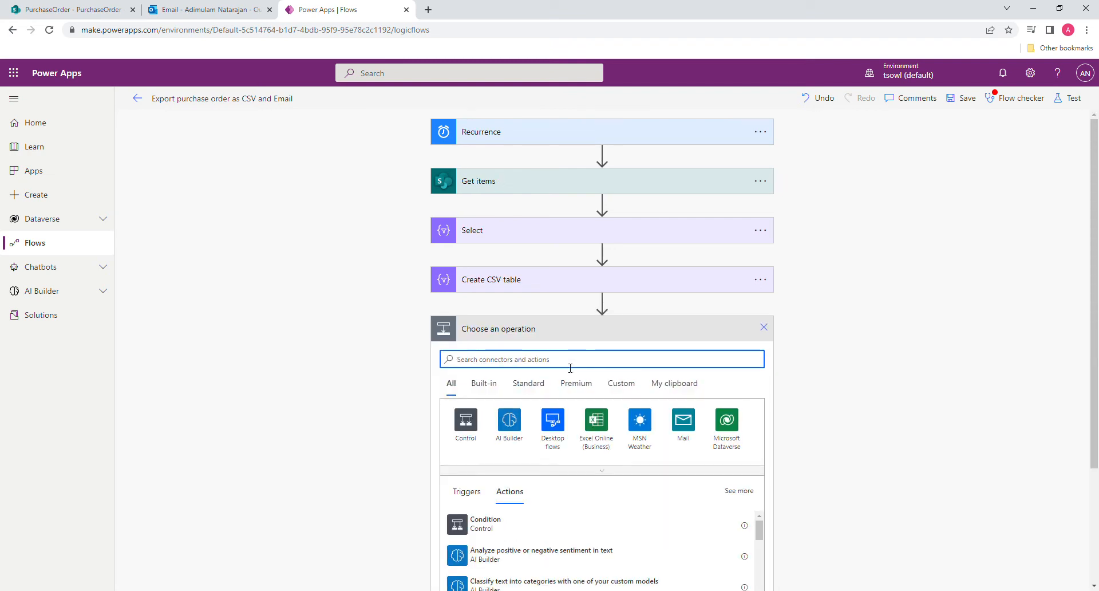
pyautogui.write('send e')
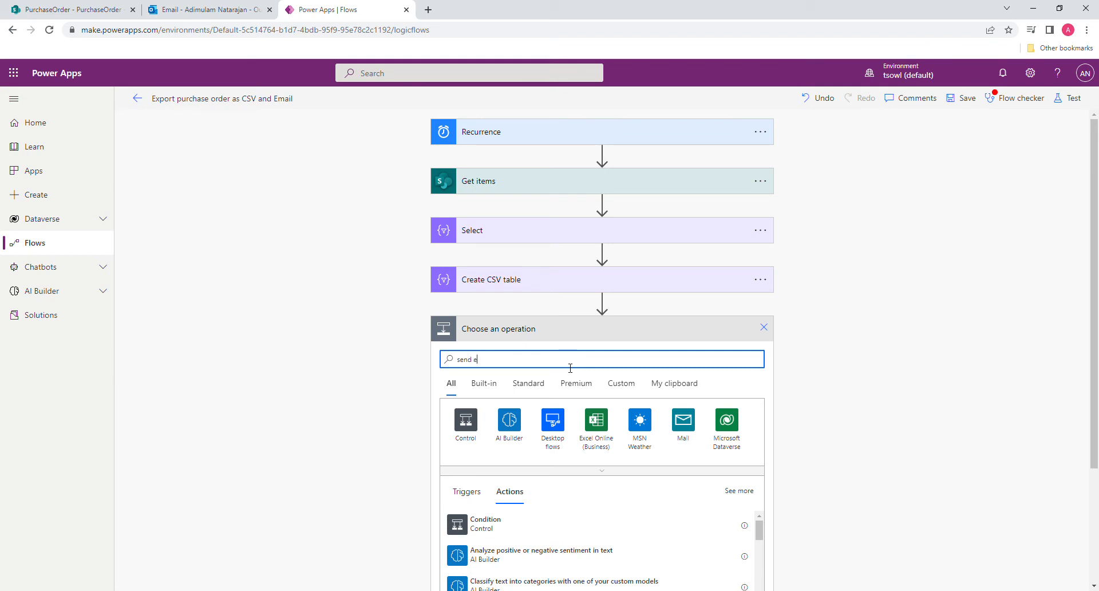
pyautogui.write('mail')
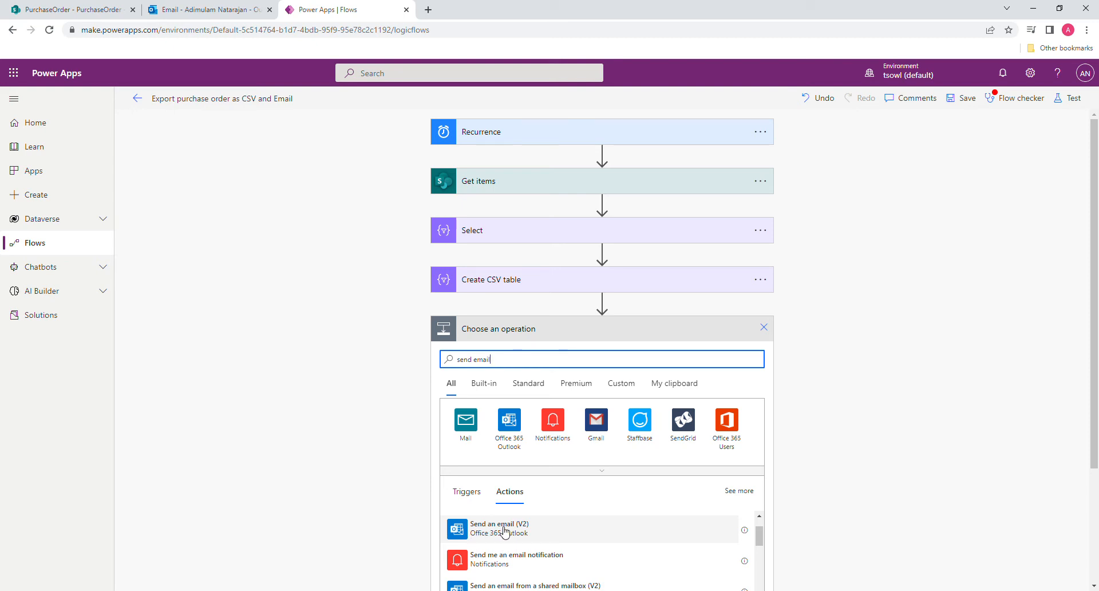
pyautogui.click(502, 533)
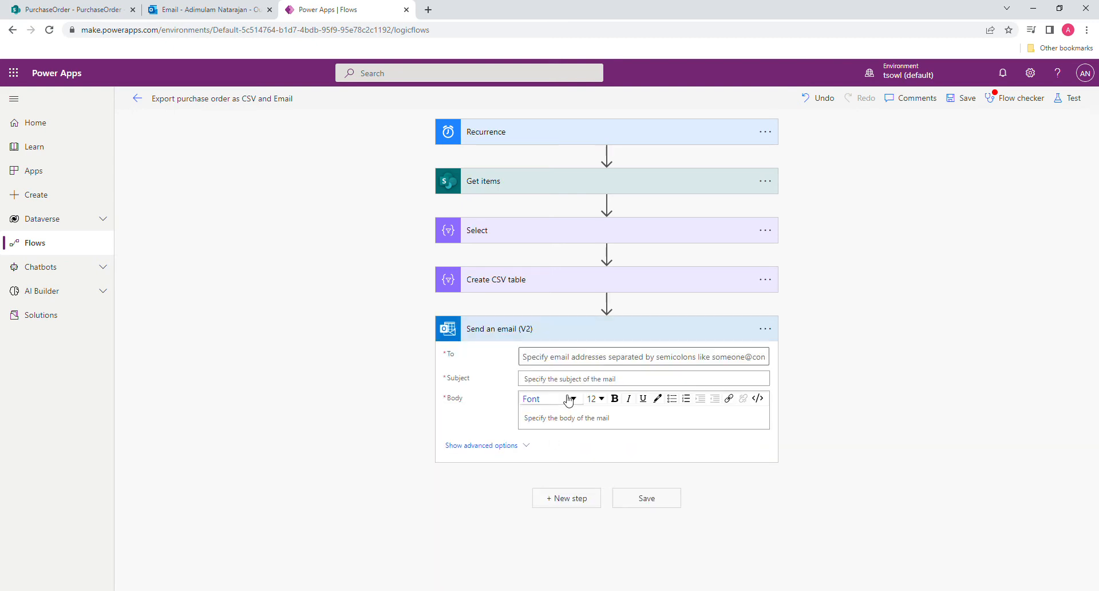
# Set the email's recipient to the flow owner's own account and place the cursor in the Subject field
pyautogui.click(579, 357)
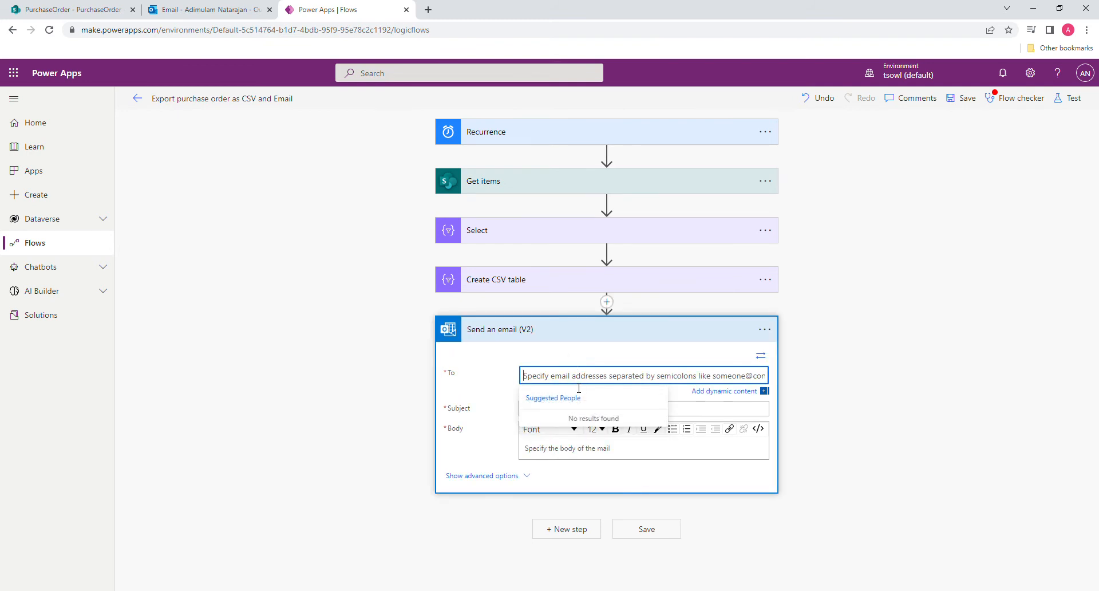
pyautogui.write('ad')
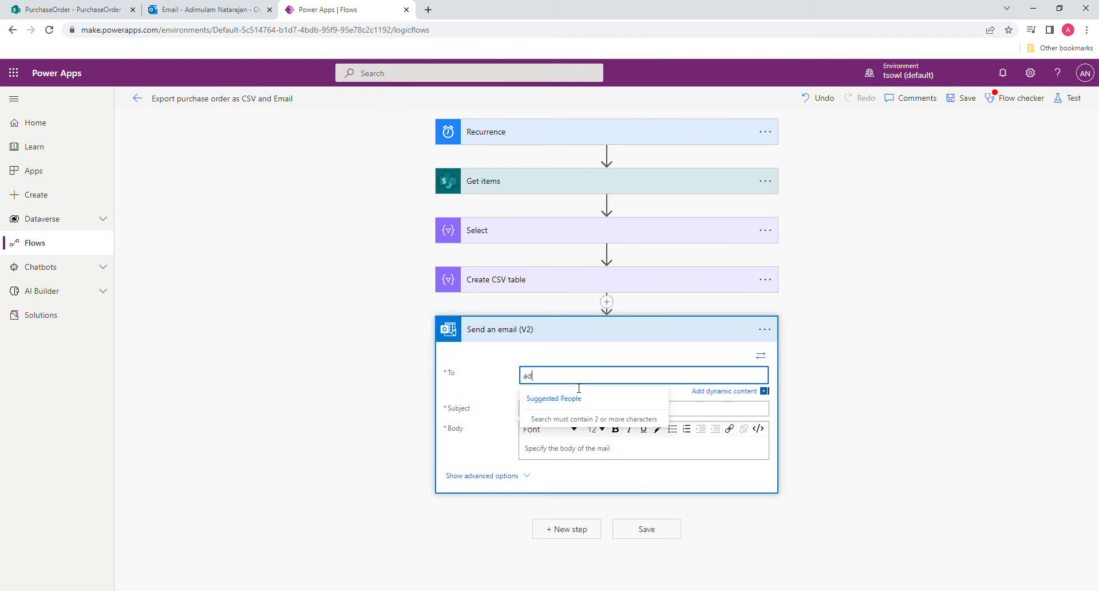
pyautogui.write('i')
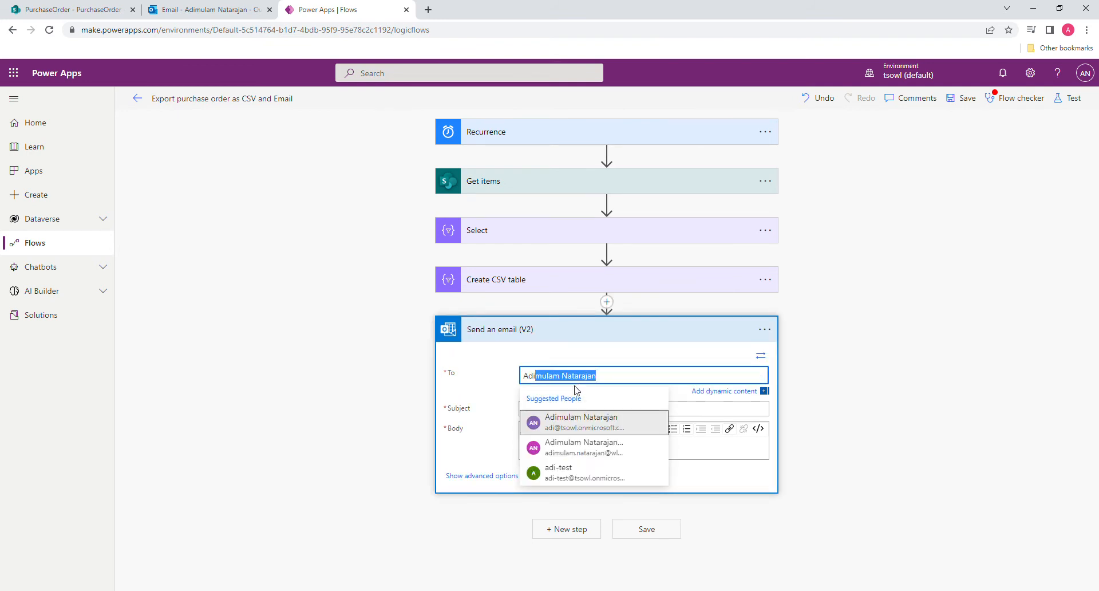
pyautogui.click(581, 421)
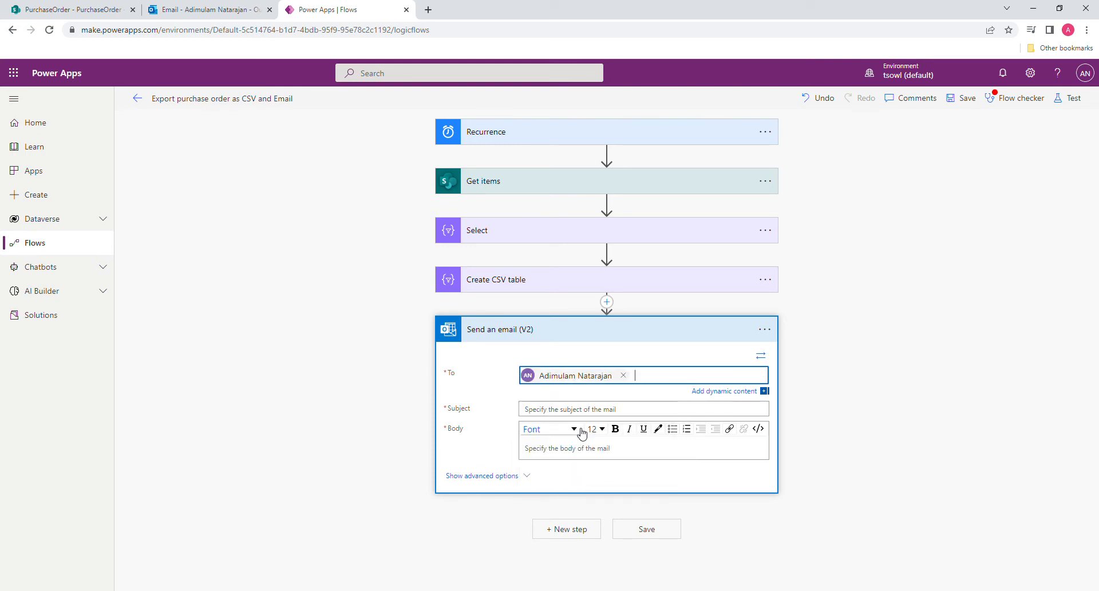
pyautogui.click(549, 414)
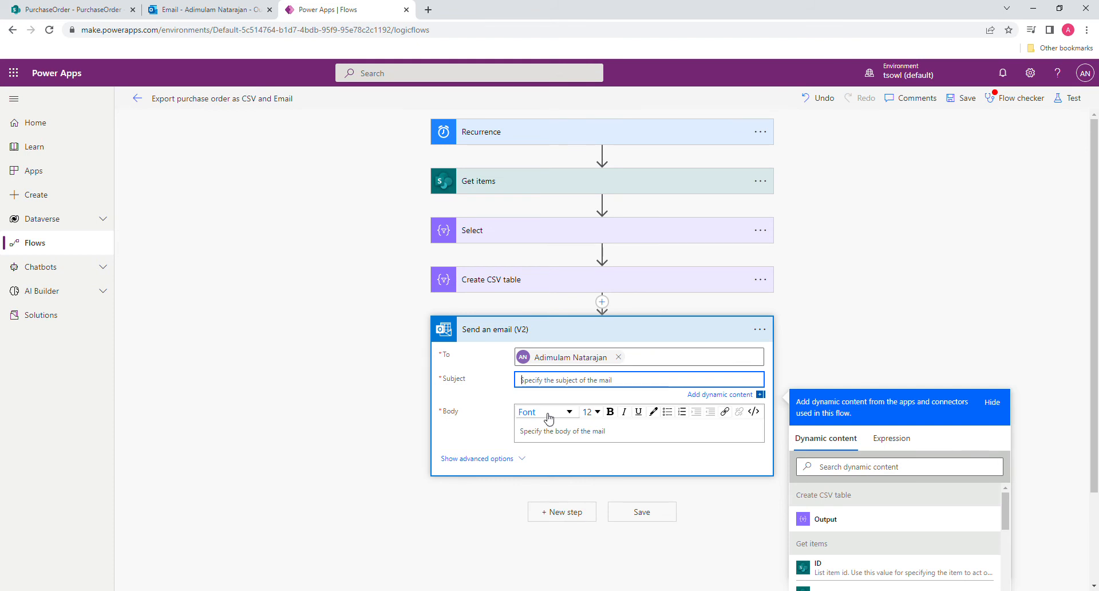
pyautogui.write('Today')
pyautogui.write('s purchas')
pyautogui.write('e')
pyautogui.press('BackSpace')
pyautogui.press('BackSpace')
pyautogui.press('BackSpace')
pyautogui.press('BackSpace')
pyautogui.press('BackSpace')
pyautogui.press('BackSpace')
pyautogui.press('BackSpace')
pyautogui.press('BackSpace')
pyautogui.press('BackSpace')
pyautogui.press('BackSpace')
pyautogui.press('BackSpace')
pyautogui.press('BackSpace')
pyautogui.press('BackSpace')
# Enter "Purchase Order List" as the email's subject
pyautogui.write('Purchase ')
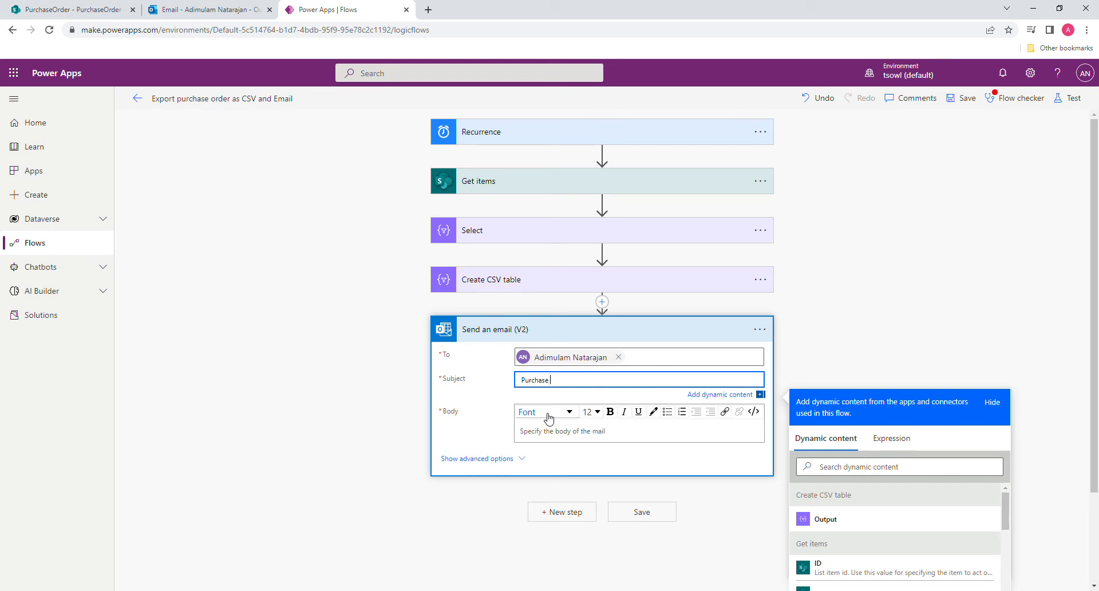
pyautogui.write('Order List')
# Write the email body on separate lines: "Hi", "Please find the purchase order details attached.", "Thanks" and "SharePoint Team"
pyautogui.click(570, 437)
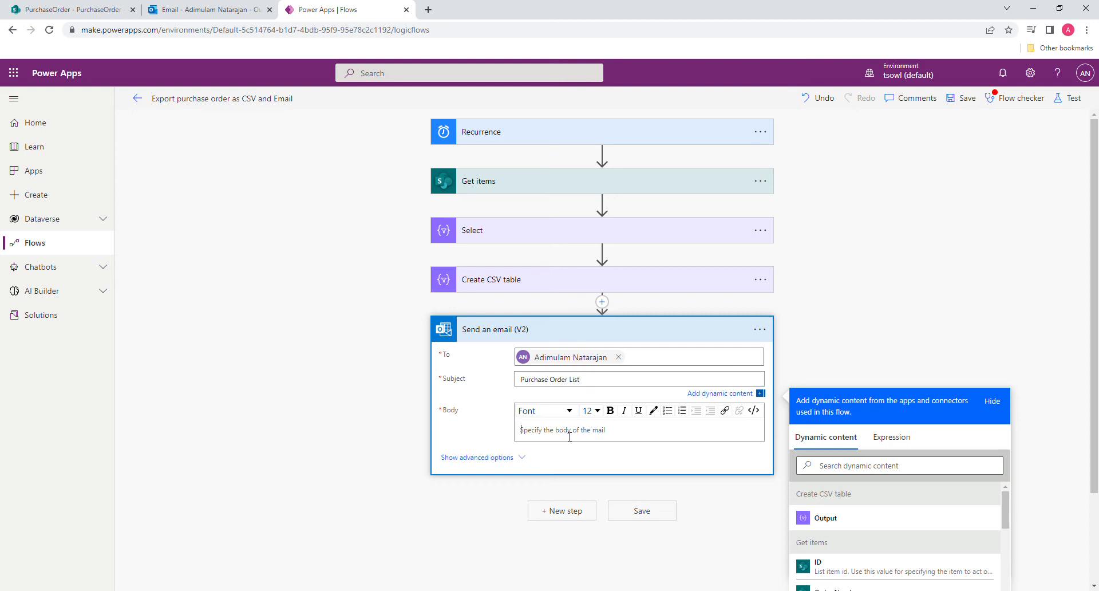
pyautogui.write('H')
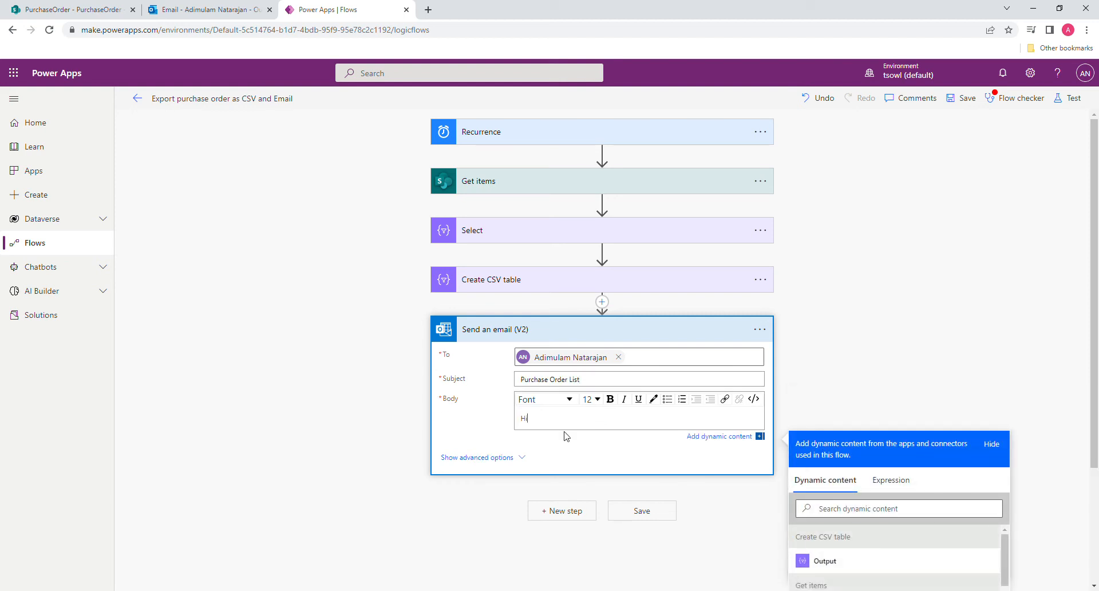
pyautogui.write('i')
pyautogui.press('Return')
pyautogui.write('pLEAS')
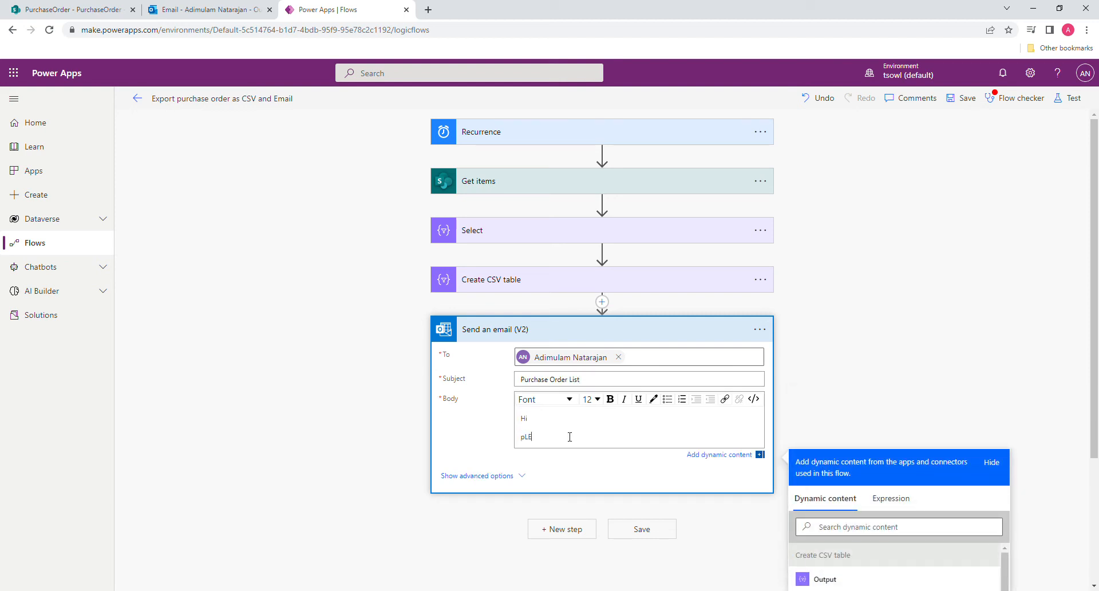
pyautogui.press('BackSpace')
pyautogui.press('BackSpace')
pyautogui.press('BackSpace')
pyautogui.press('BackSpace')
pyautogui.press('BackSpace')
pyautogui.write('Please find the purchase order details attached.')
pyautogui.press('Return')
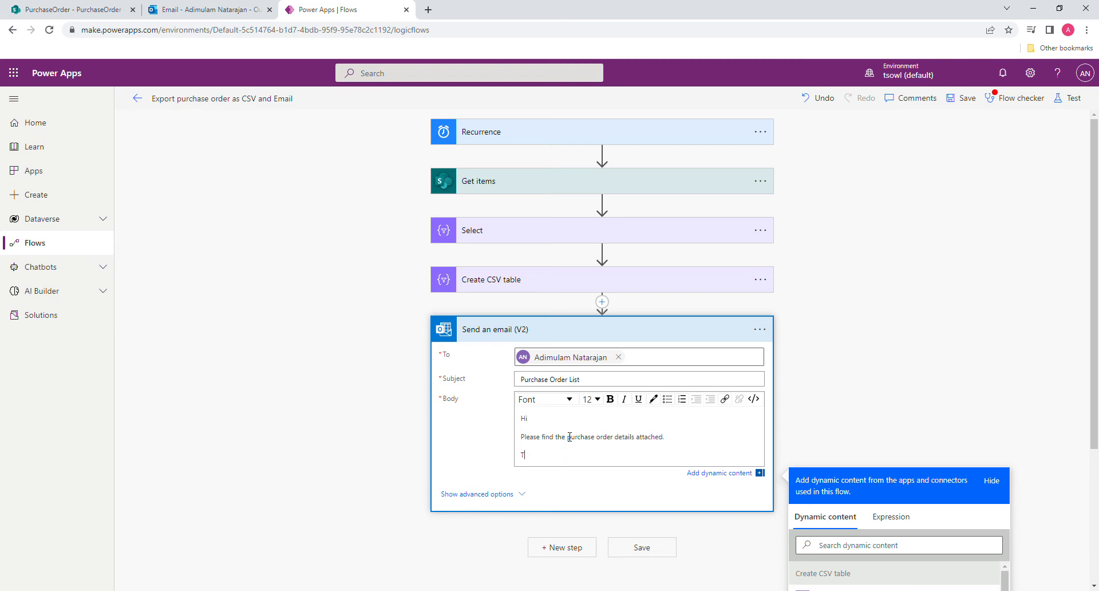
pyautogui.write('Thanks')
pyautogui.press('Return')
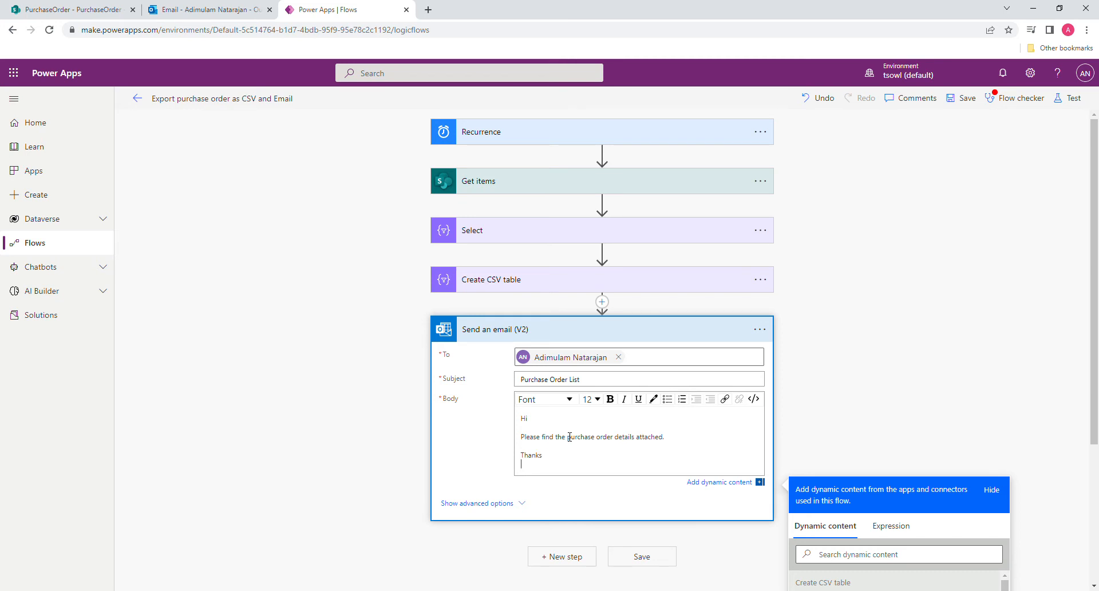
pyautogui.write('SharePoint Team')
pyautogui.press('Return')
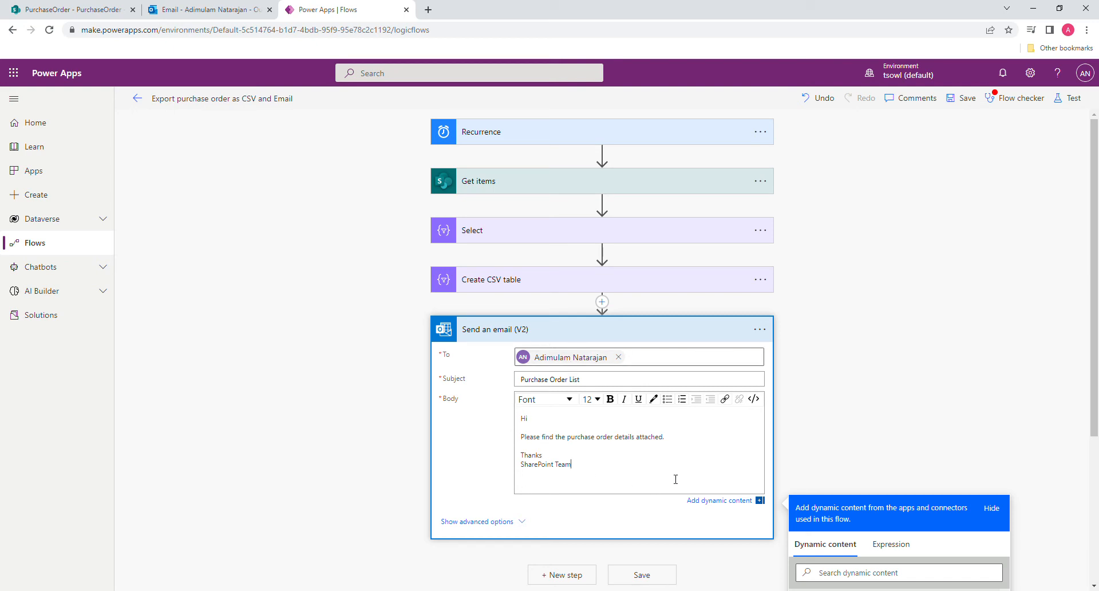
pyautogui.press('BackSpace')
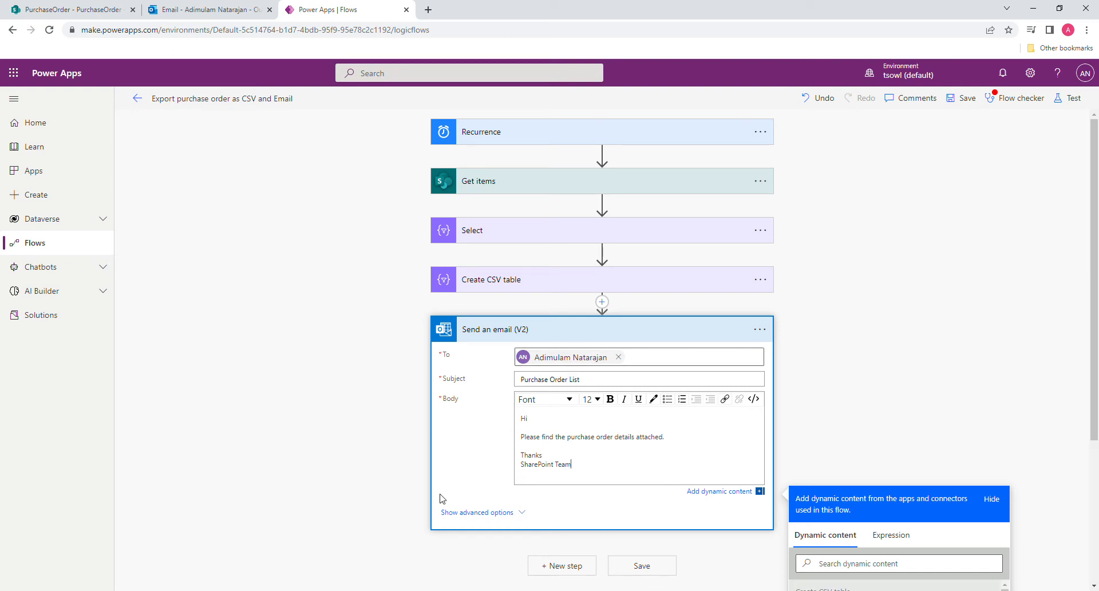
# Show the email action's advanced options and name the first attachment purchase-orders.csv
pyautogui.click(478, 513)
pyautogui.scroll(-3, 492, 503)
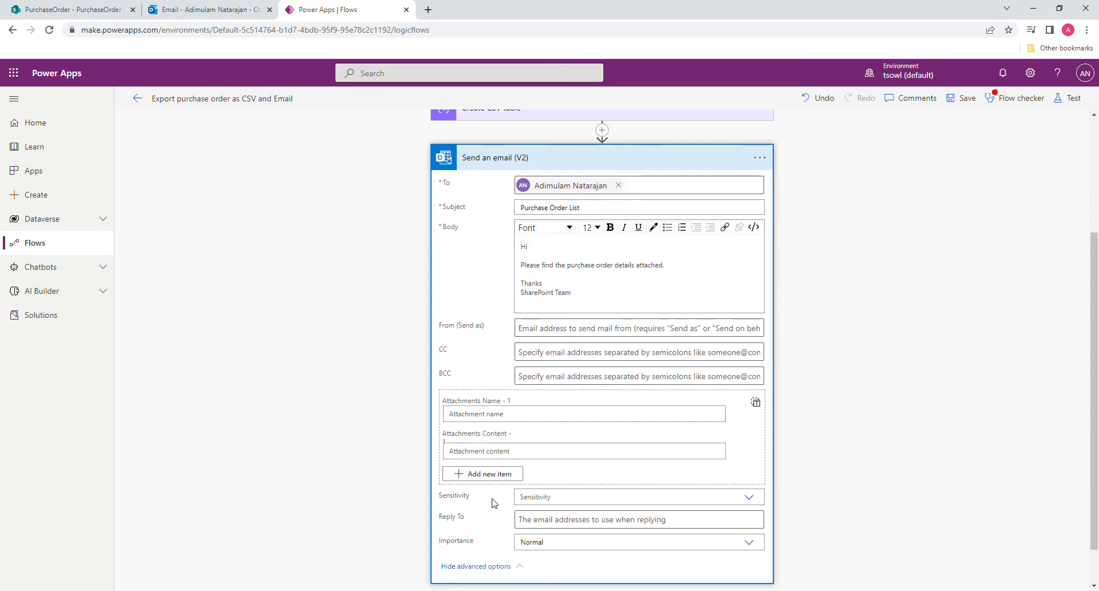
pyautogui.click(538, 415)
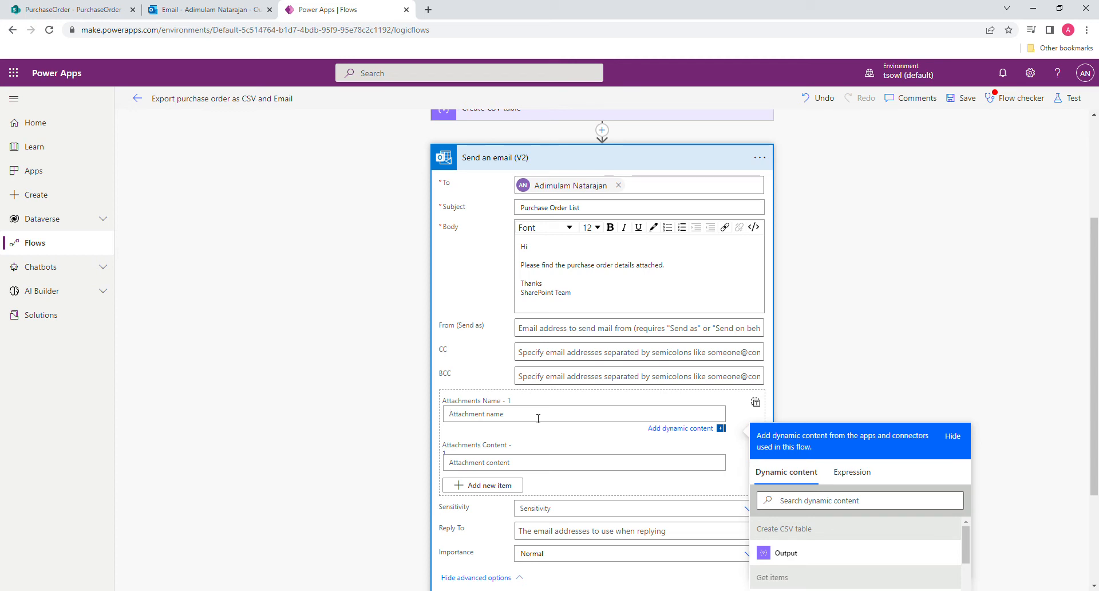
pyautogui.write('purchase')
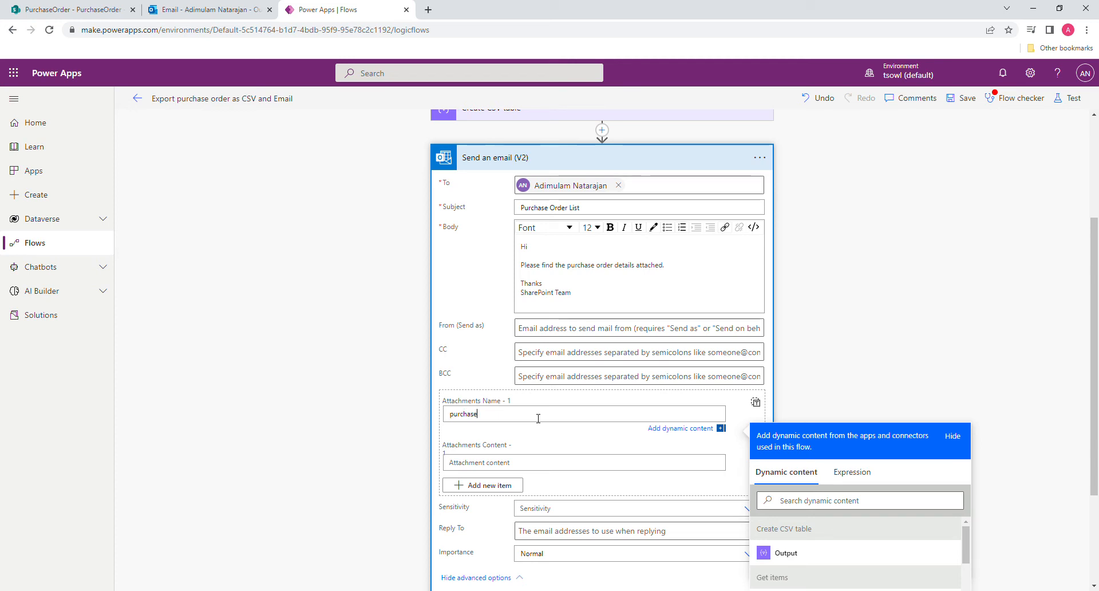
pyautogui.write('-orders')
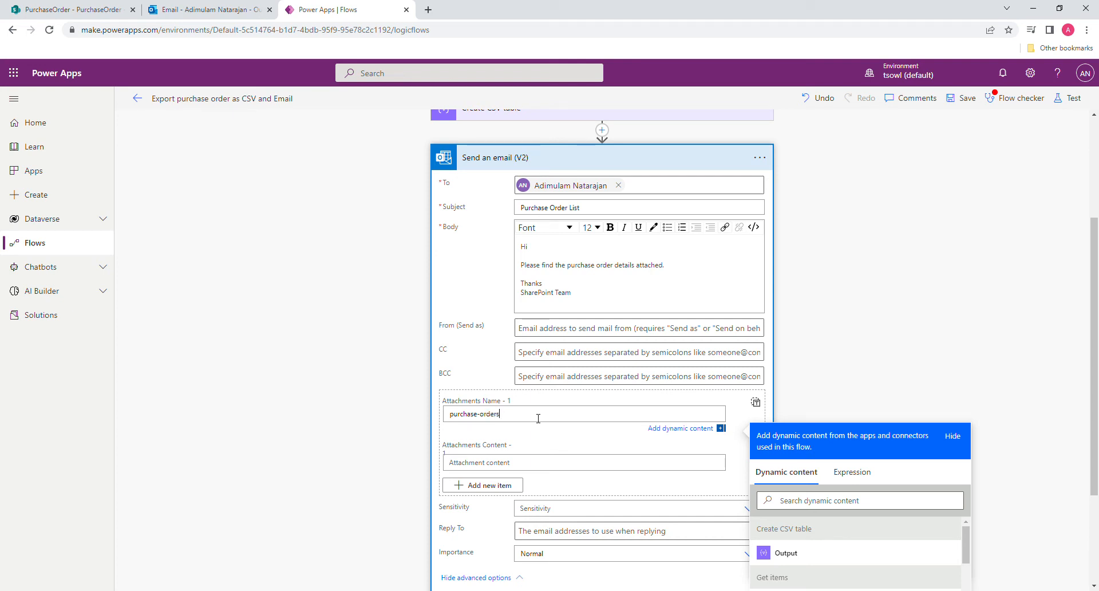
pyautogui.write('.csv')
# Set the attachment's content to the Create CSV table Output, save the flow and collapse the email action
pyautogui.click(534, 467)
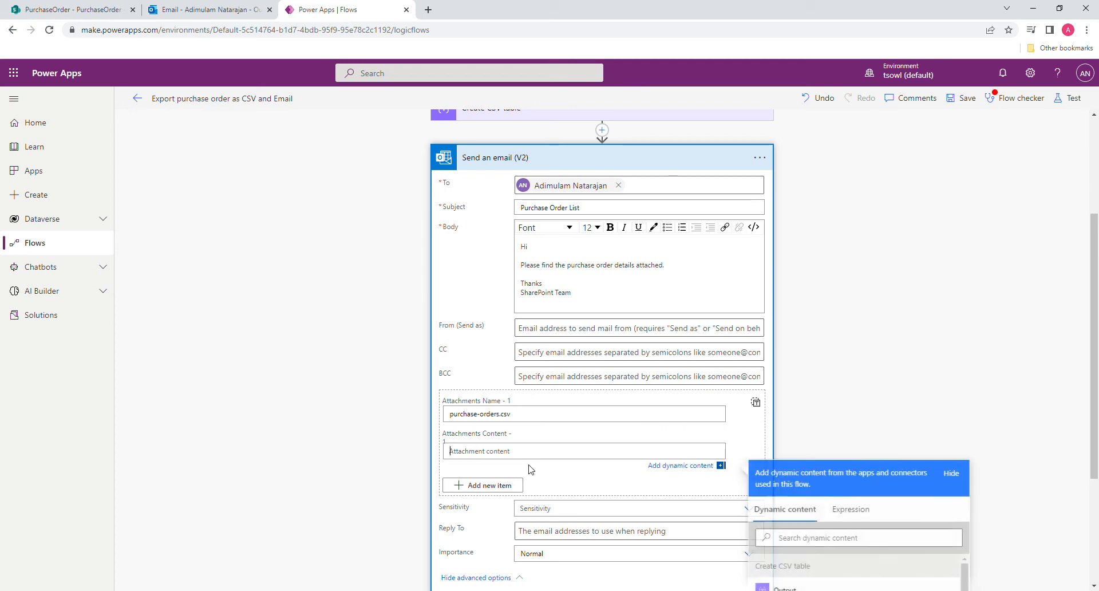
pyautogui.scroll(-1, 567, 495)
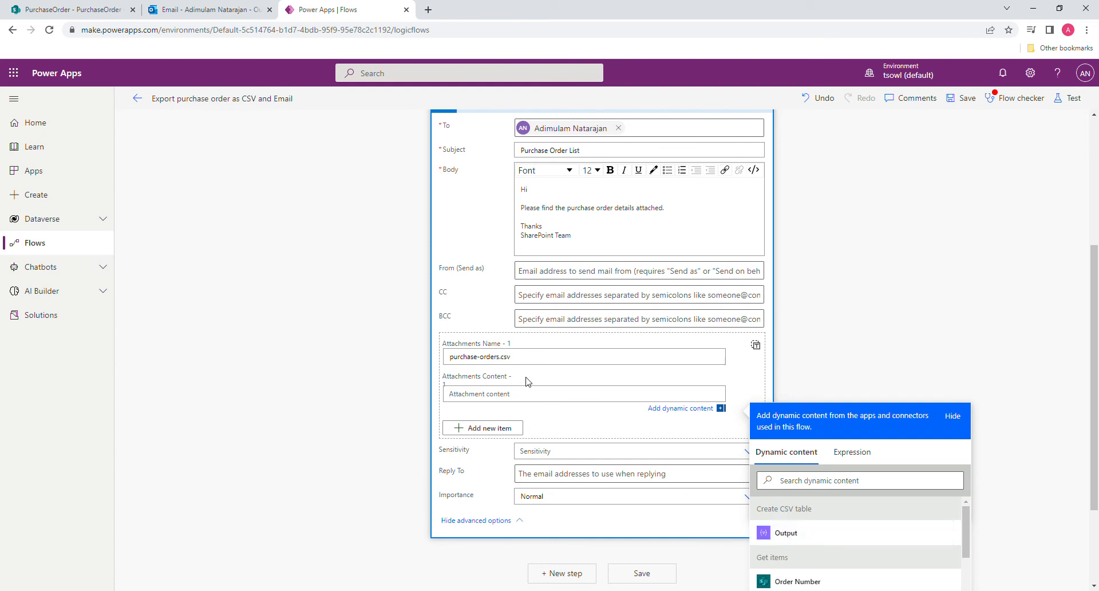
pyautogui.click(786, 533)
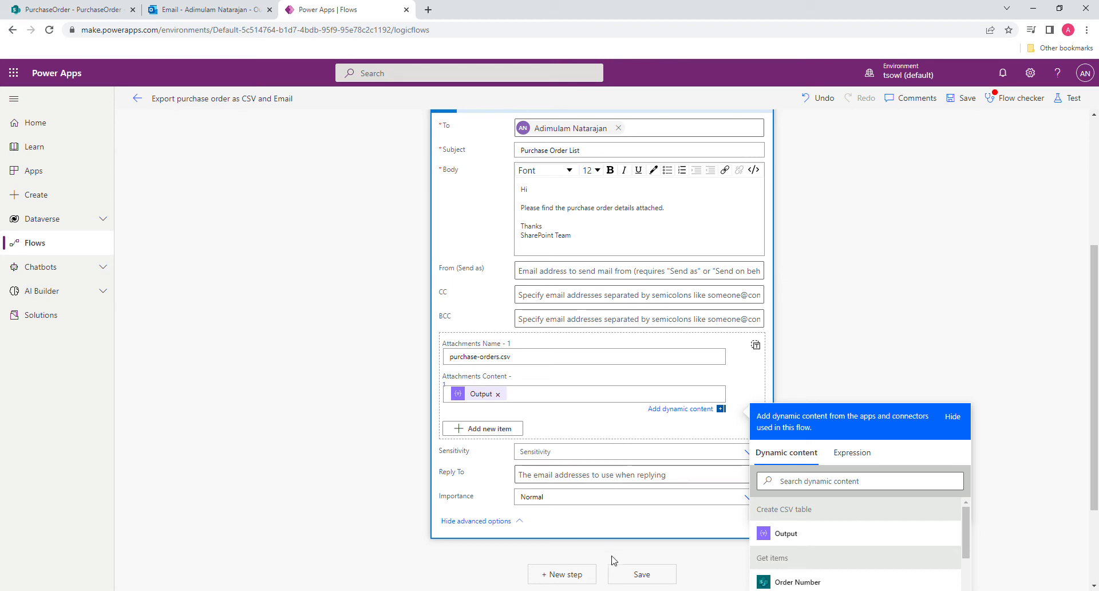
pyautogui.click(635, 573)
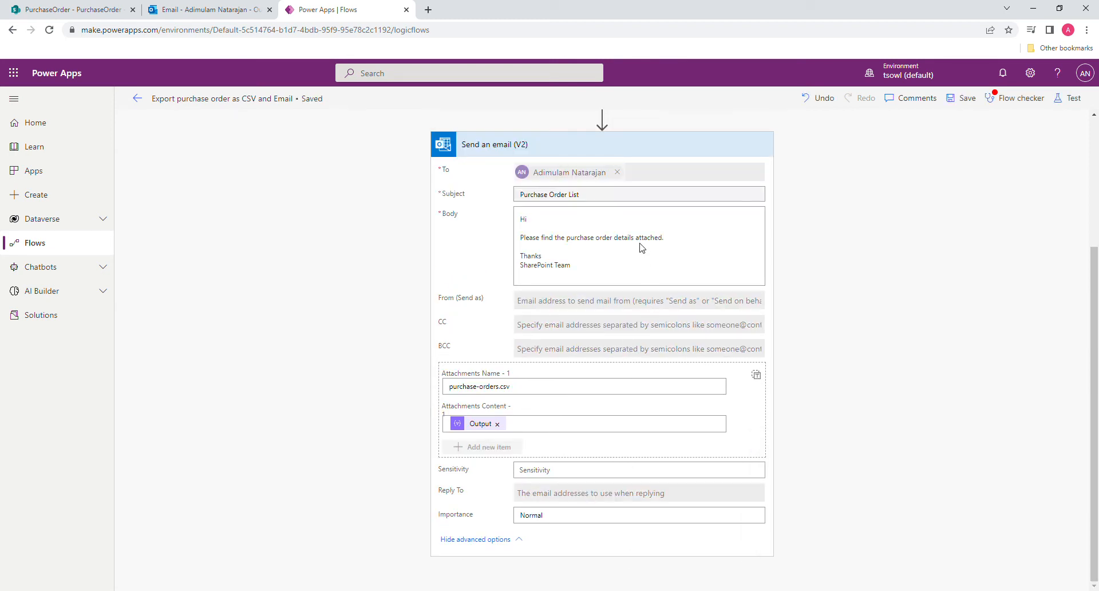
pyautogui.scroll(1, 661, 322)
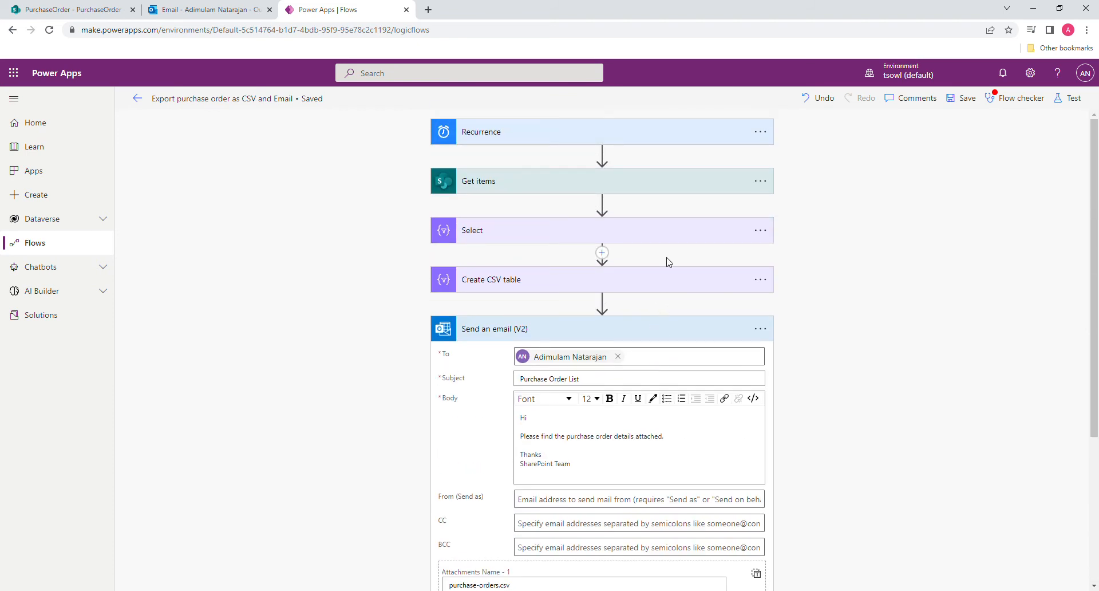
pyautogui.click(651, 329)
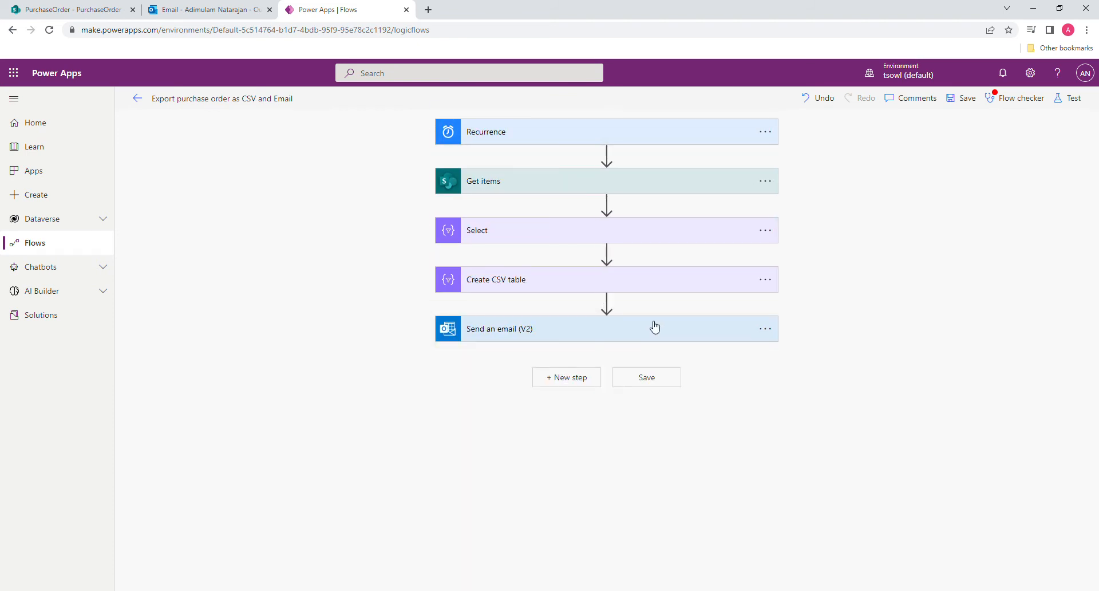
# Save the flow again, run a manual test of it and open the results of the run
pyautogui.click(965, 106)
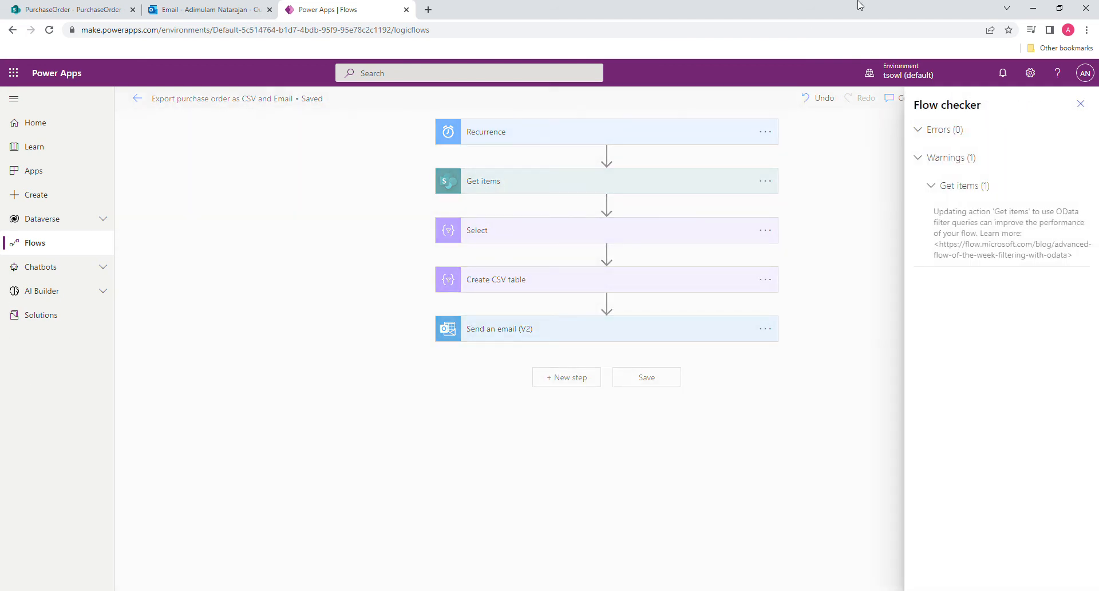
pyautogui.click(1081, 104)
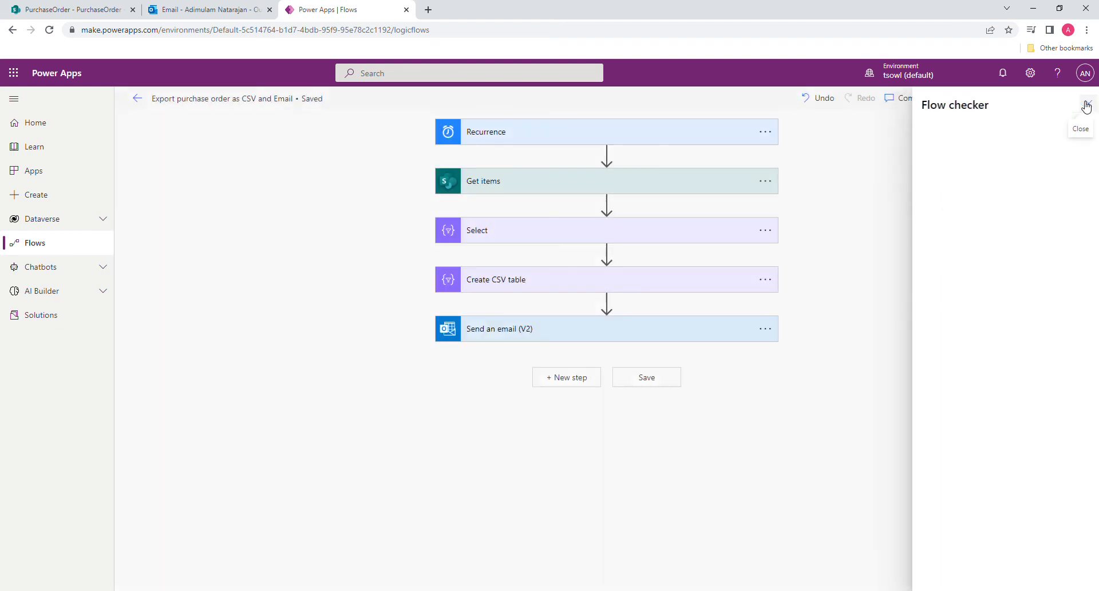
pyautogui.click(1079, 107)
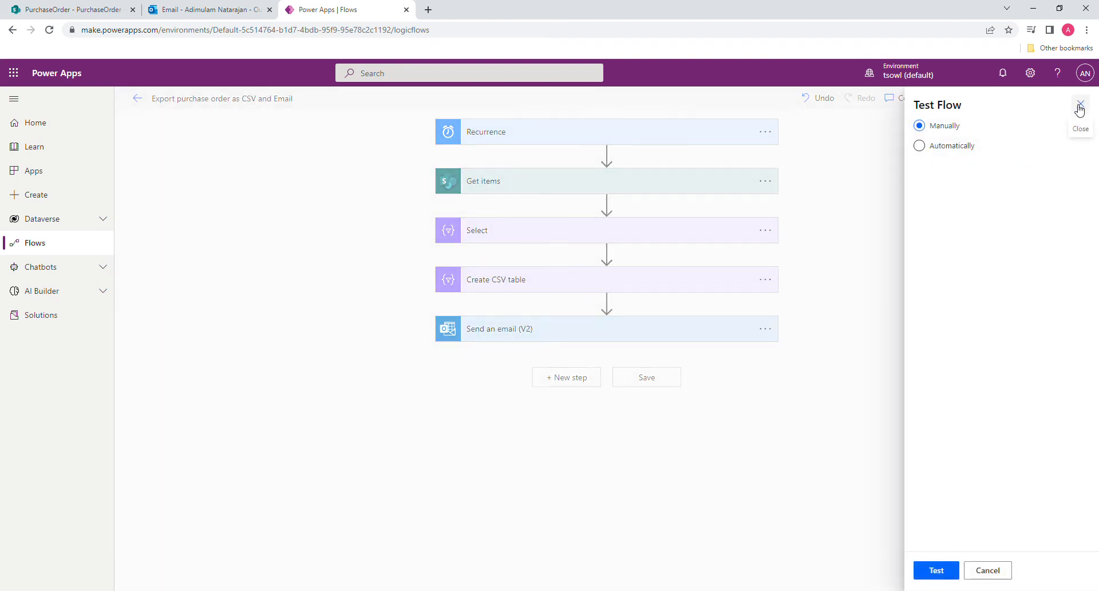
pyautogui.click(936, 570)
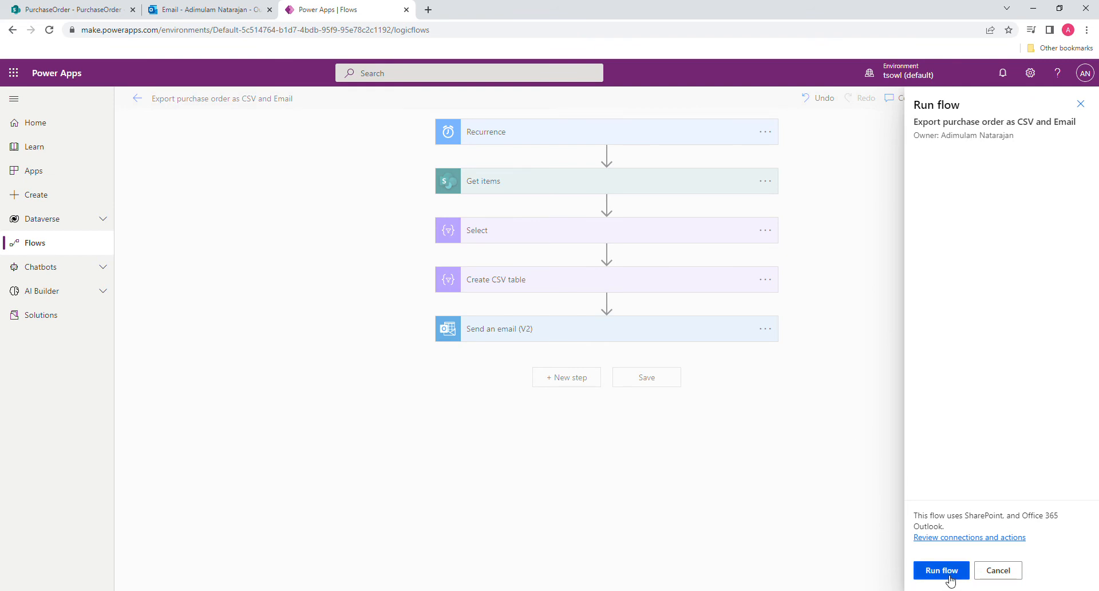
pyautogui.click(948, 573)
pyautogui.click(948, 574)
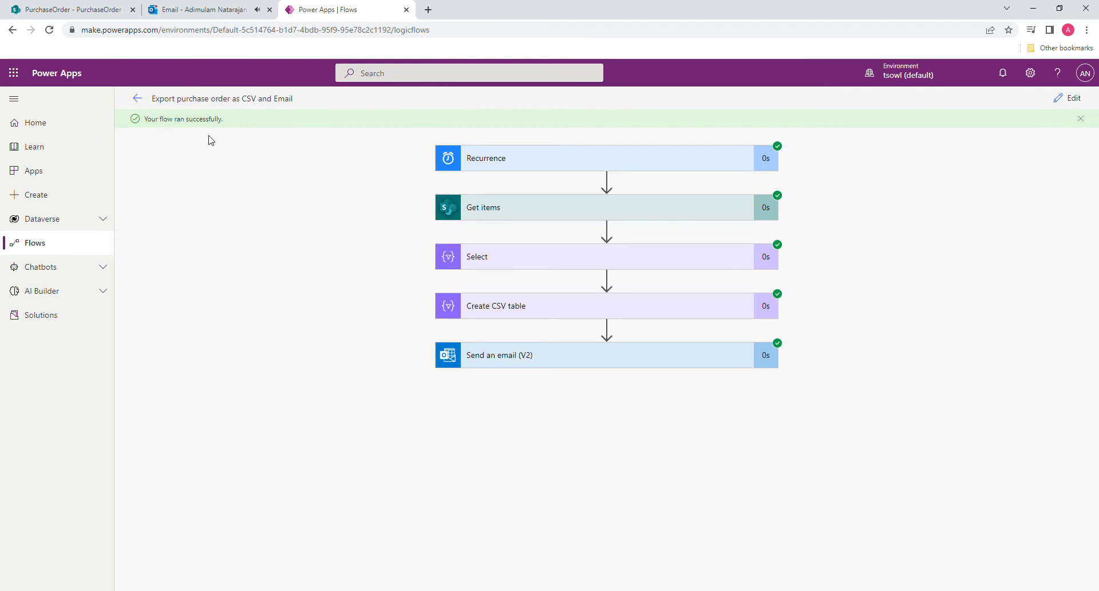
# Switch to Outlook, open the newly received Purchase Order List email and review its body and subject
pyautogui.click(157, 11)
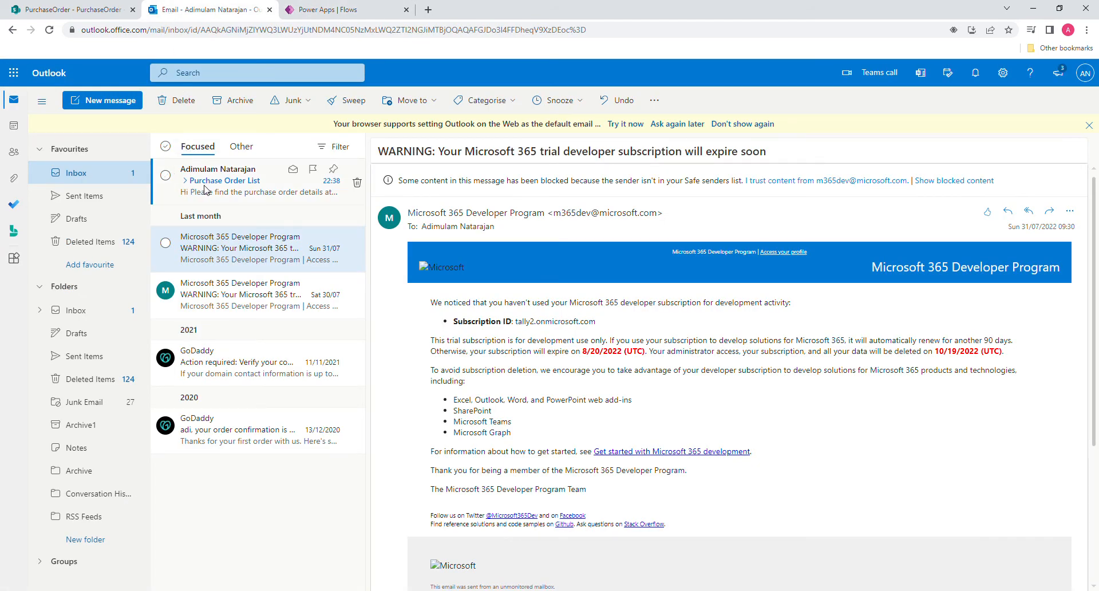
pyautogui.click(205, 190)
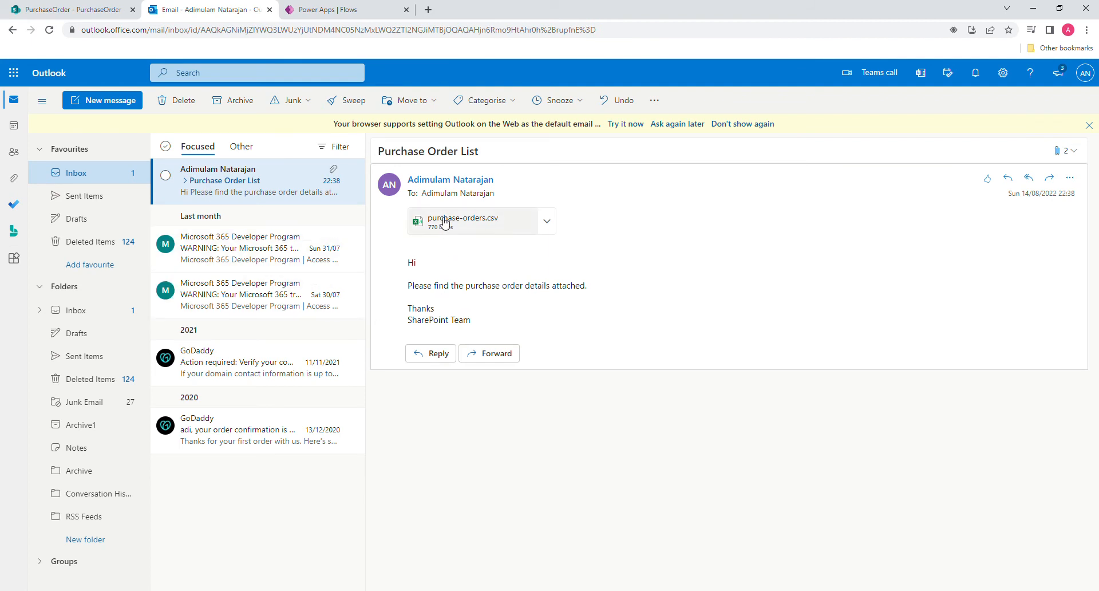
pyautogui.moveTo(470, 320); pyautogui.dragTo(393, 269)
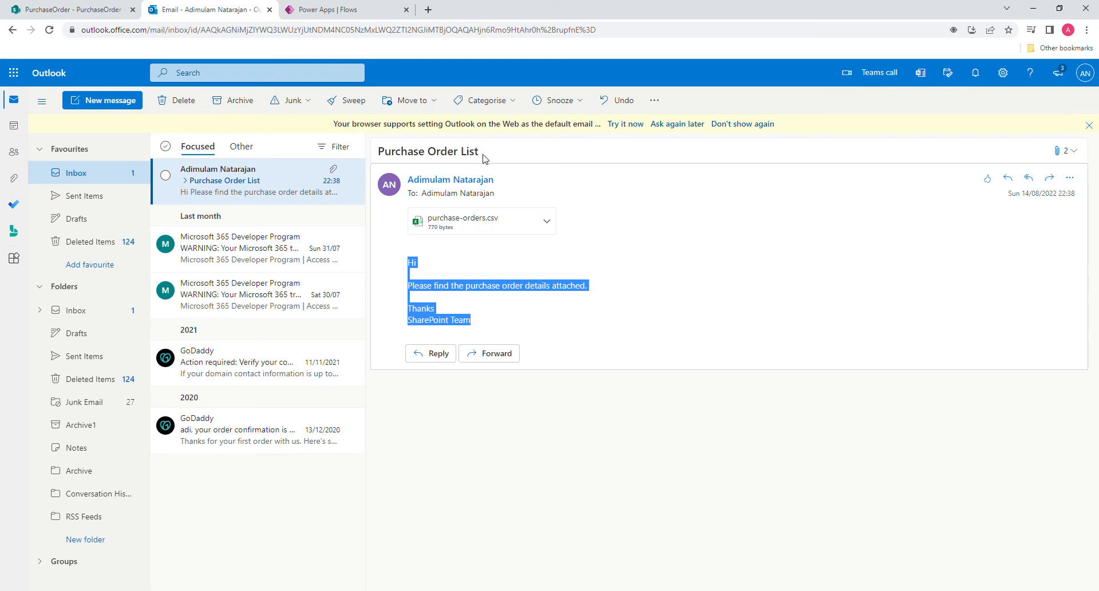
pyautogui.moveTo(483, 157); pyautogui.dragTo(369, 154)
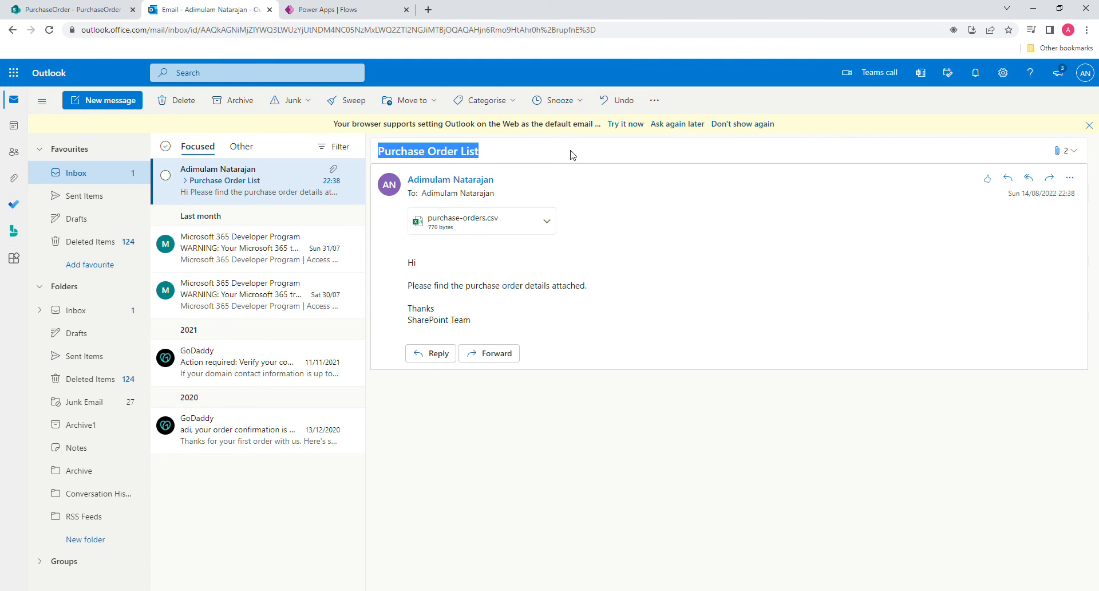
# Preview the attached purchase-orders.csv, fit all columns to their content to review the exported orders, and close the preview
pyautogui.click(471, 219)
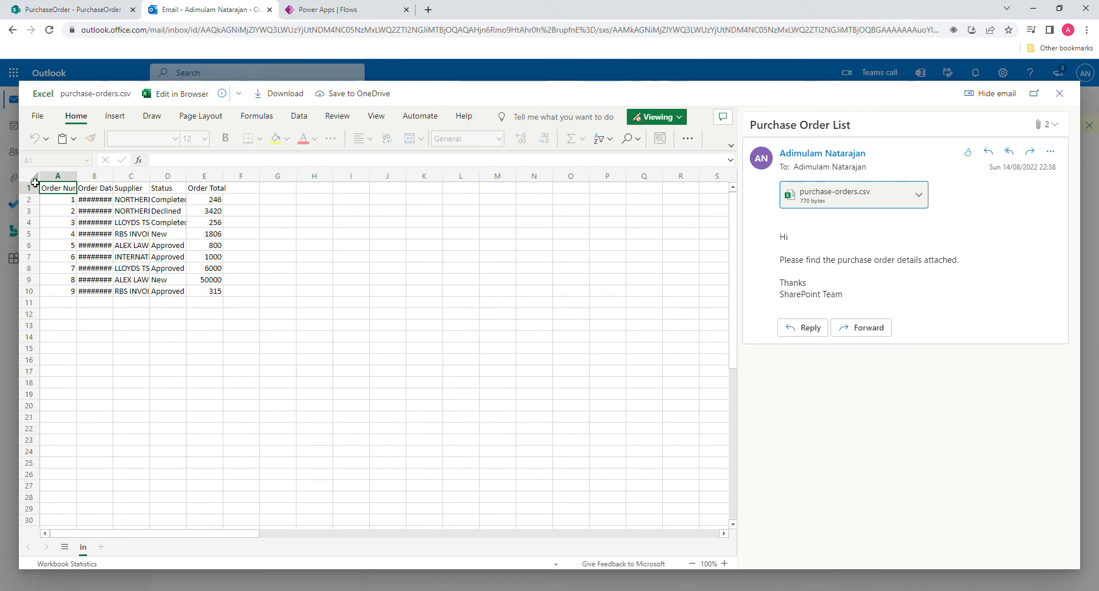
pyautogui.click(35, 179)
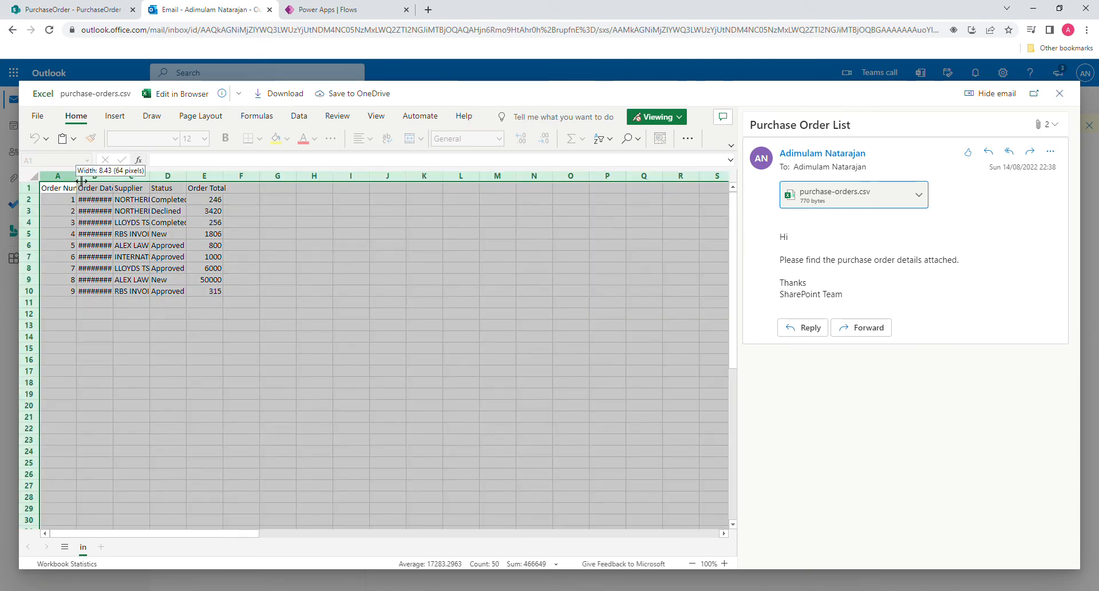
pyautogui.doubleClick(76, 176)
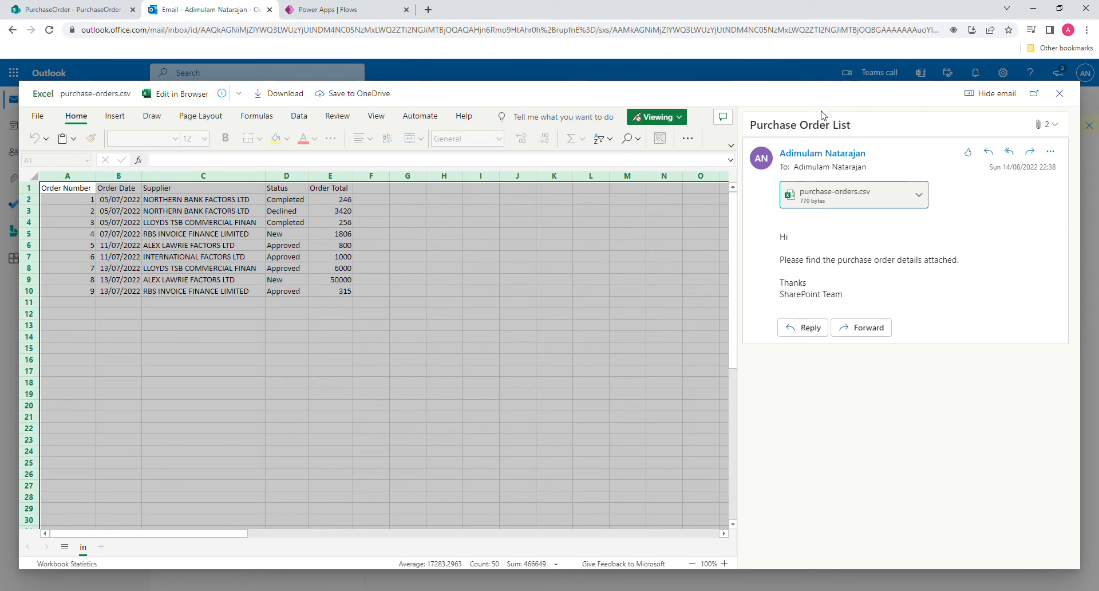
pyautogui.click(1062, 94)
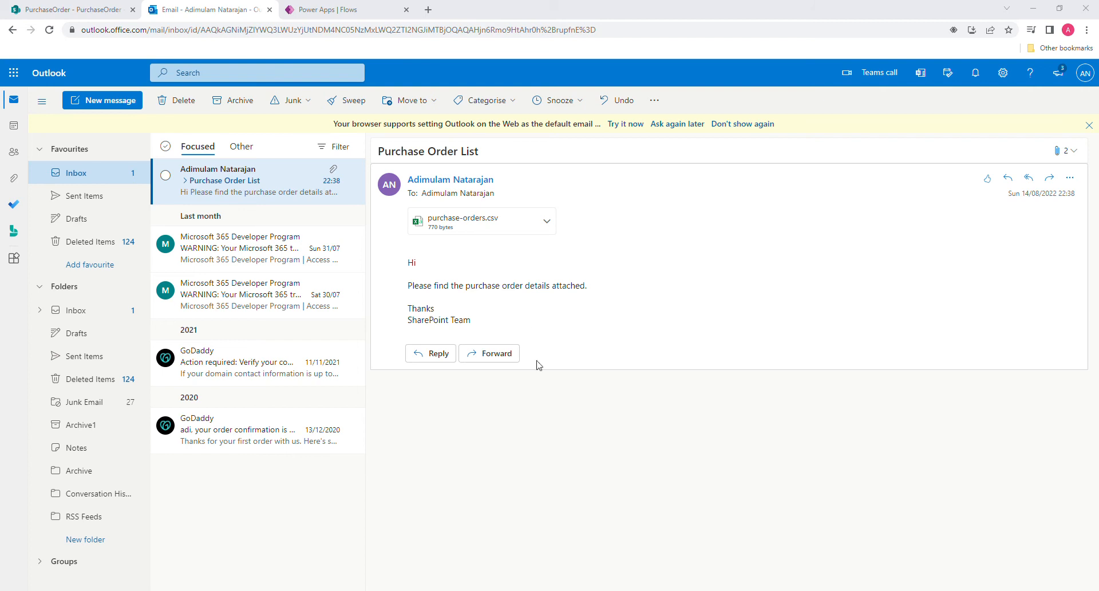
# Switch back to Power Apps, look over the flow checker and the Get items run inputs, and reopen the flow for editing
pyautogui.click(328, 14)
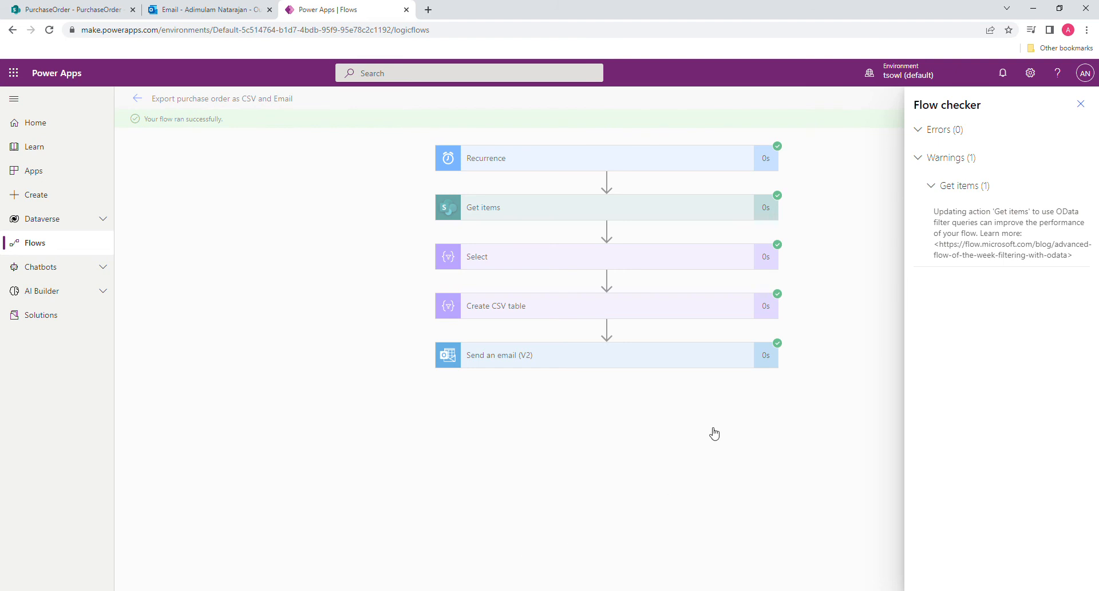
pyautogui.click(1082, 104)
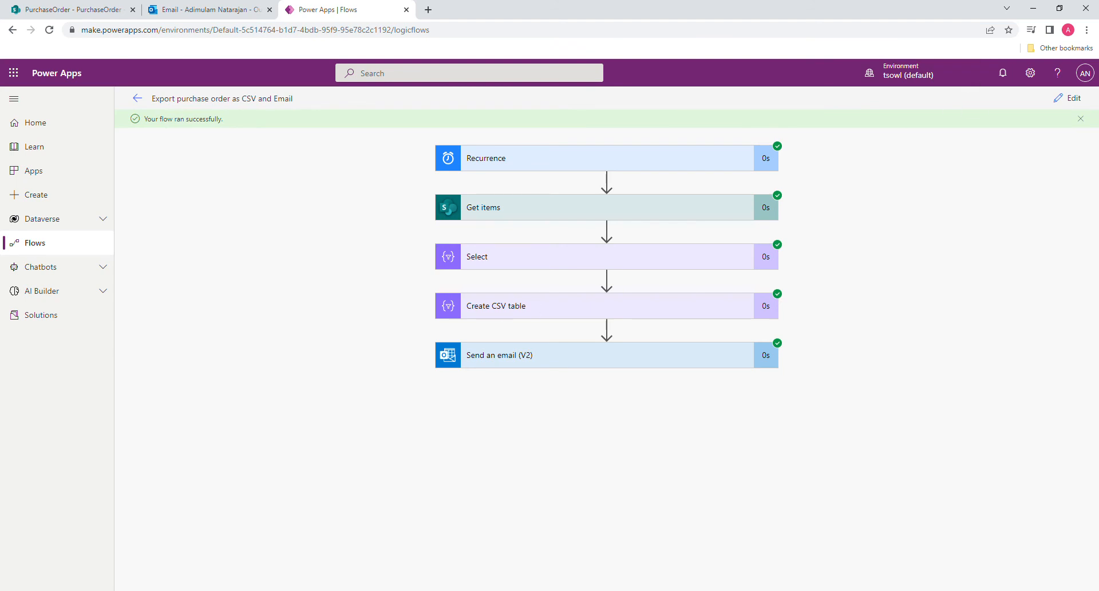
pyautogui.click(522, 212)
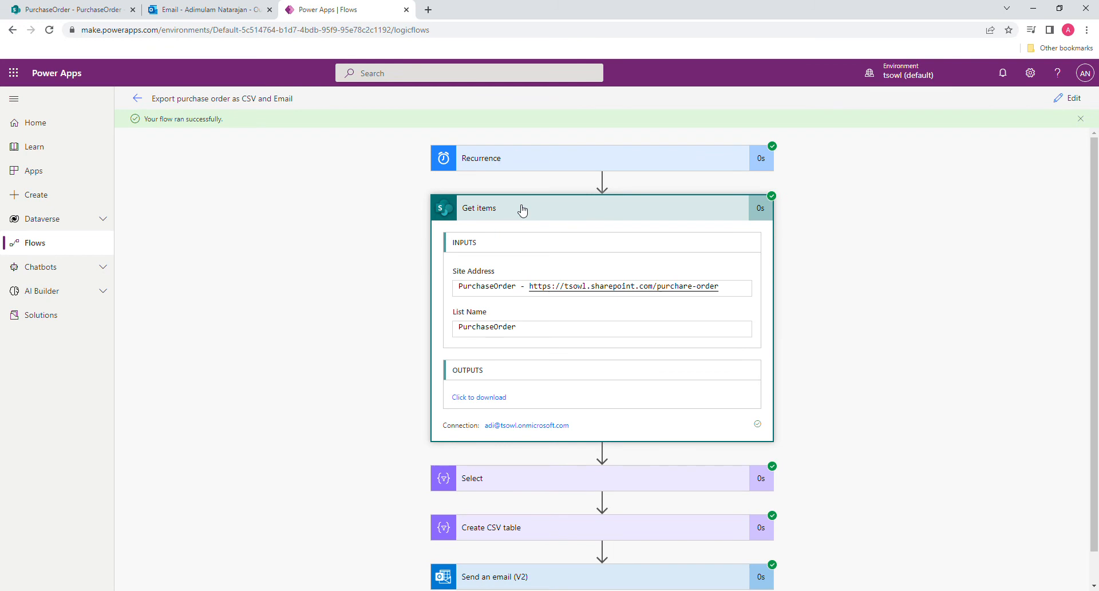
pyautogui.click(522, 212)
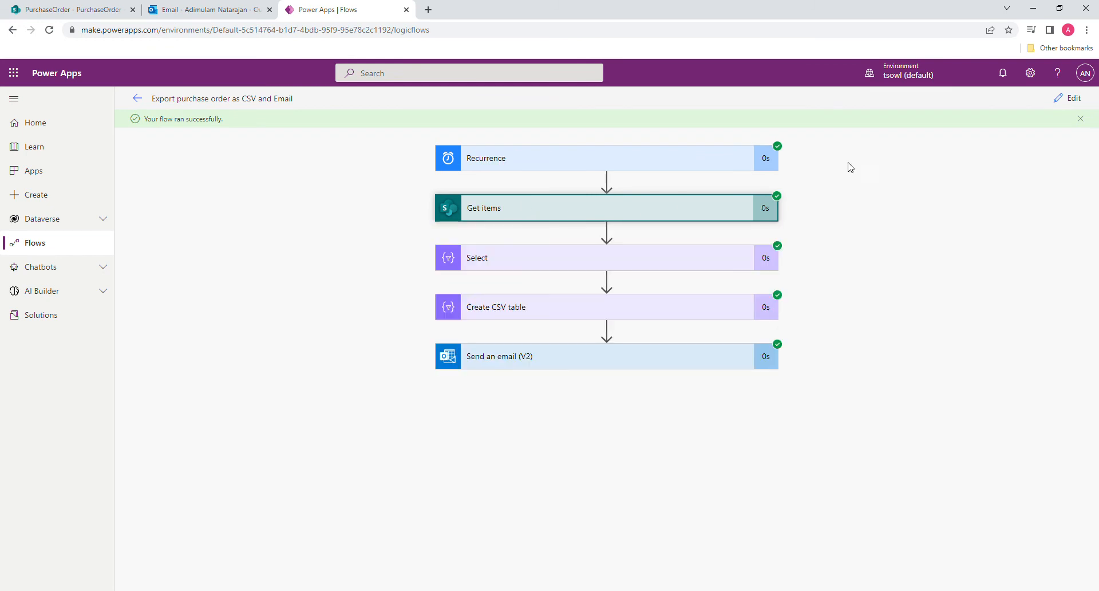
pyautogui.click(1074, 98)
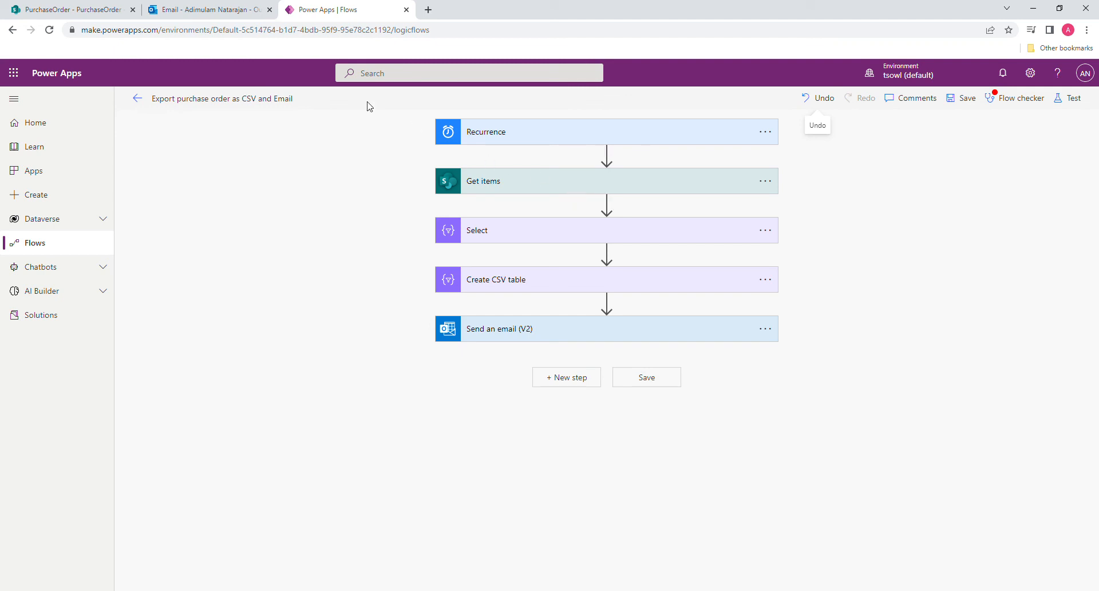
# Switch to Outlook, preview purchase-orders.csv again with fitted columns and examine the orders whose Status is New
pyautogui.click(195, 9)
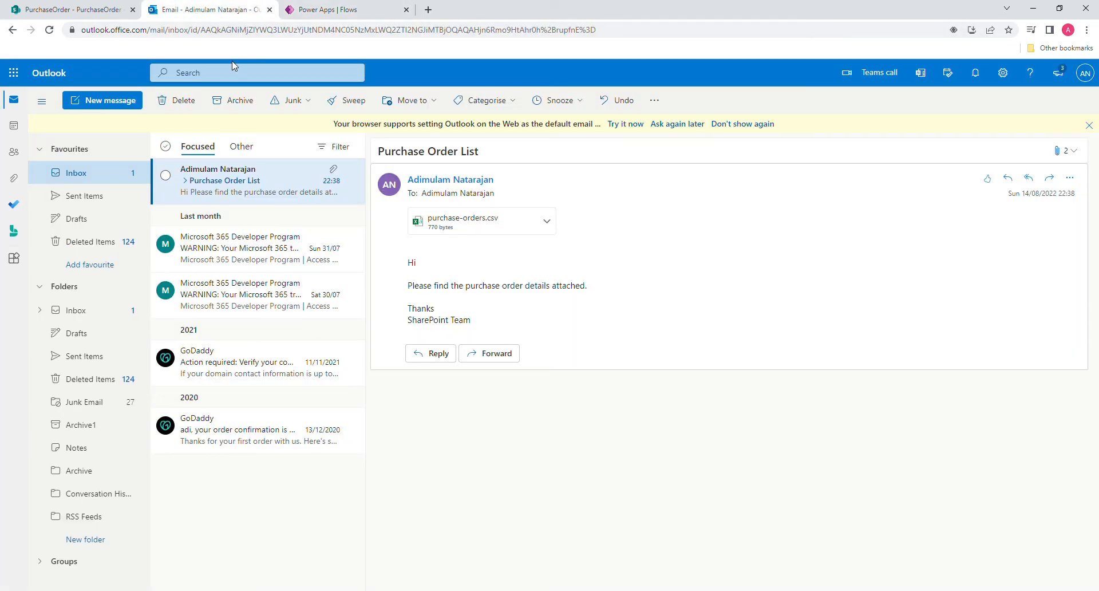
pyautogui.click(446, 219)
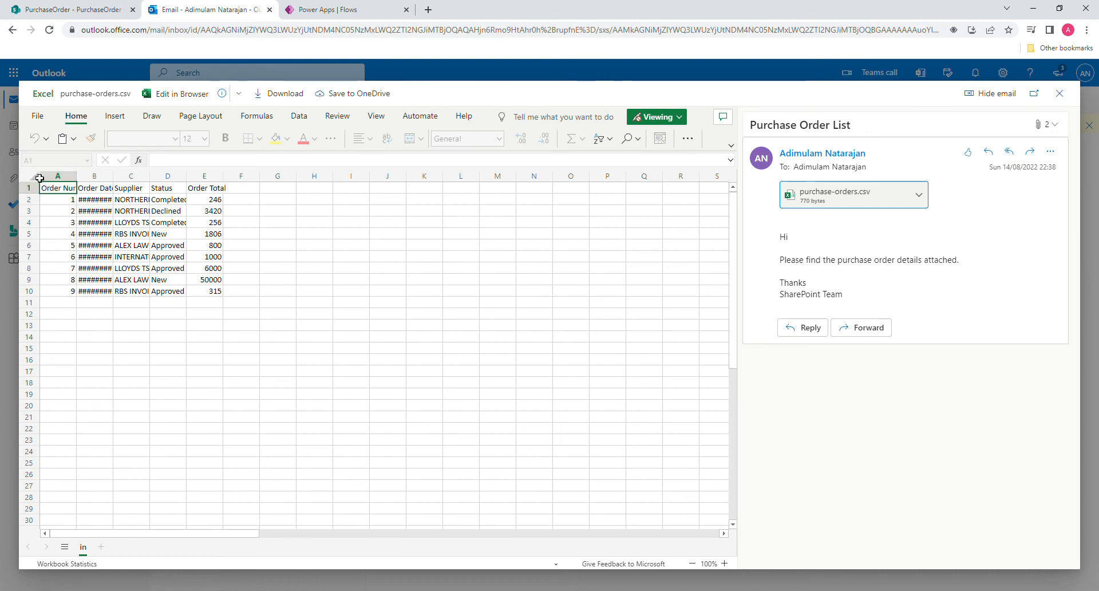
pyautogui.click(39, 178)
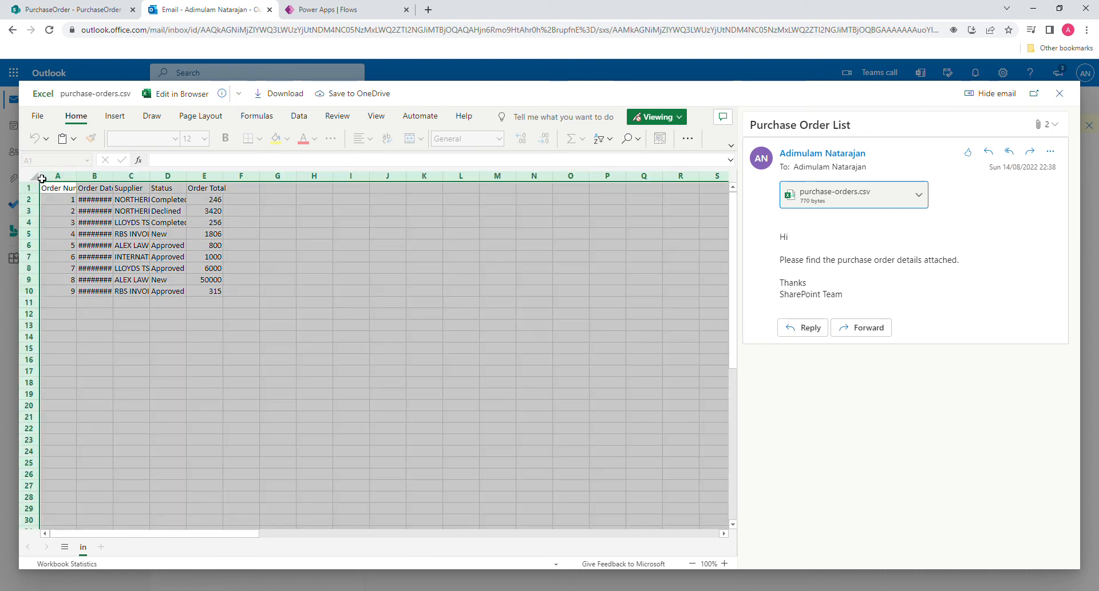
pyautogui.doubleClick(77, 177)
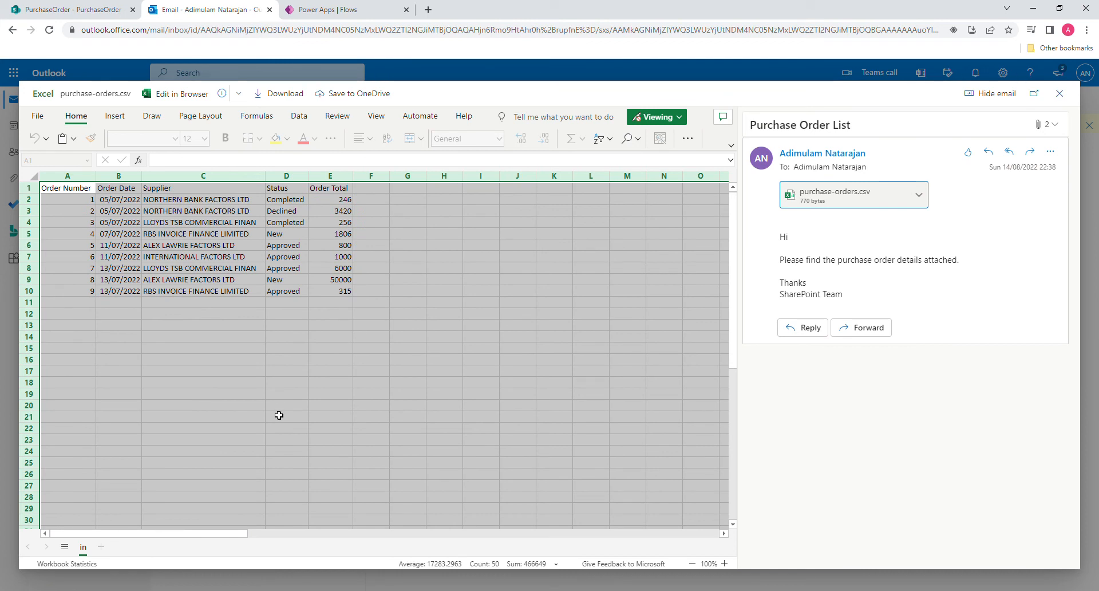
pyautogui.click(277, 282)
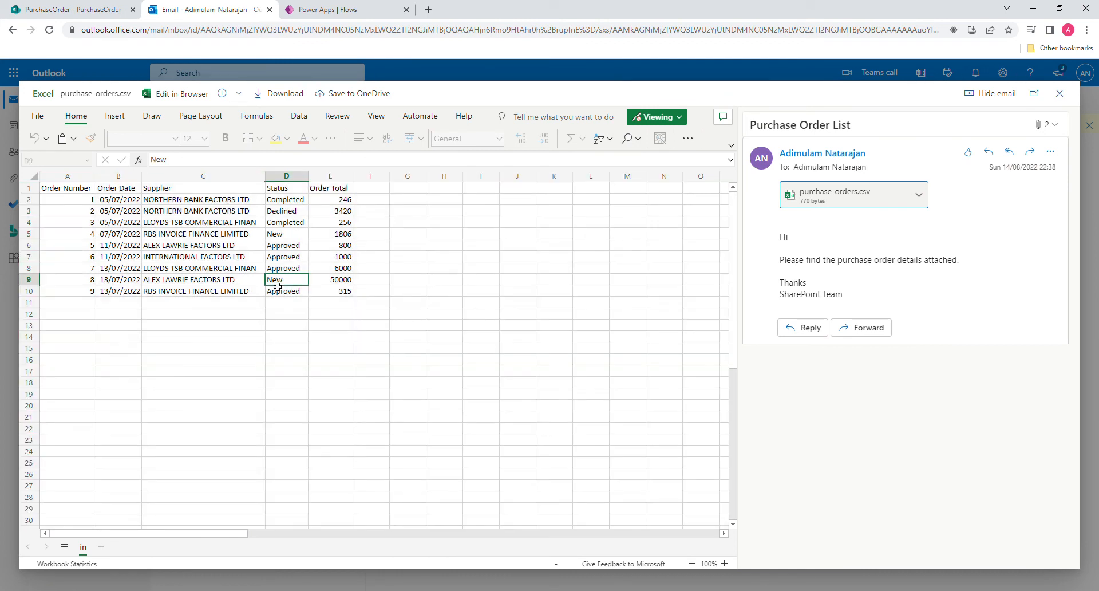
pyautogui.click(288, 235)
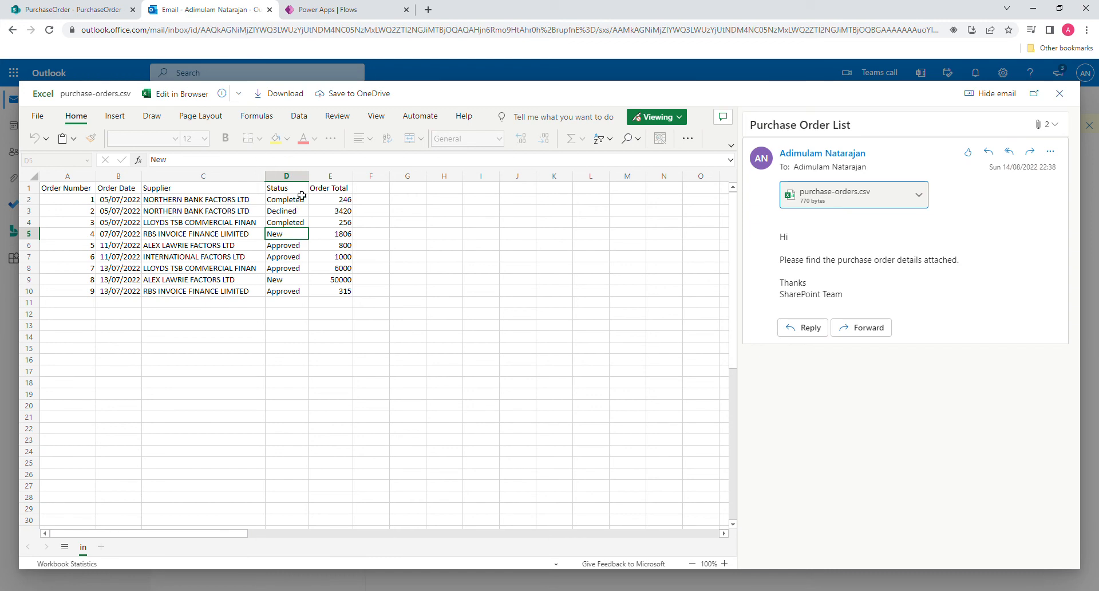
pyautogui.click(1060, 93)
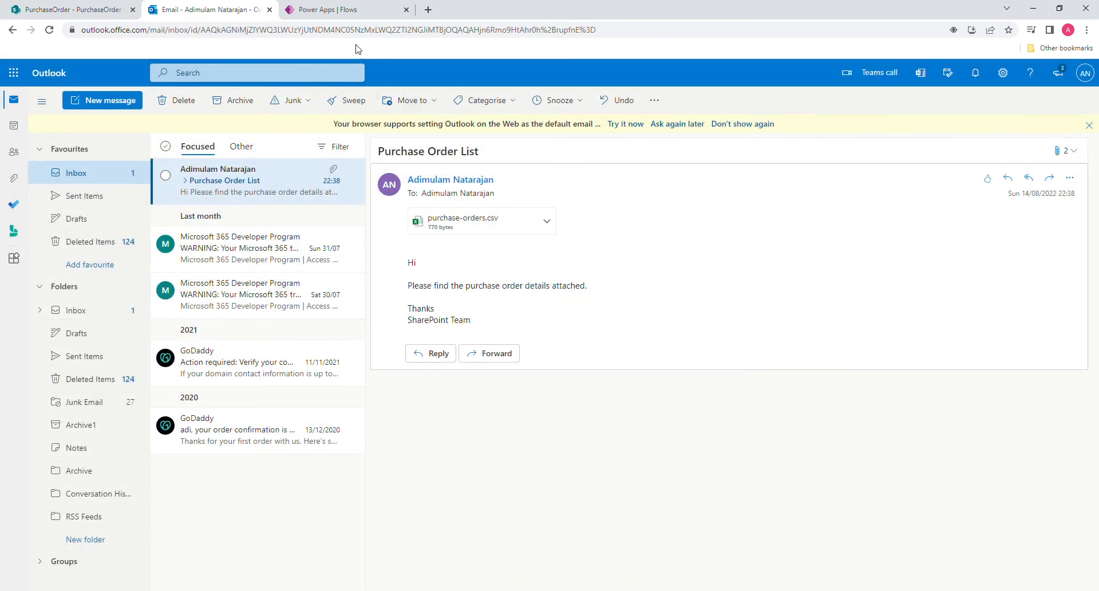
# Switch to the flow in Power Apps and show the Get items action's advanced options with its Filter Query
pyautogui.click(338, 11)
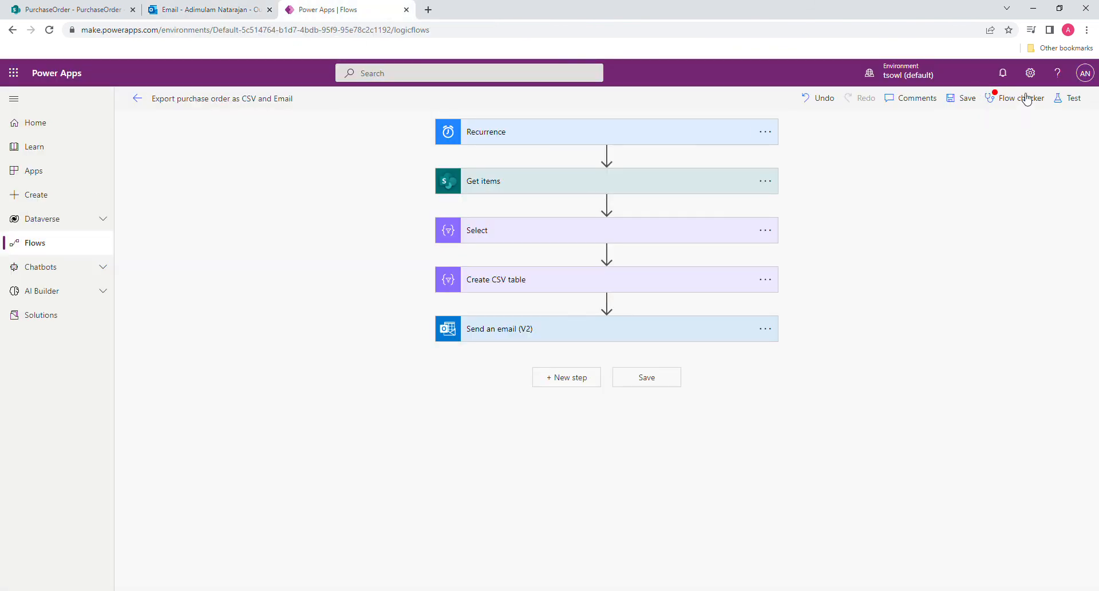
pyautogui.click(552, 184)
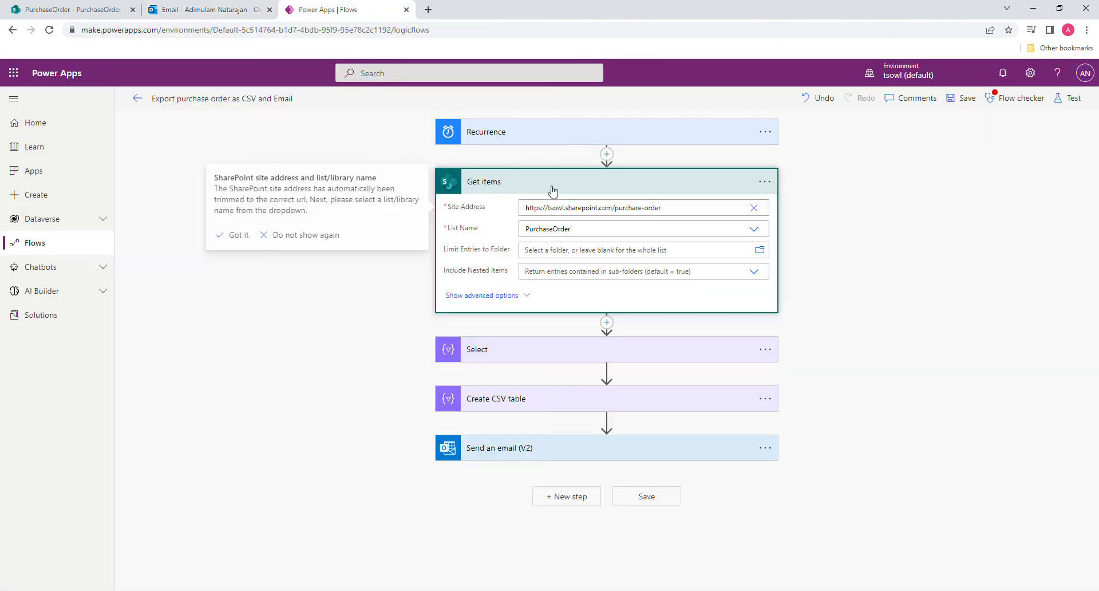
pyautogui.click(486, 296)
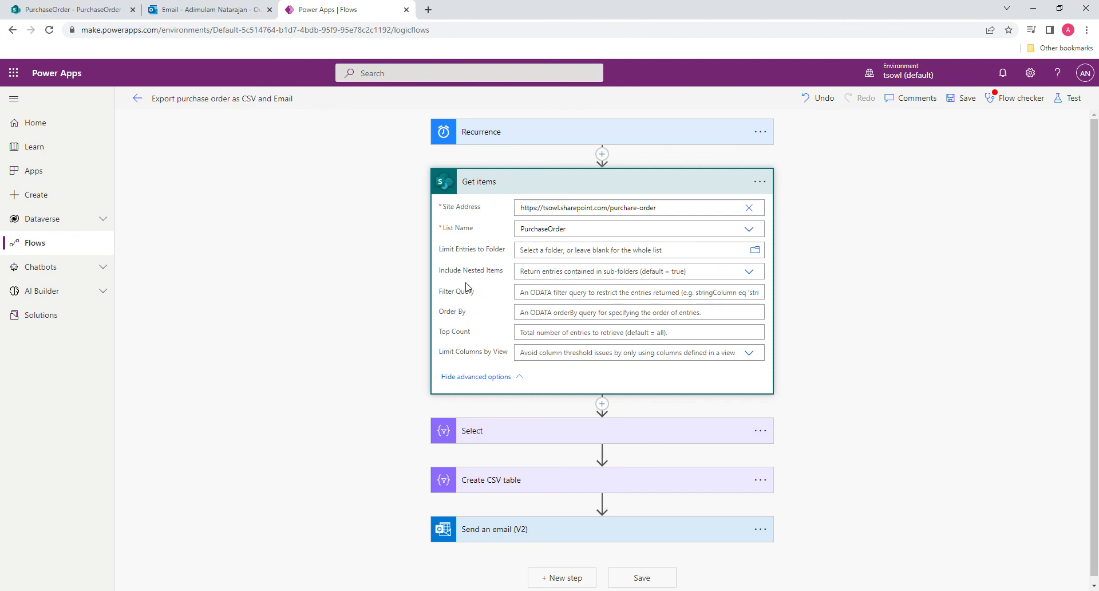
pyautogui.click(544, 295)
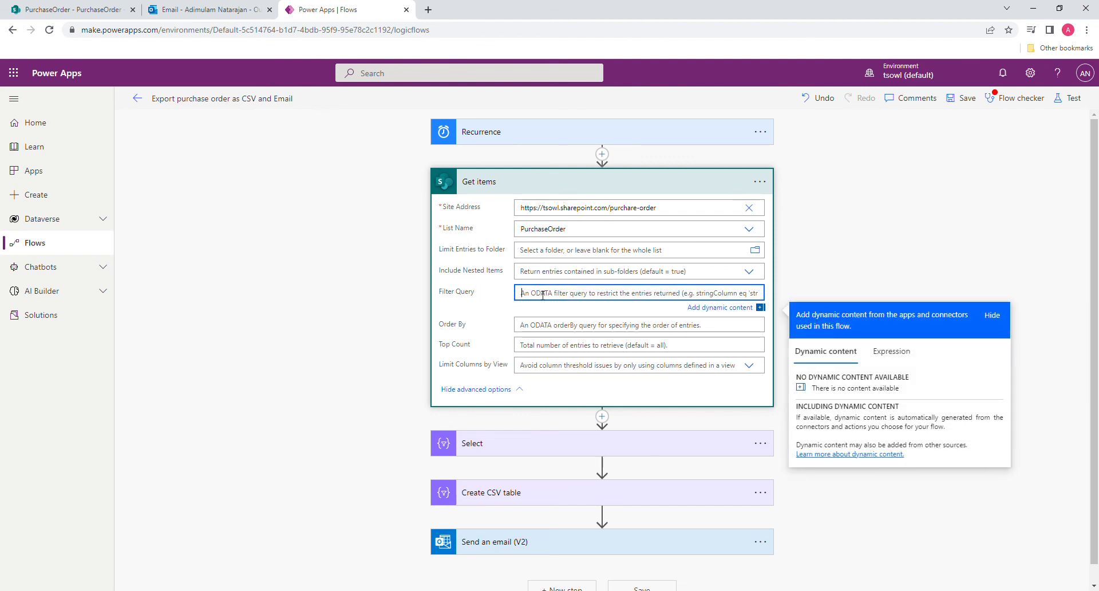
# Switch to the SharePoint PurchaseOrder list and examine the name and values of its Status column
pyautogui.click(90, 10)
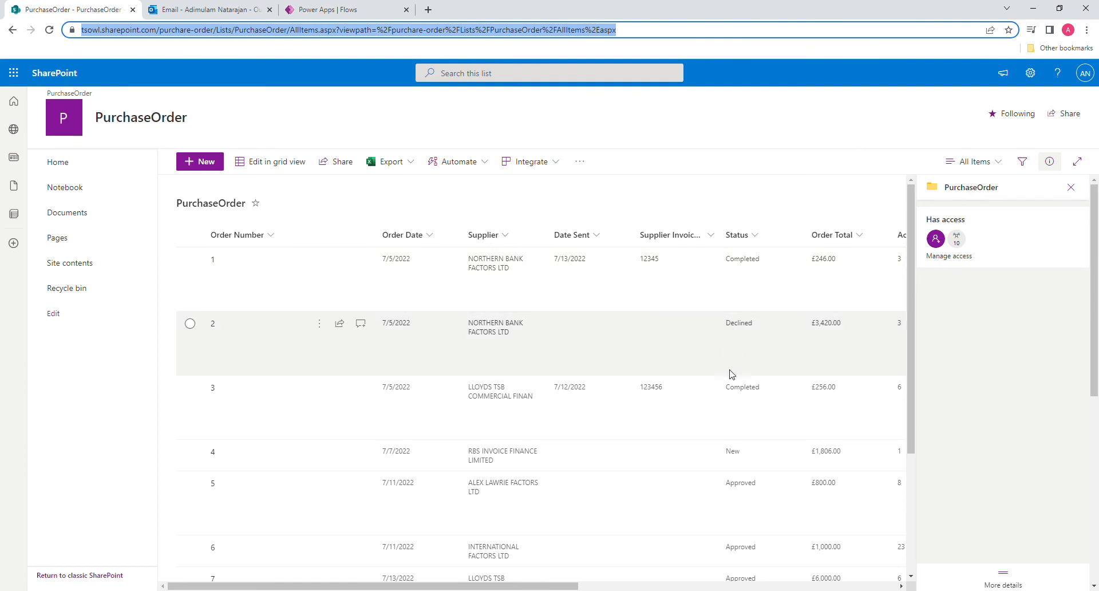
pyautogui.scroll(-1, 731, 421)
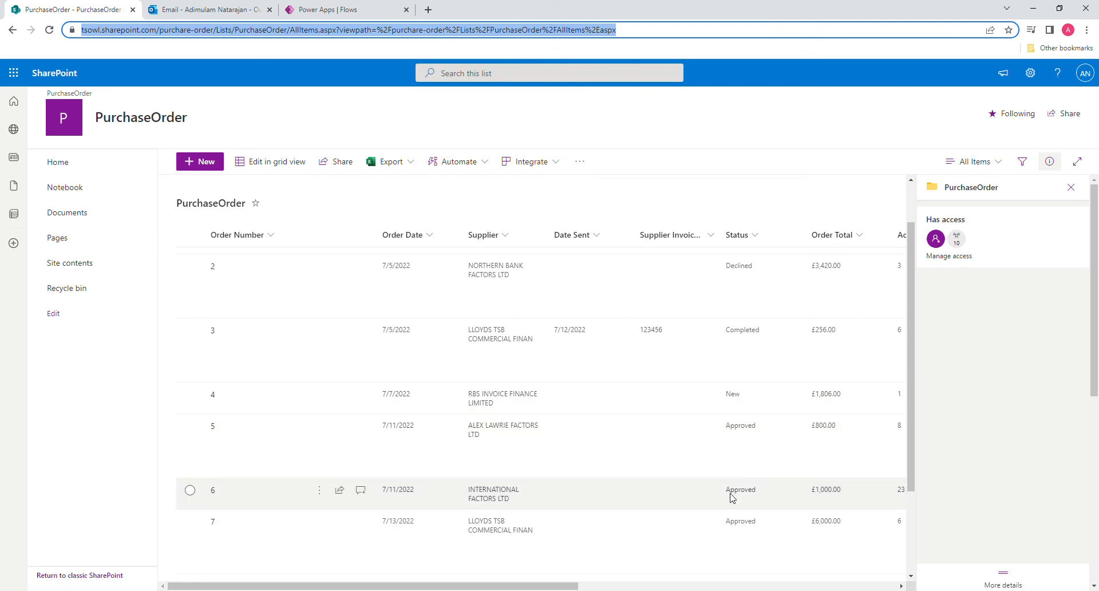
pyautogui.scroll(-2, 731, 503)
pyautogui.scroll(3, 738, 521)
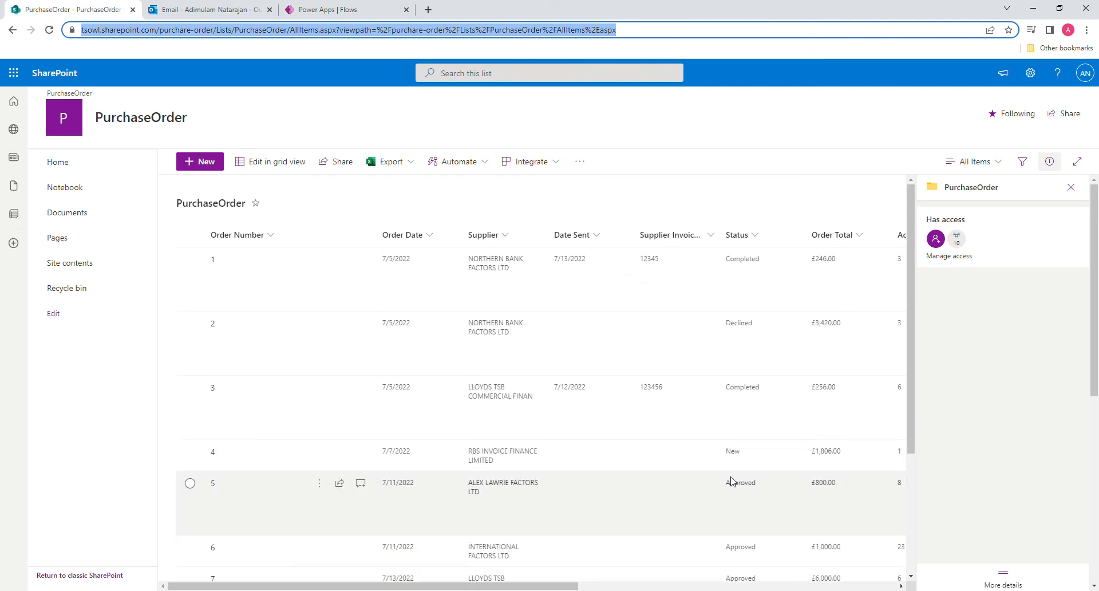
# Return to the flow, set the Get items Filter Query to Status eq 'New' and collapse the action
pyautogui.click(334, 12)
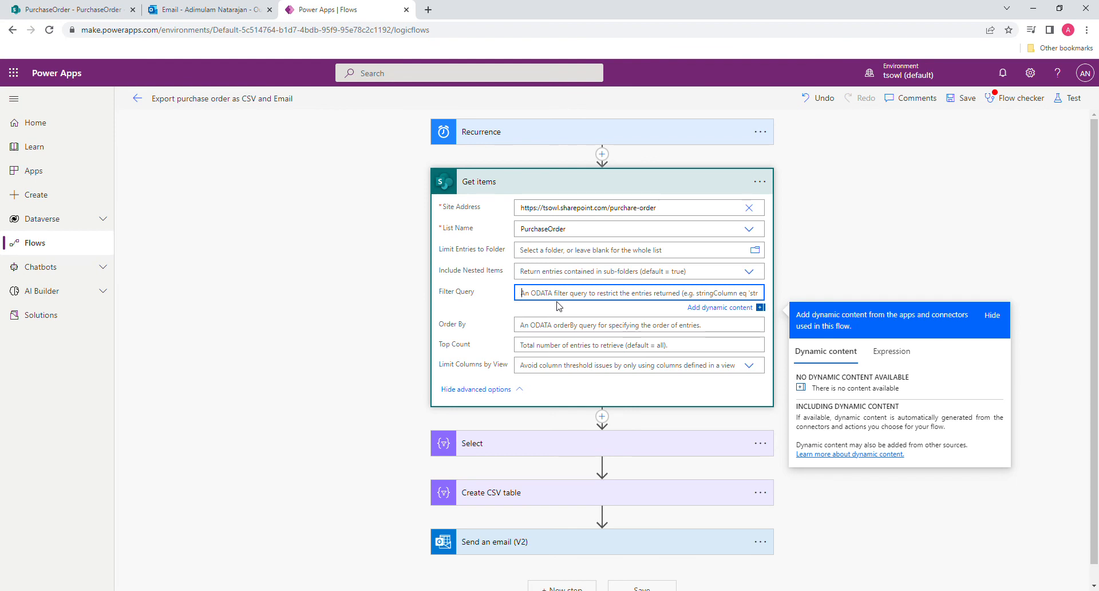
pyautogui.write('S')
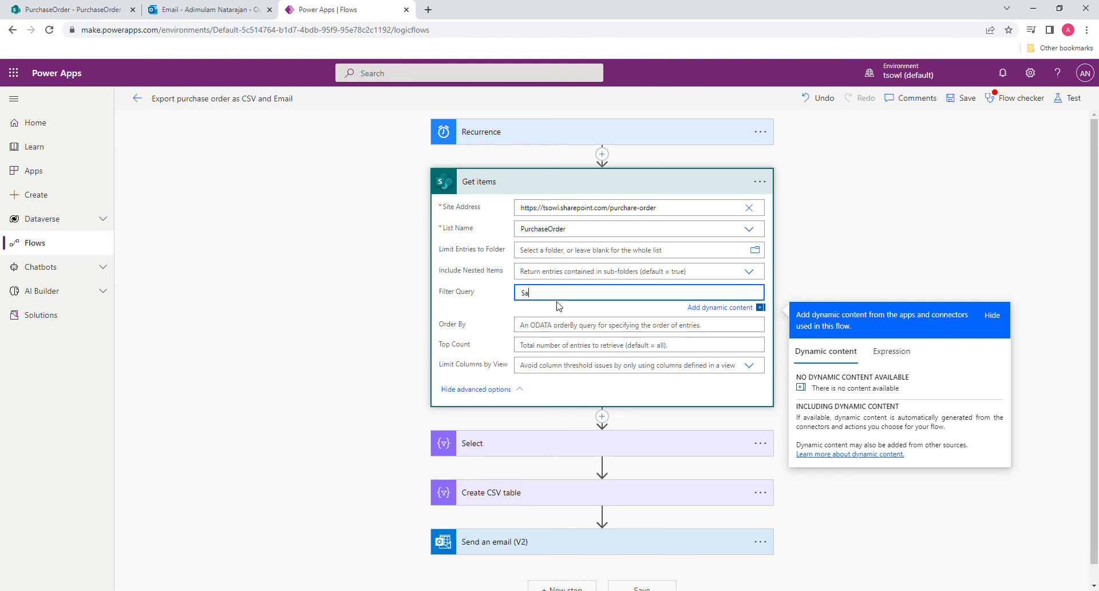
pyautogui.write("tatus eq 'New")
pyautogui.click(644, 183)
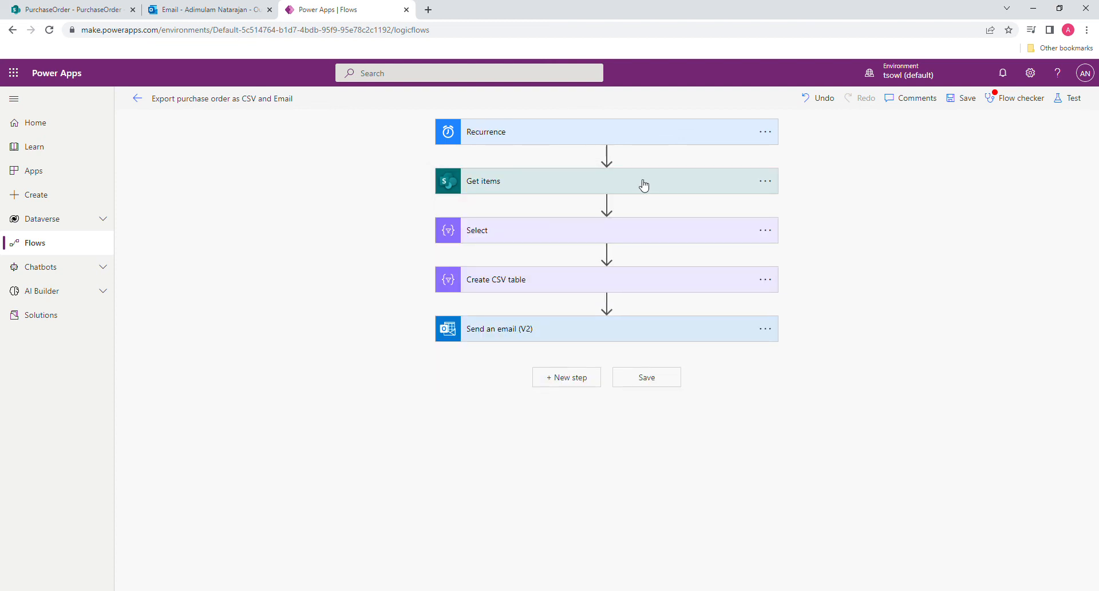
# Save the flow and review the flow checker's errors and warnings
pyautogui.click(666, 387)
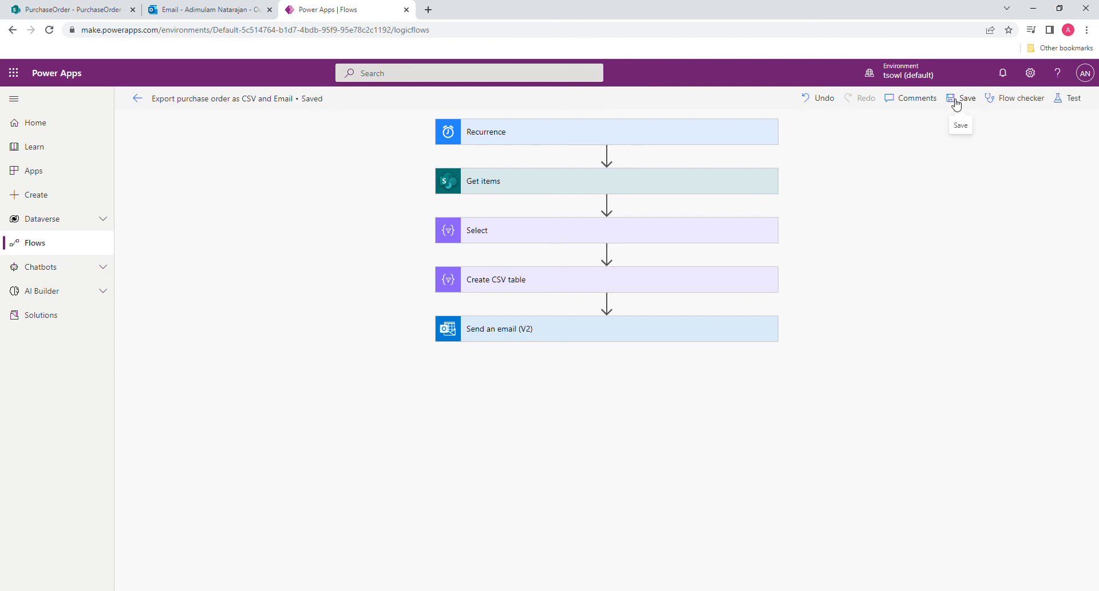
pyautogui.click(1014, 100)
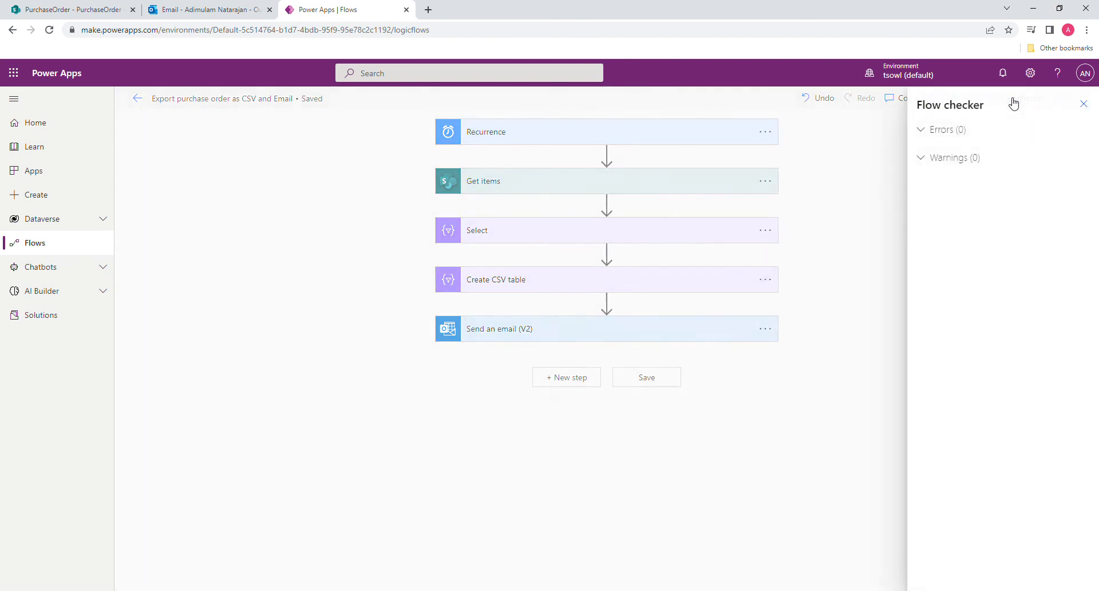
pyautogui.click(923, 131)
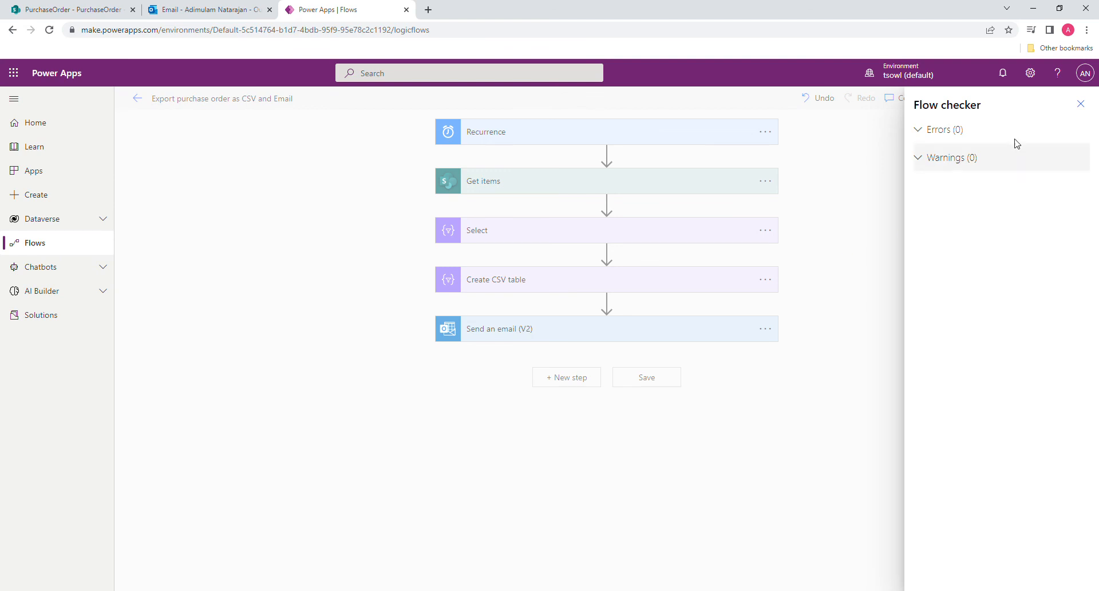
pyautogui.click(1081, 104)
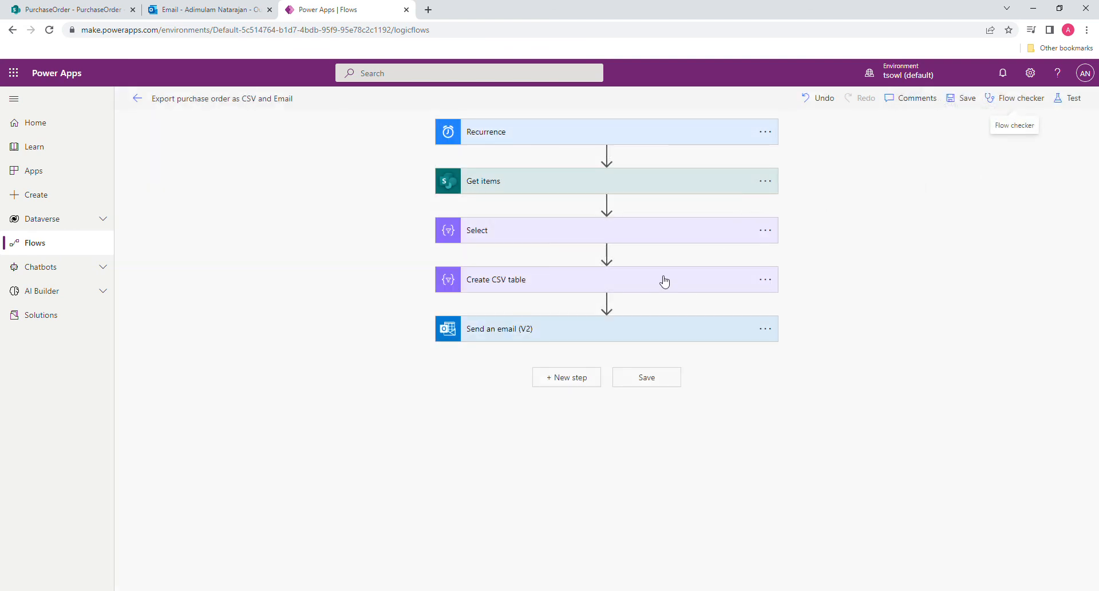
# Save the flow and run a manual test of it
pyautogui.click(654, 380)
pyautogui.click(1074, 102)
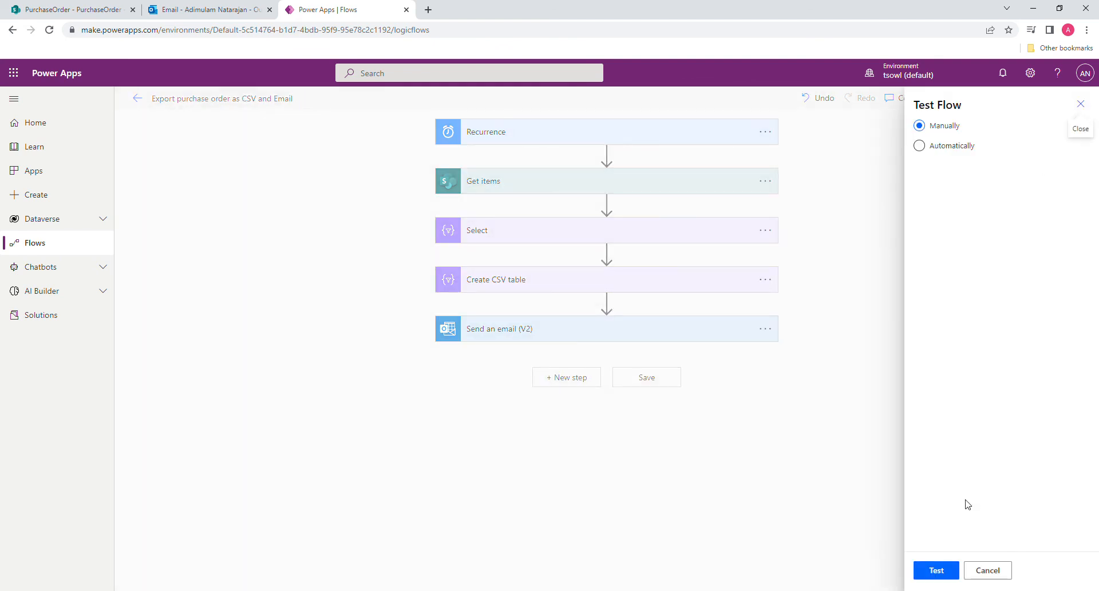
pyautogui.click(937, 571)
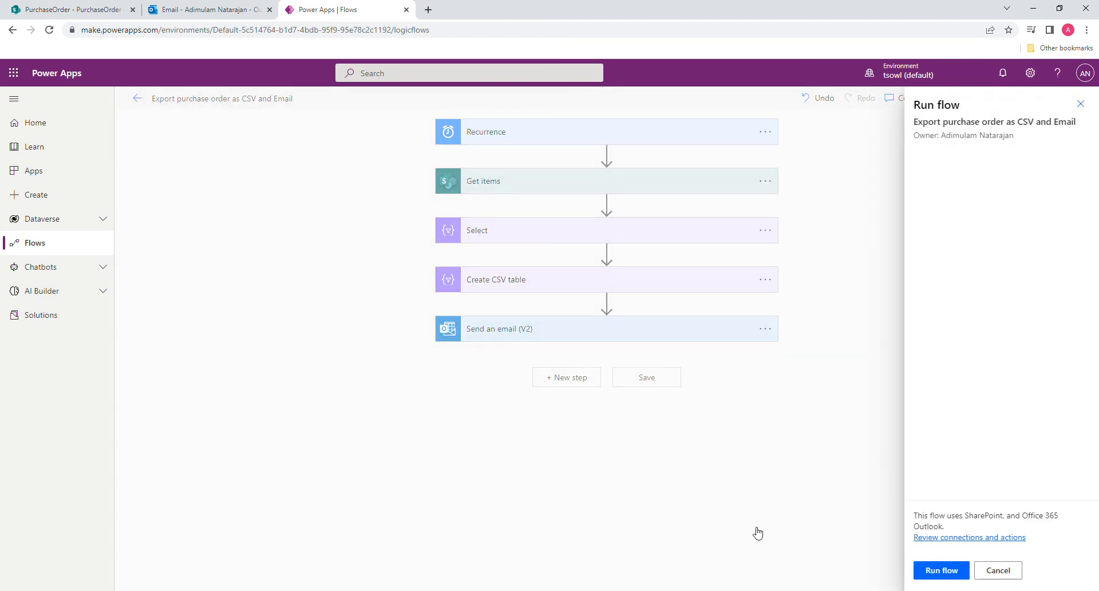
pyautogui.click(934, 571)
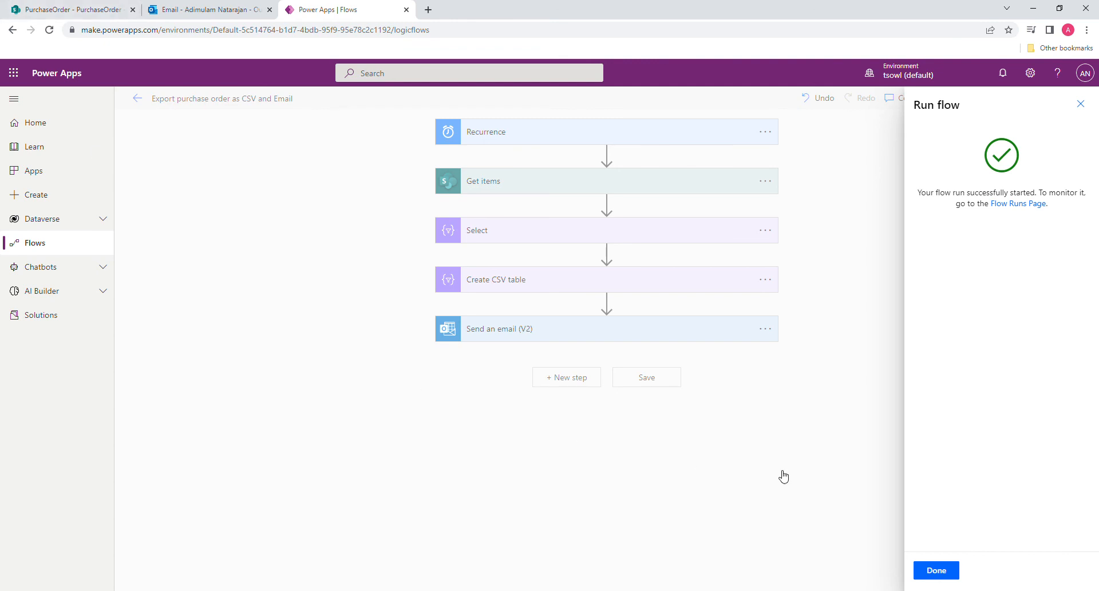
pyautogui.click(936, 570)
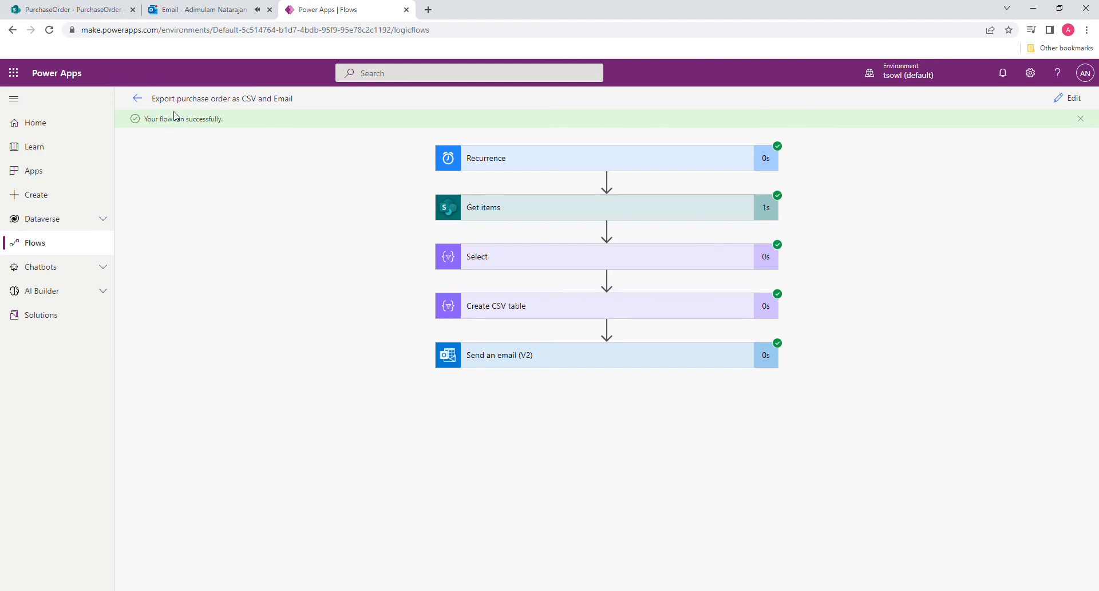
# Switch to Outlook, preview purchase-orders.csv from the newest Purchase Order List email and fit the column widths to examine the exported rows
pyautogui.click(195, 11)
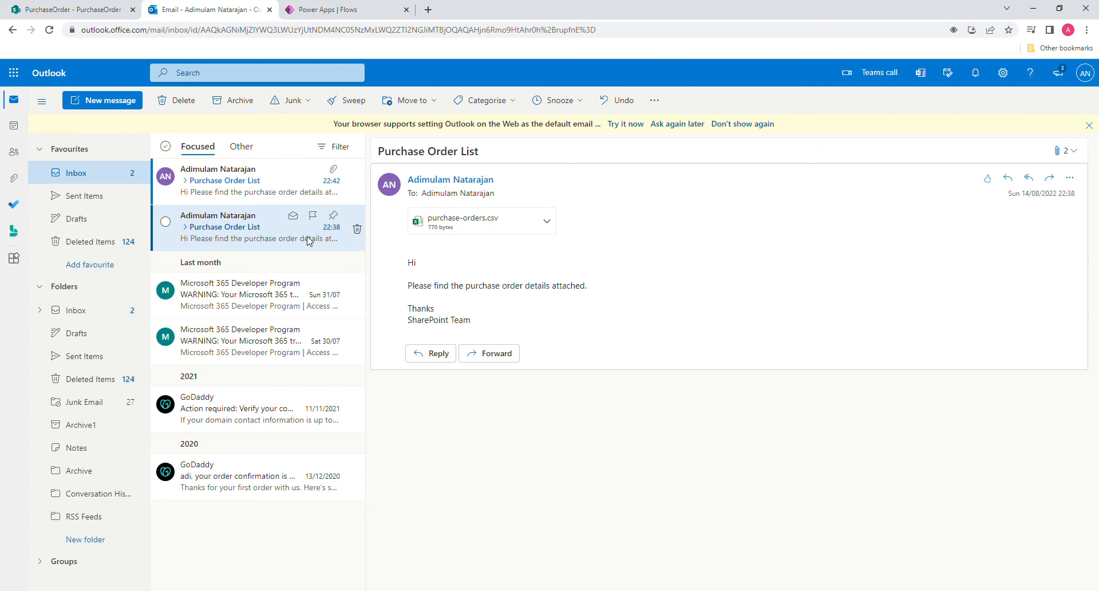
pyautogui.click(225, 186)
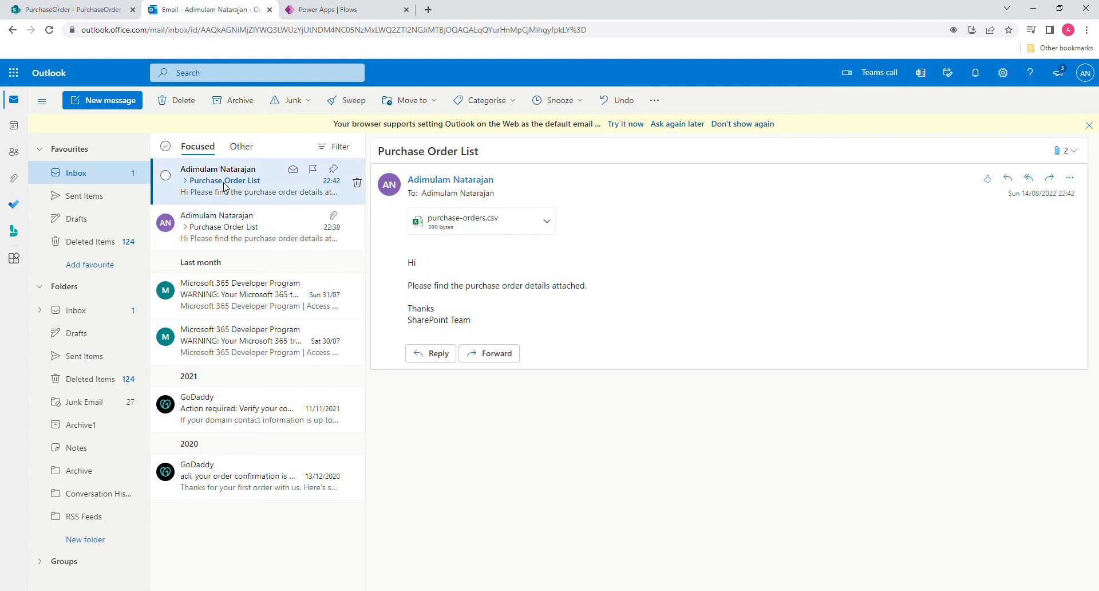
pyautogui.click(457, 228)
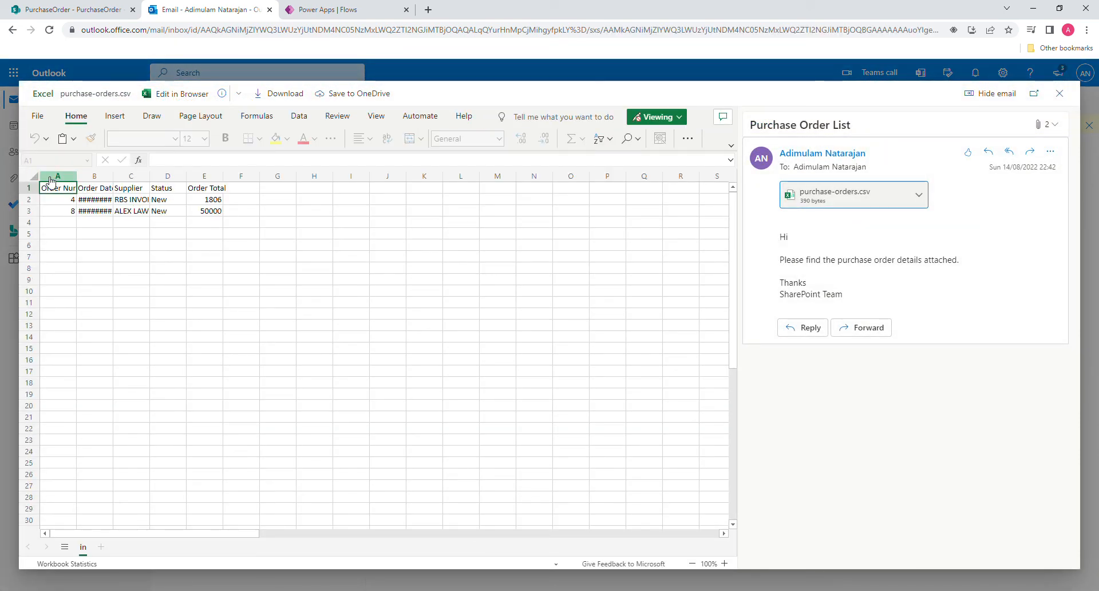
pyautogui.click(36, 179)
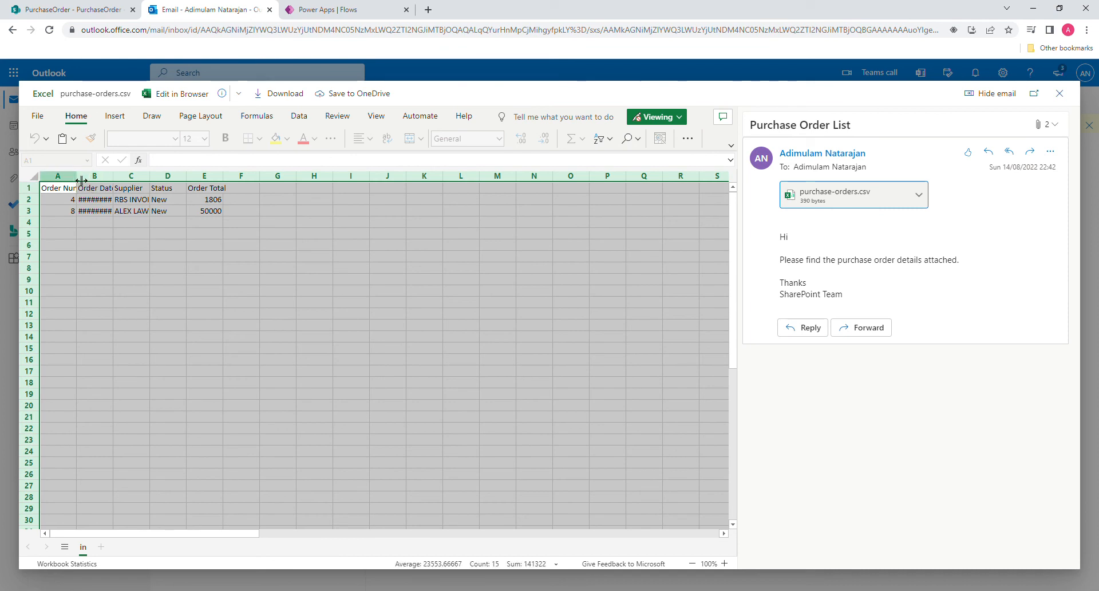
pyautogui.doubleClick(77, 180)
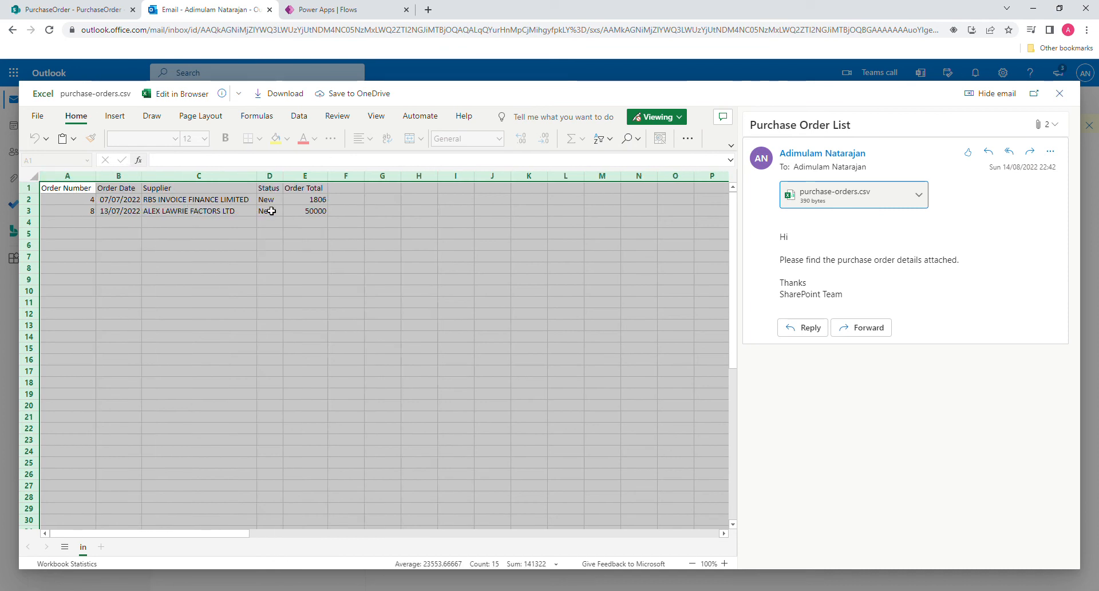
# Compare the exported rows with the Status values in the SharePoint PurchaseOrder list, then close the CSV preview in Outlook
pyautogui.click(75, 10)
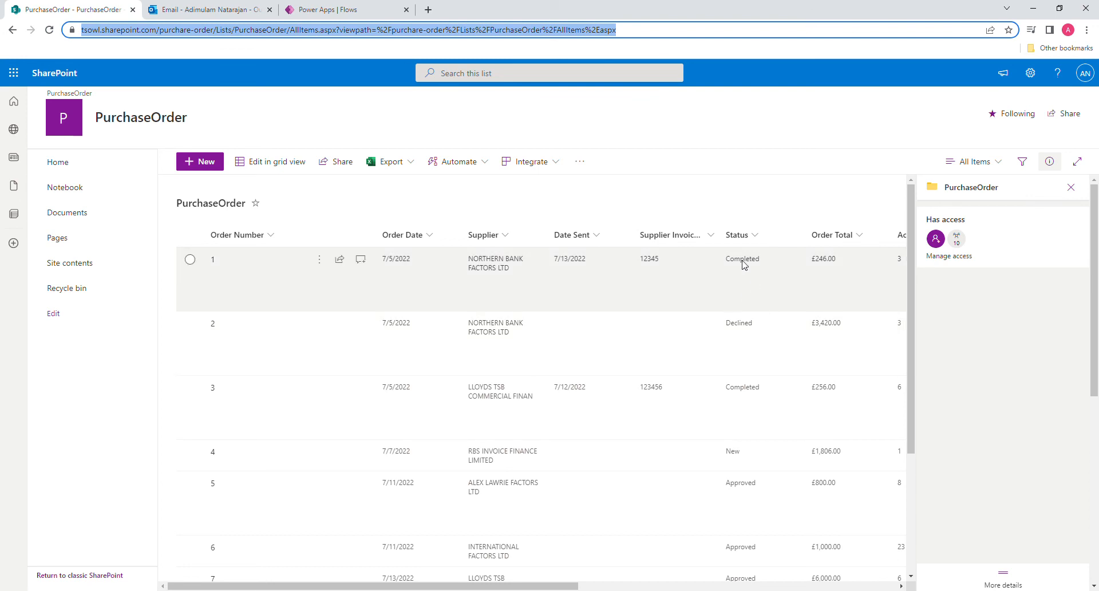
pyautogui.scroll(-3, 747, 284)
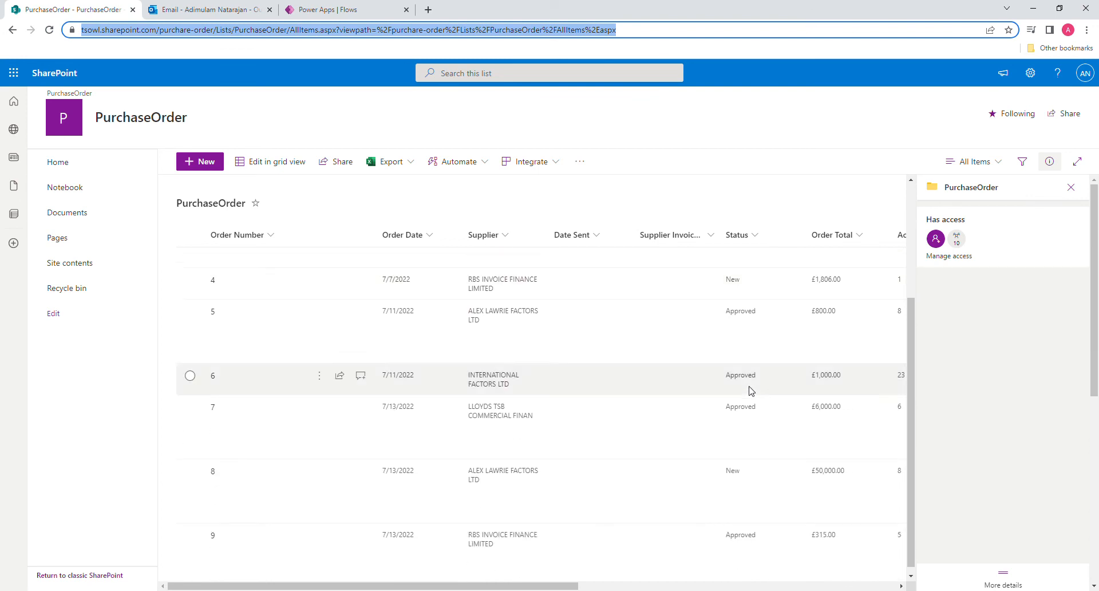
pyautogui.scroll(3, 763, 527)
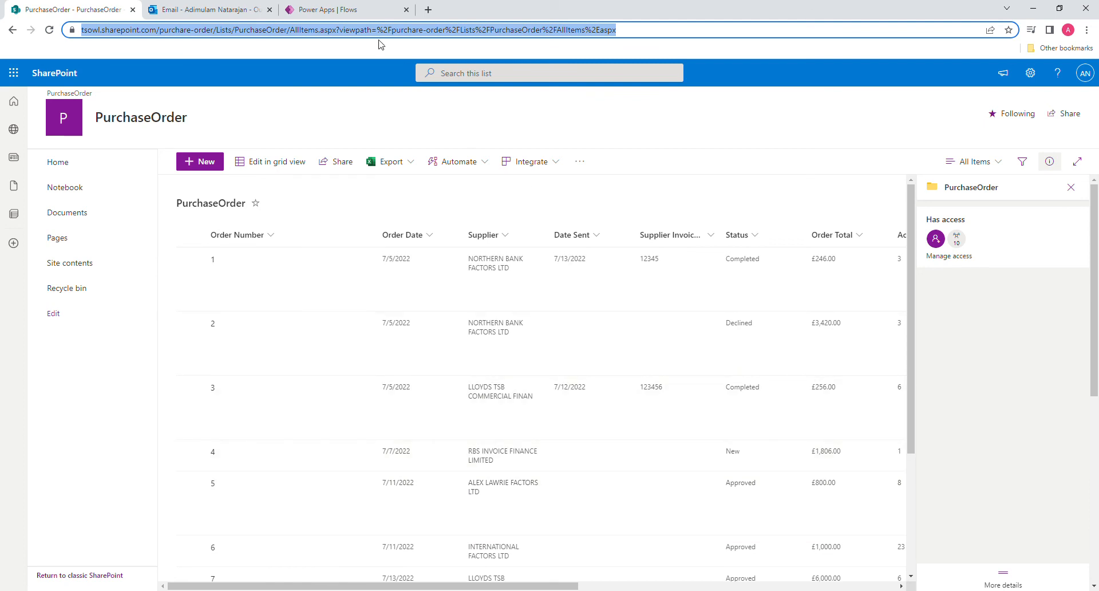
pyautogui.click(197, 13)
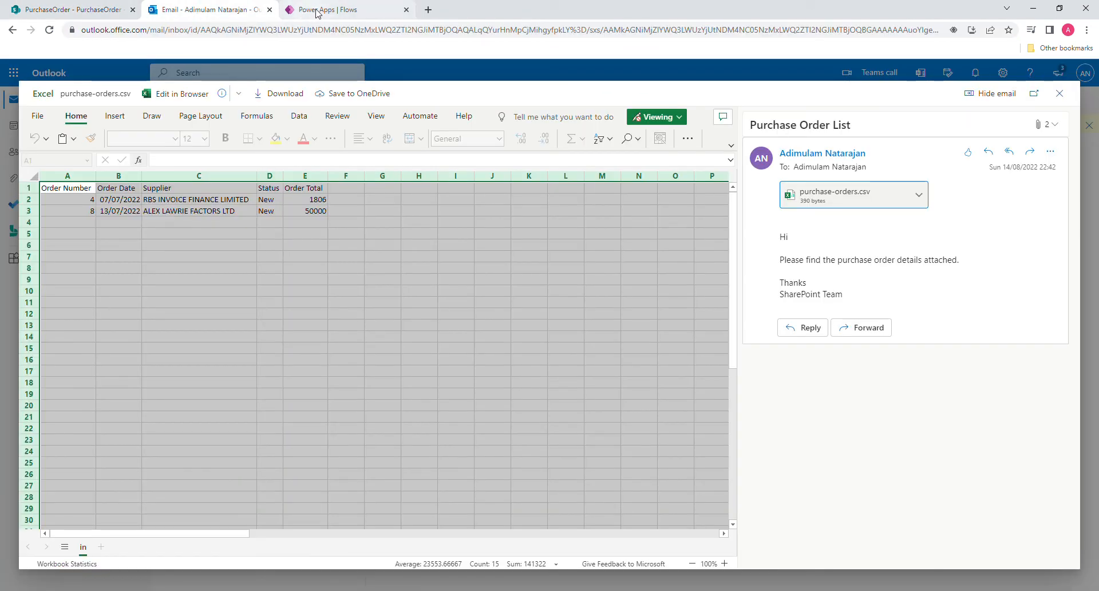
pyautogui.click(317, 13)
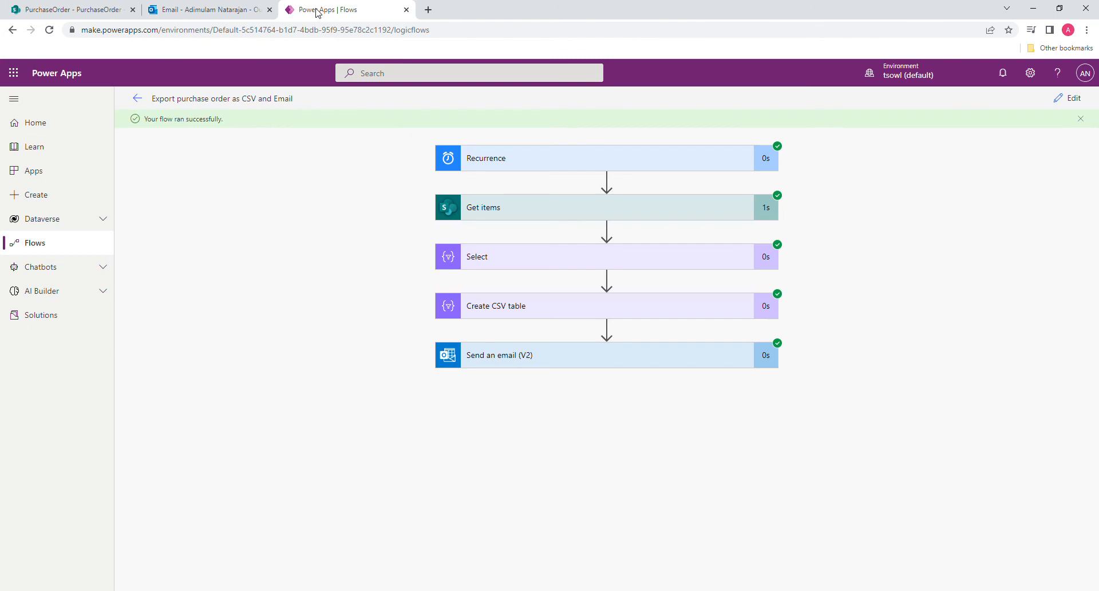
pyautogui.click(196, 14)
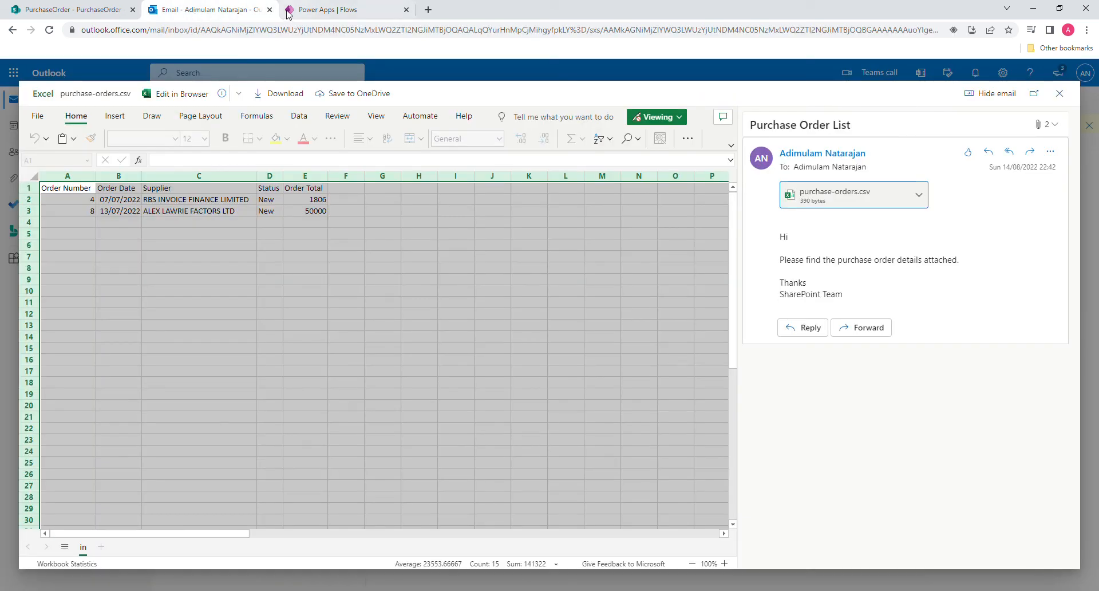
pyautogui.click(1061, 94)
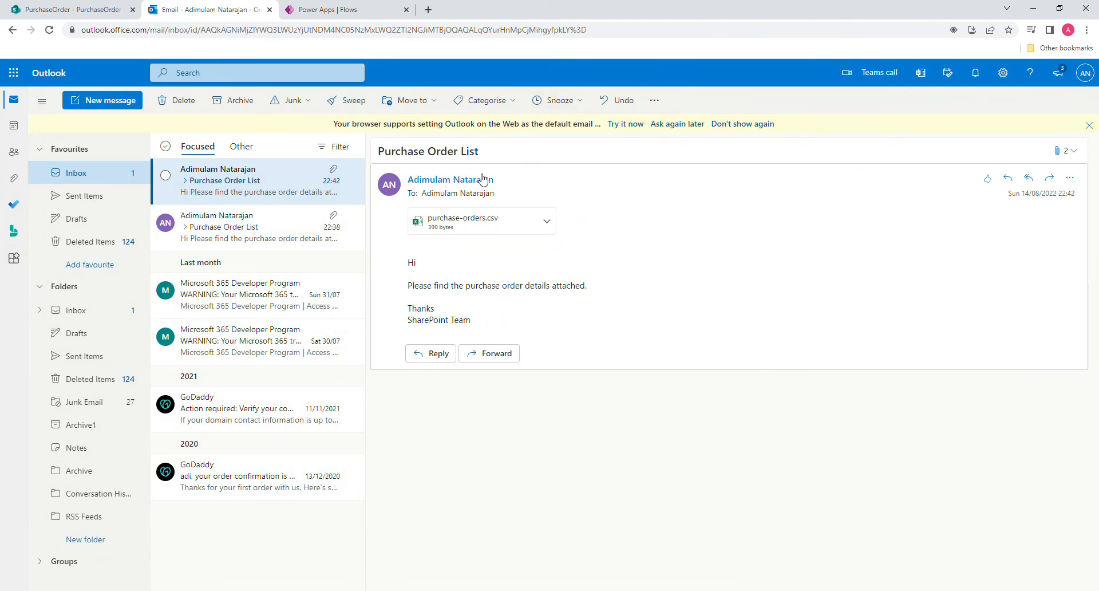
# Switch back to the flow in Power Apps, return it to edit mode and expand the Send an email (V2) action
pyautogui.click(323, 12)
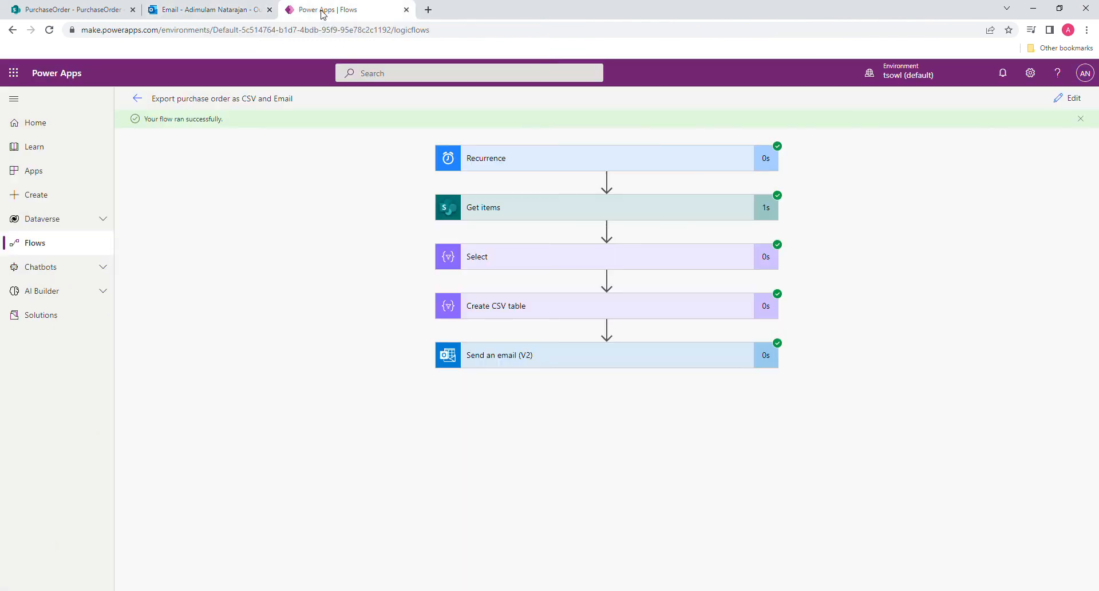
pyautogui.click(521, 359)
pyautogui.scroll(-3, 522, 357)
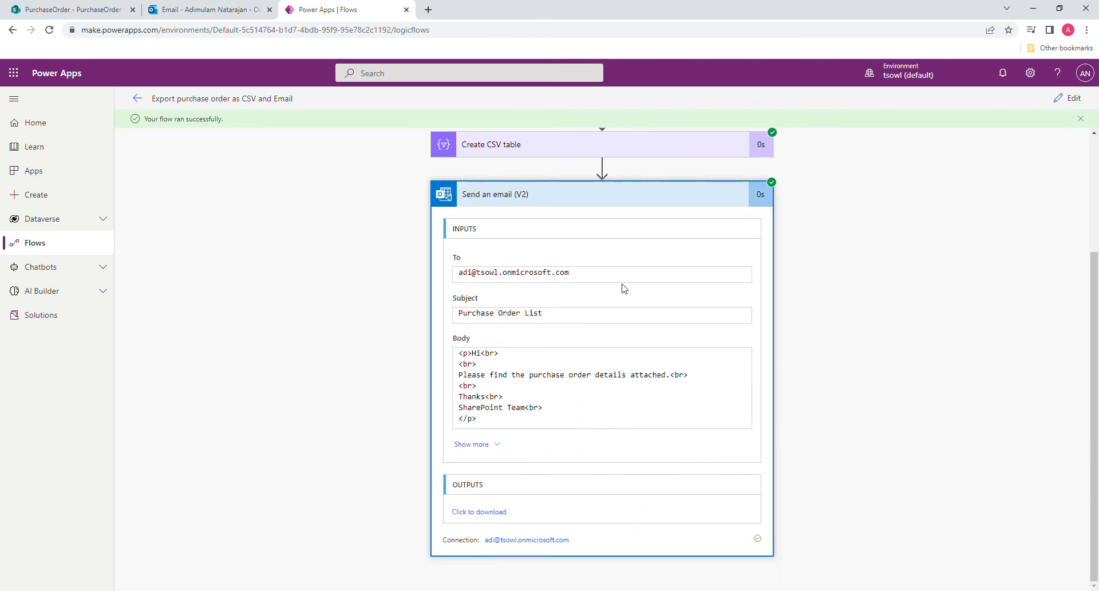
pyautogui.click(1068, 99)
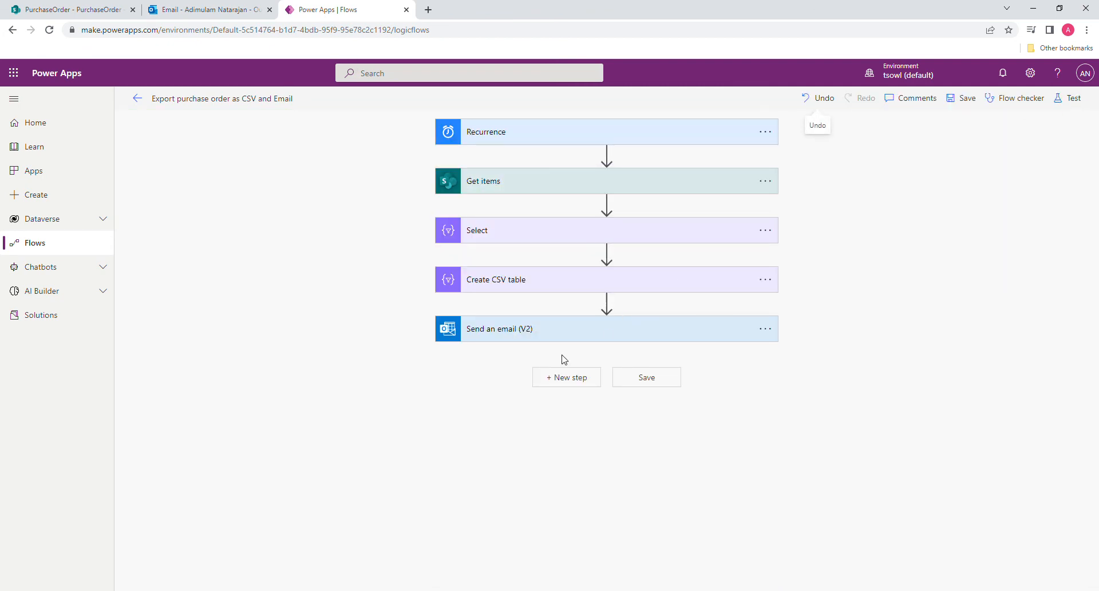
pyautogui.click(545, 328)
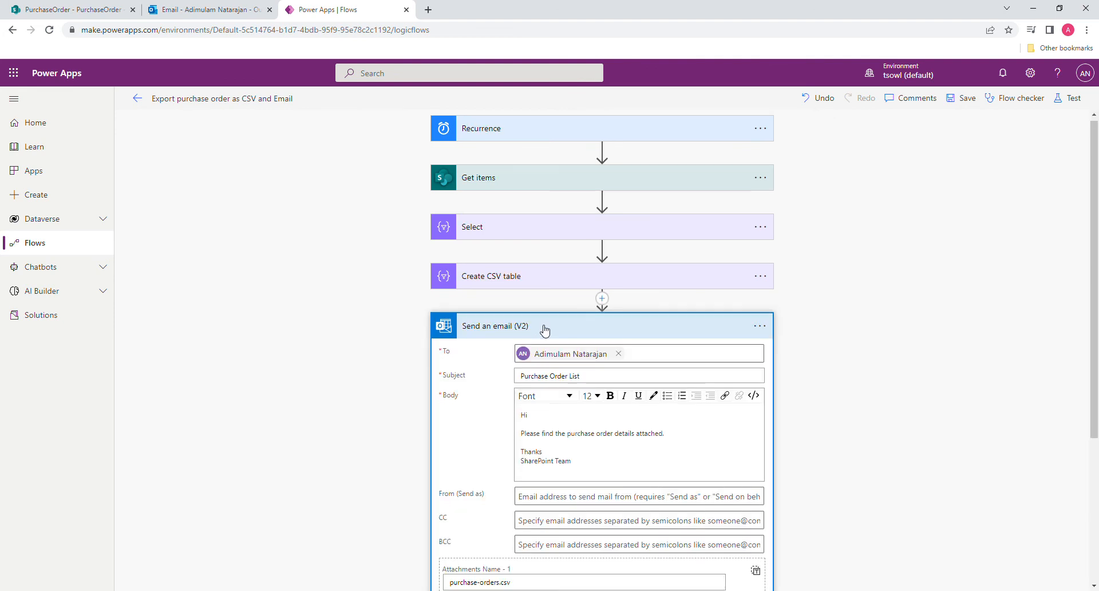
pyautogui.scroll(-2, 552, 349)
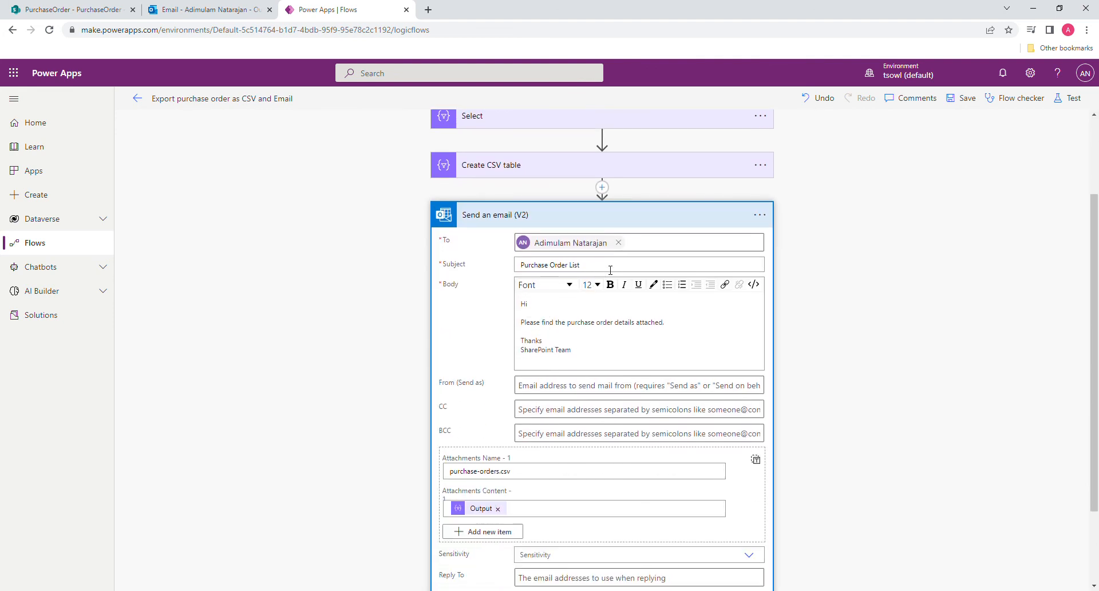
# Extend the email subject to "Purchase Order List for" followed by the expression utcNow(), and collapse the Send an email (V2) action
pyautogui.click(610, 267)
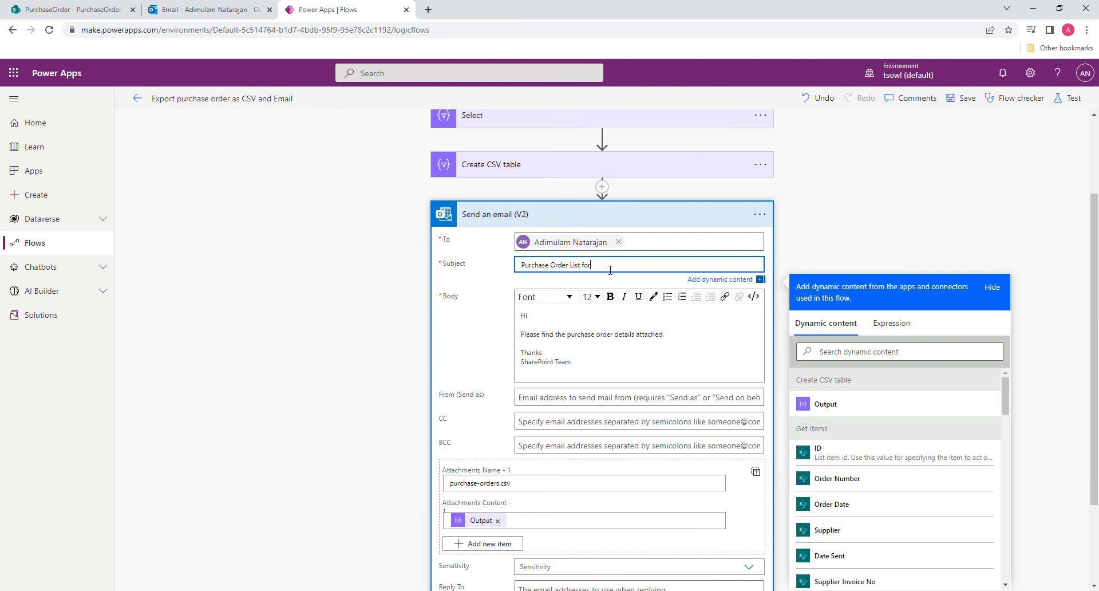
pyautogui.click(891, 323)
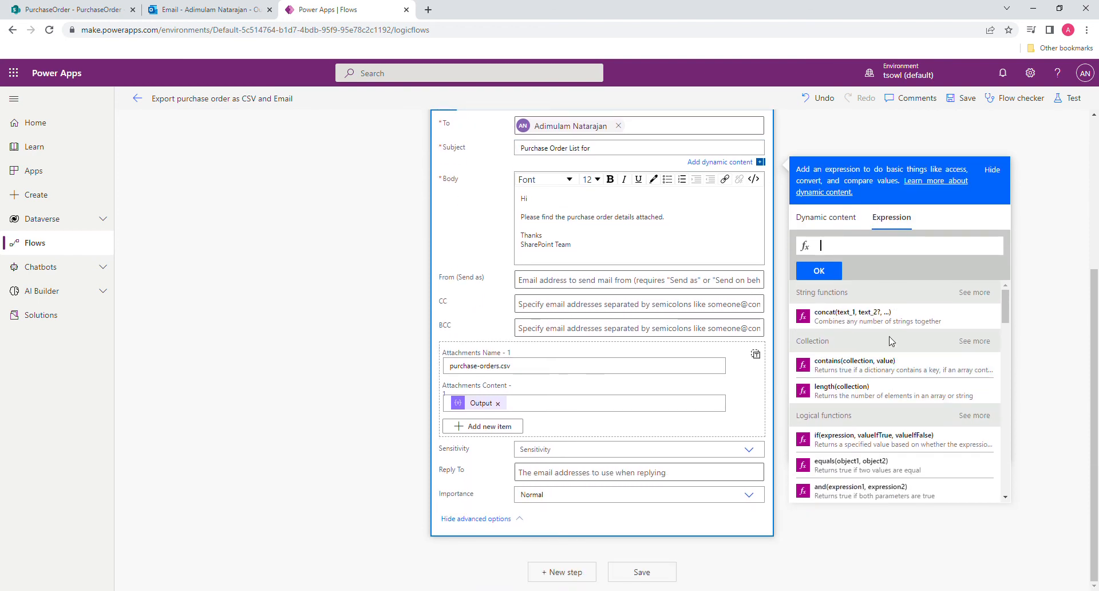
pyautogui.write('now')
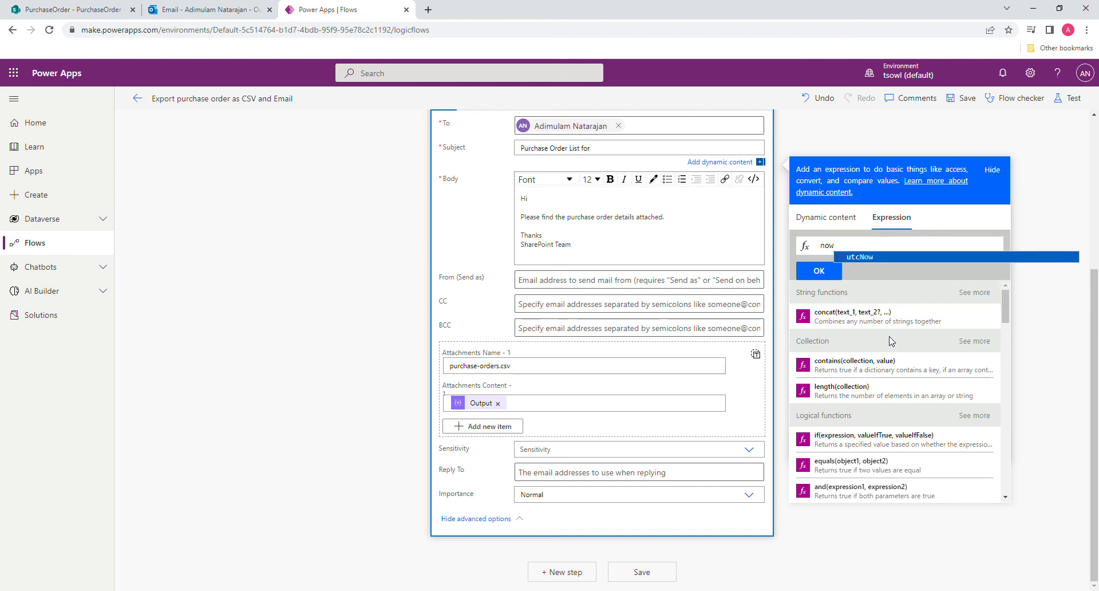
pyautogui.press('Tab')
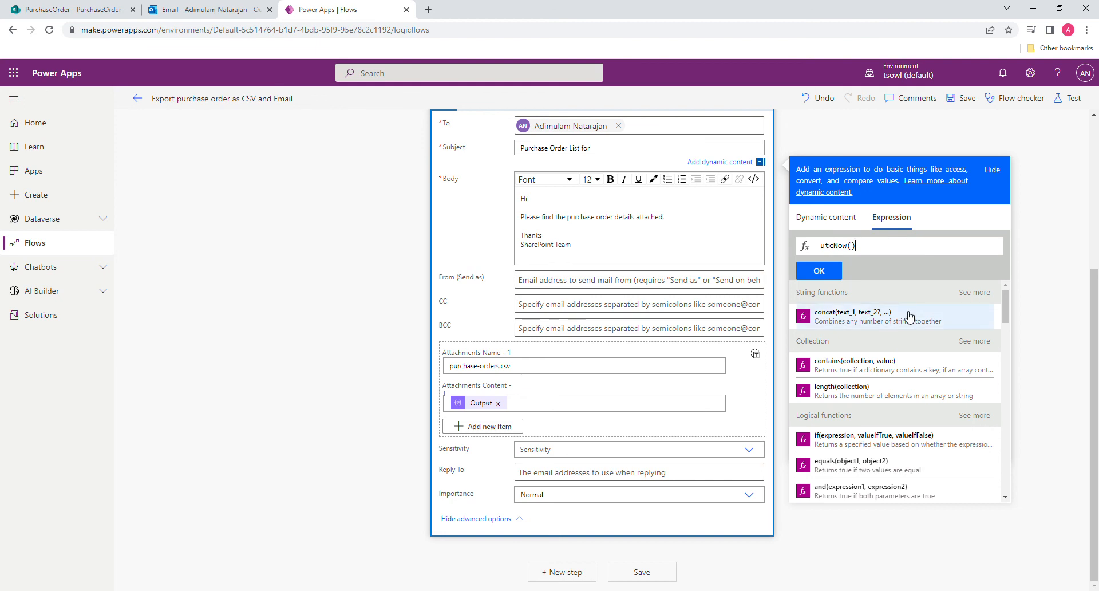
pyautogui.click(822, 271)
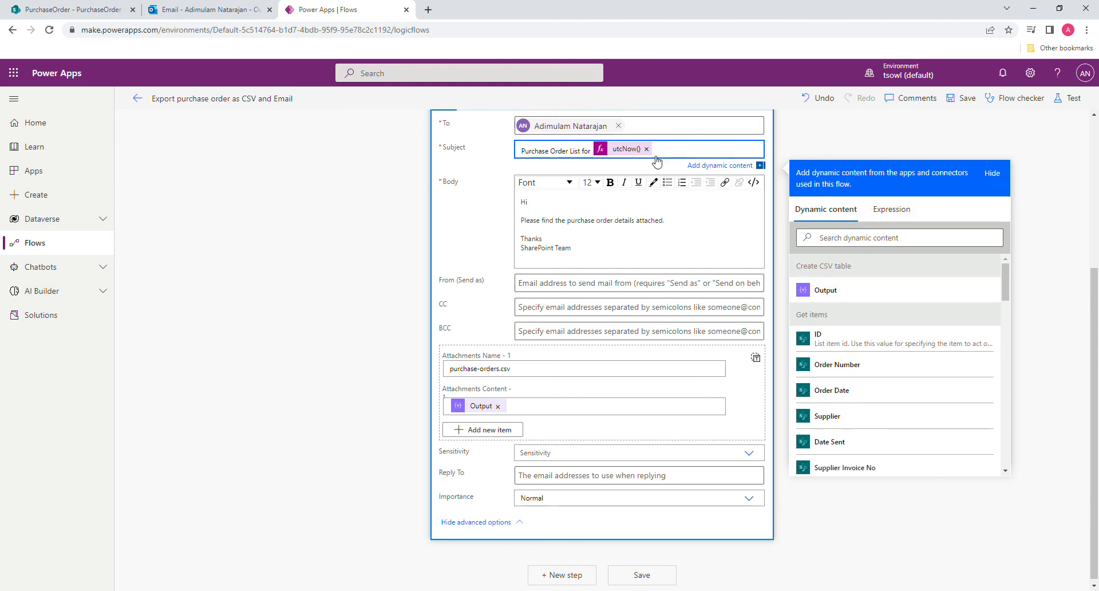
pyautogui.scroll(3, 661, 172)
pyautogui.click(658, 273)
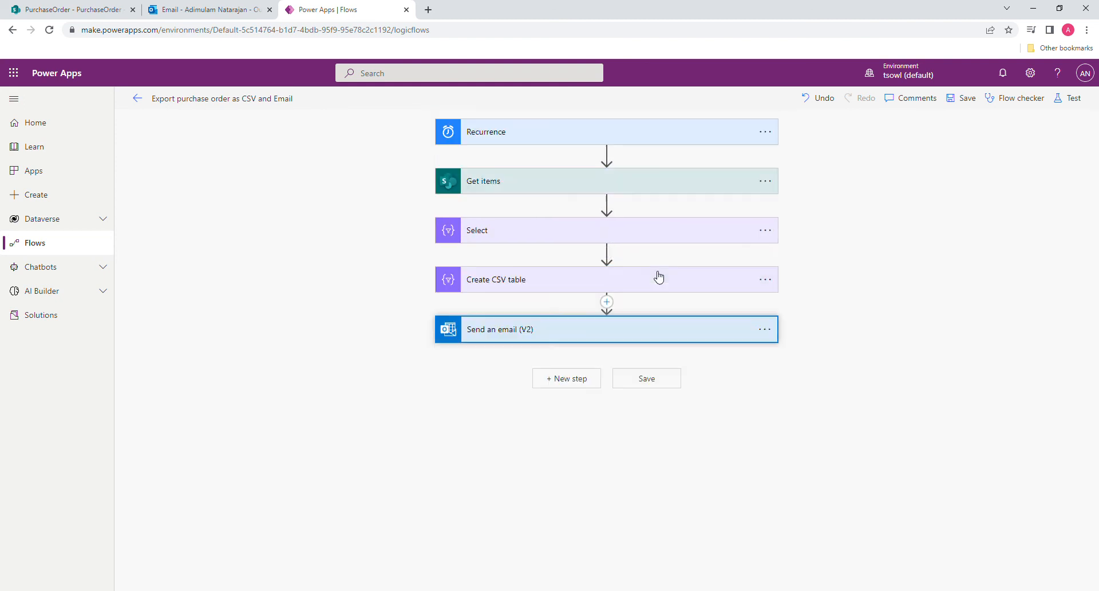
# Save the flow with the dynamic email subject and test it manually again
pyautogui.click(961, 98)
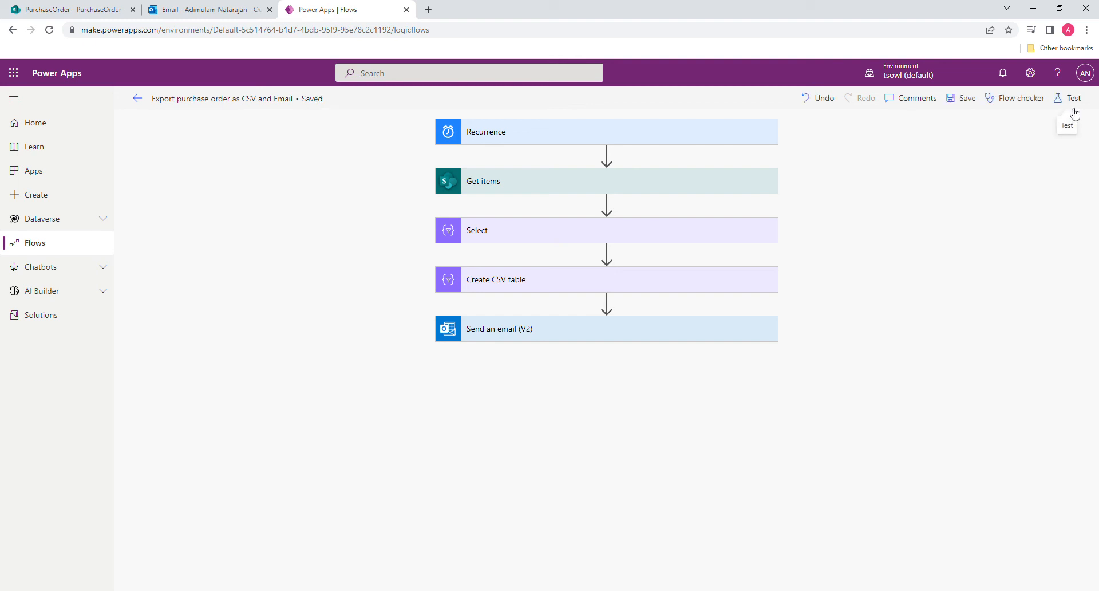
pyautogui.click(1080, 101)
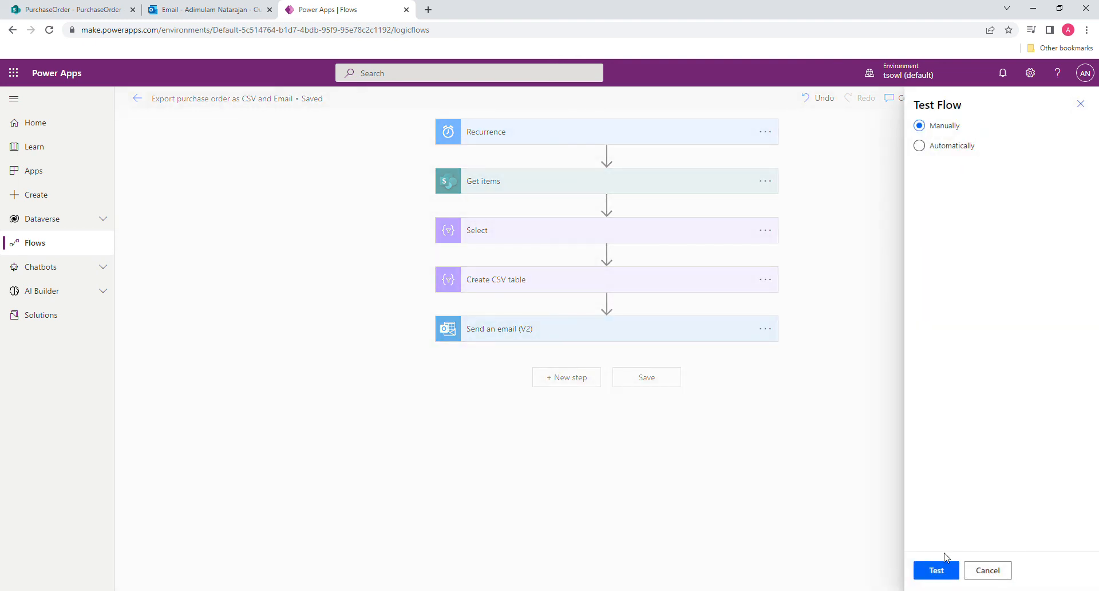
pyautogui.click(938, 570)
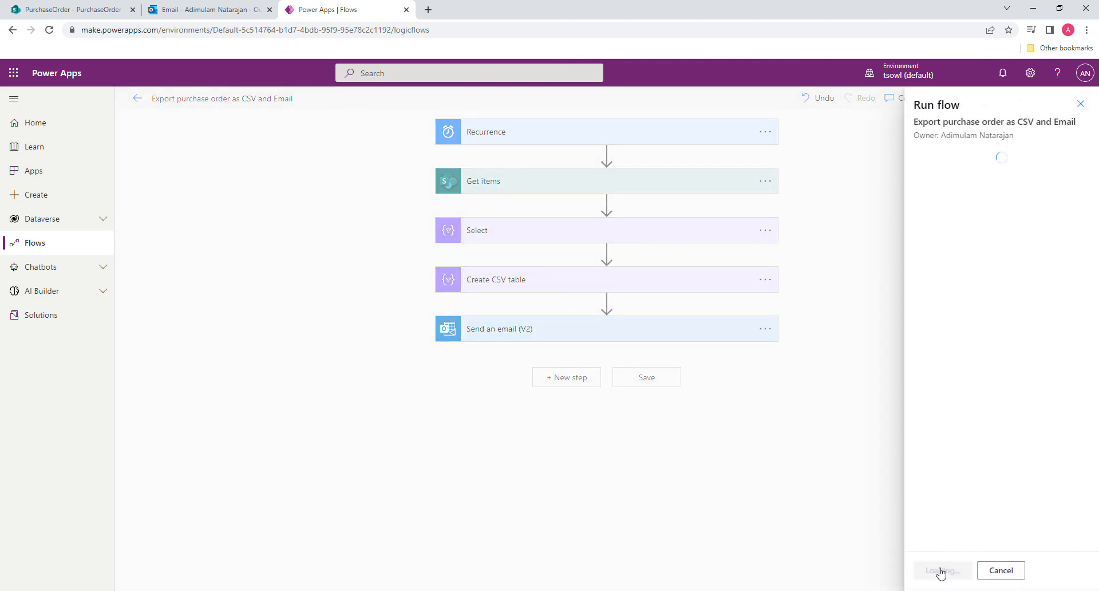
pyautogui.click(942, 570)
pyautogui.click(942, 571)
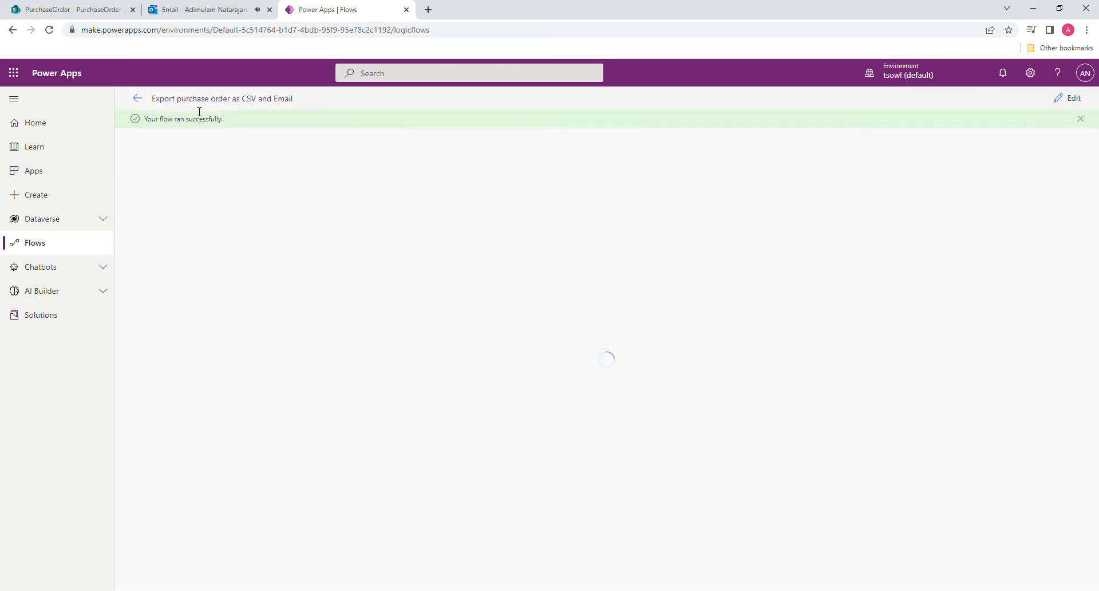
# Open the newest Purchase Order List email in Outlook, examine the date and time in its subject, and return to the flow in Power Apps
pyautogui.click(189, 10)
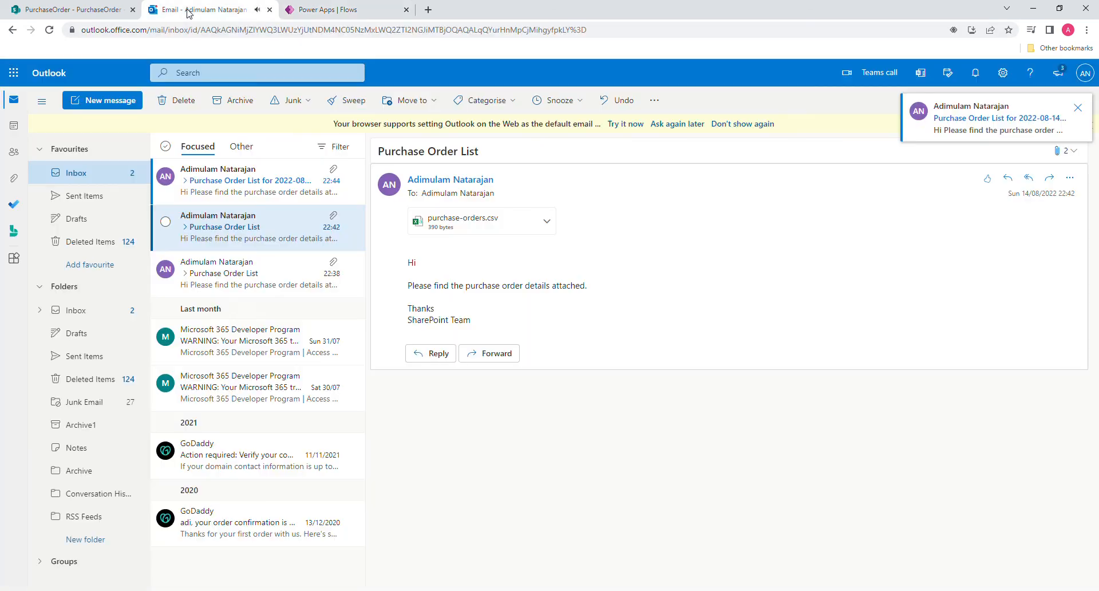
pyautogui.click(211, 183)
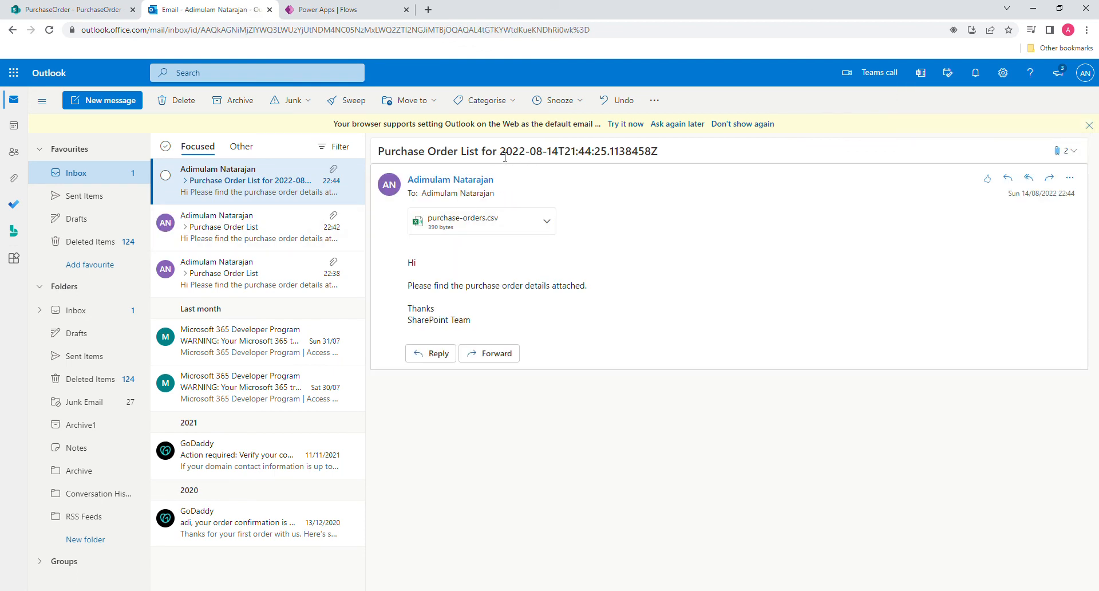
pyautogui.moveTo(505, 154); pyautogui.dragTo(561, 153)
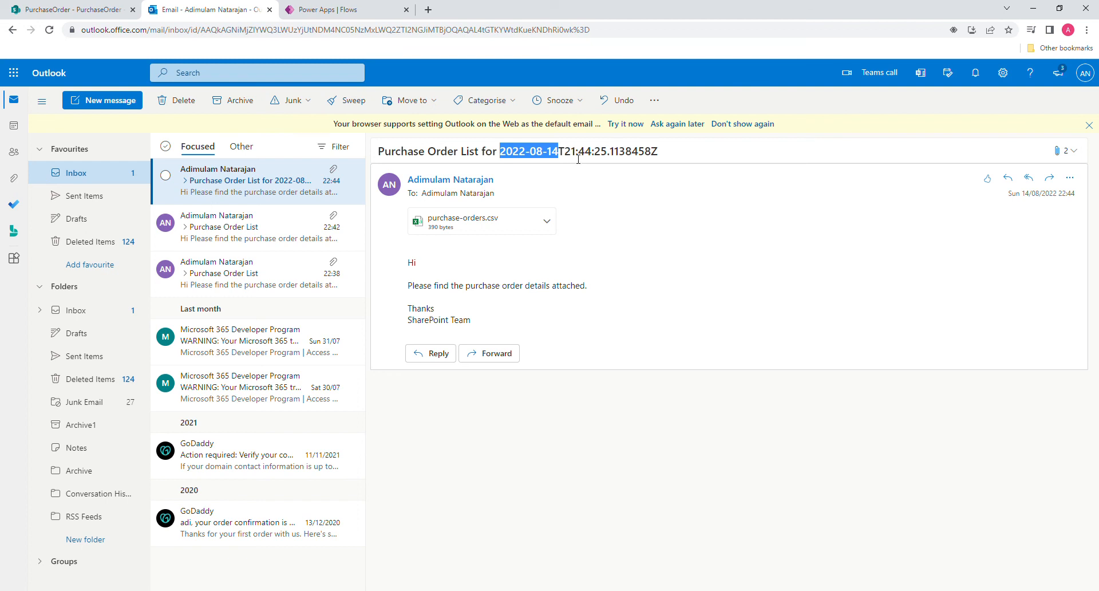
pyautogui.moveTo(567, 155); pyautogui.dragTo(593, 154)
pyautogui.click(313, 13)
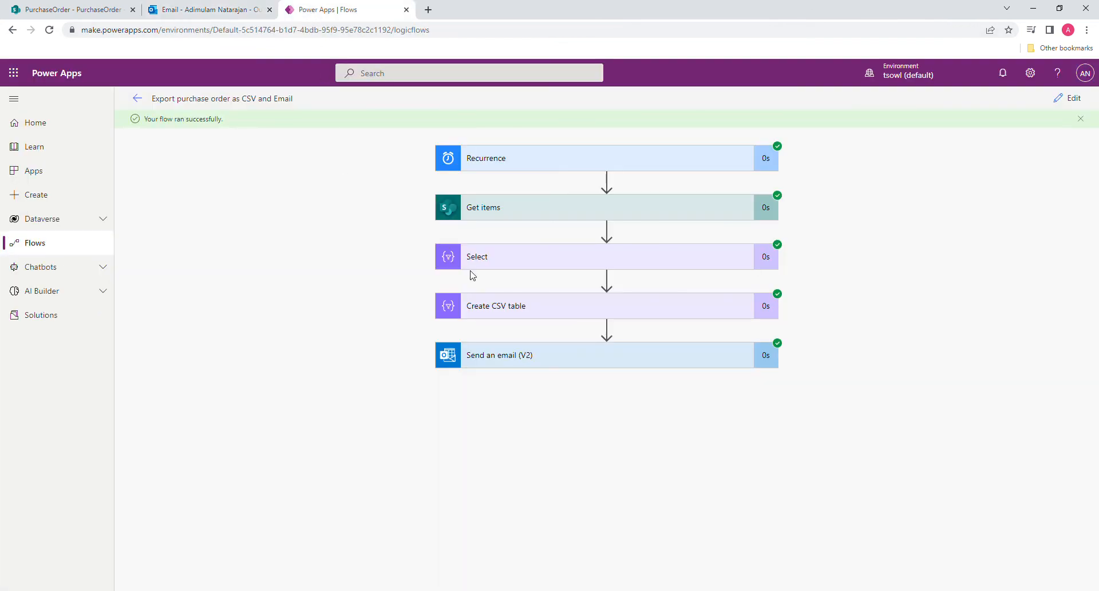